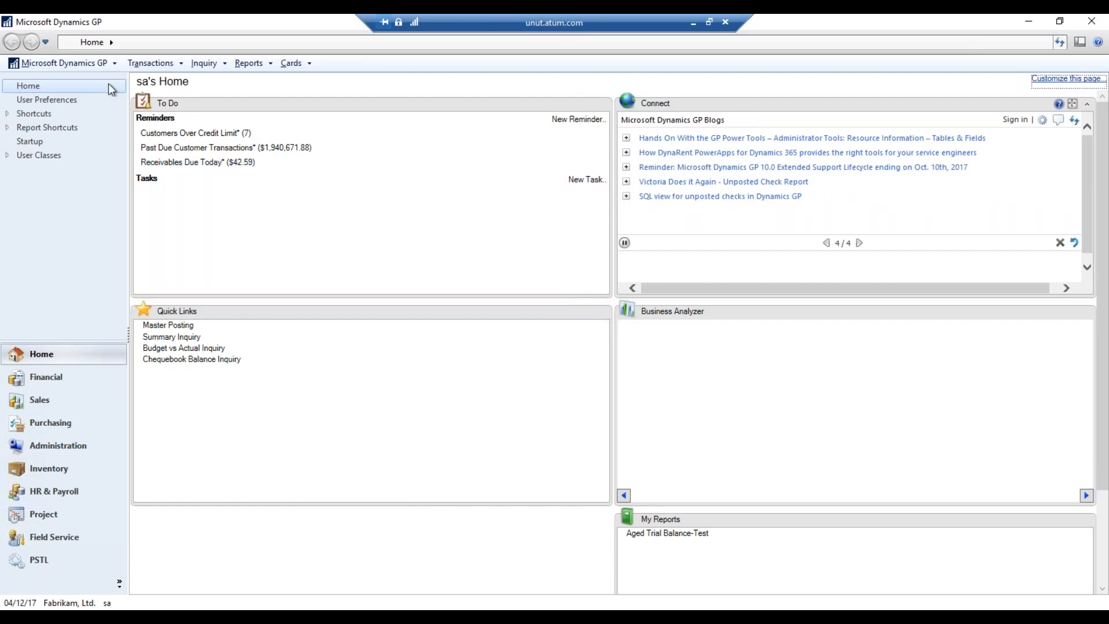
# Open the Posting Setup window via Tools > Setup > Posting > Posting
pyautogui.click(100, 65)
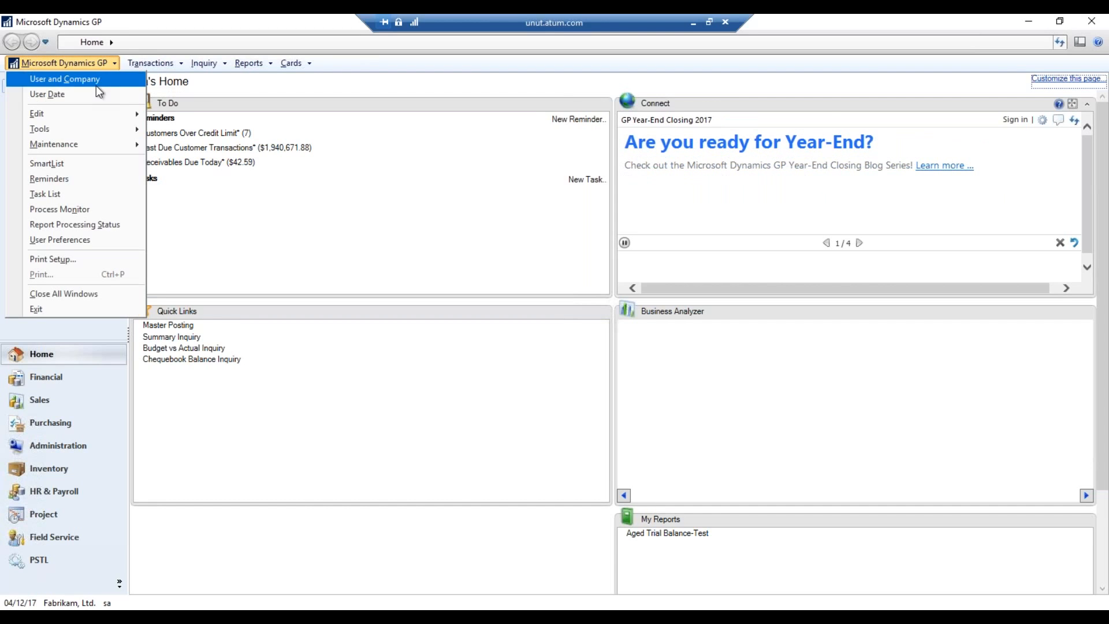
pyautogui.moveTo(82, 131)
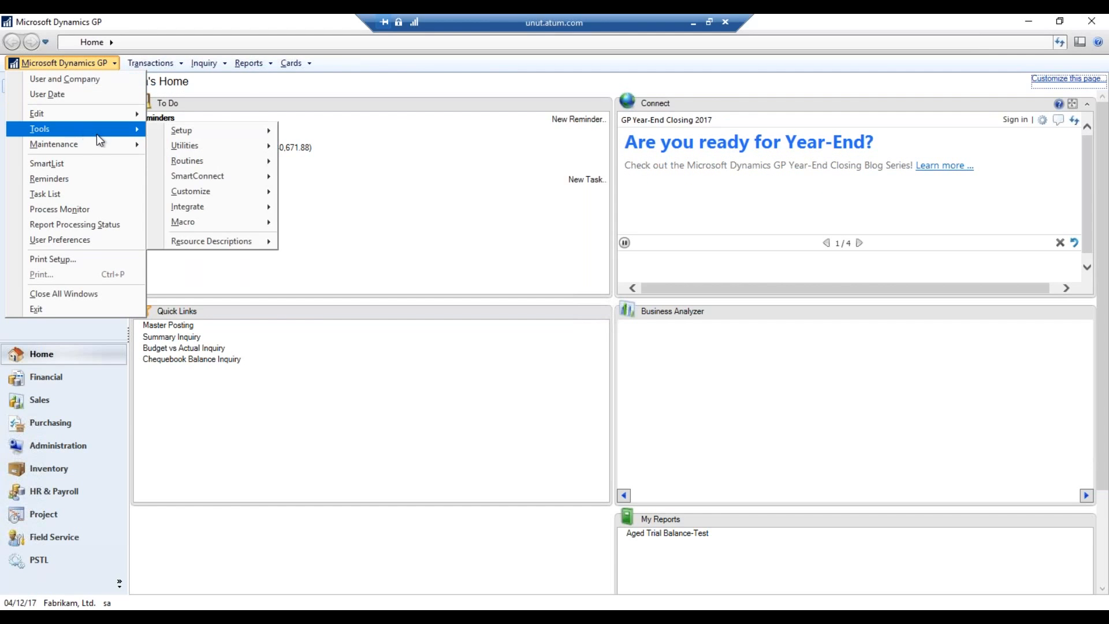
pyautogui.moveTo(231, 133)
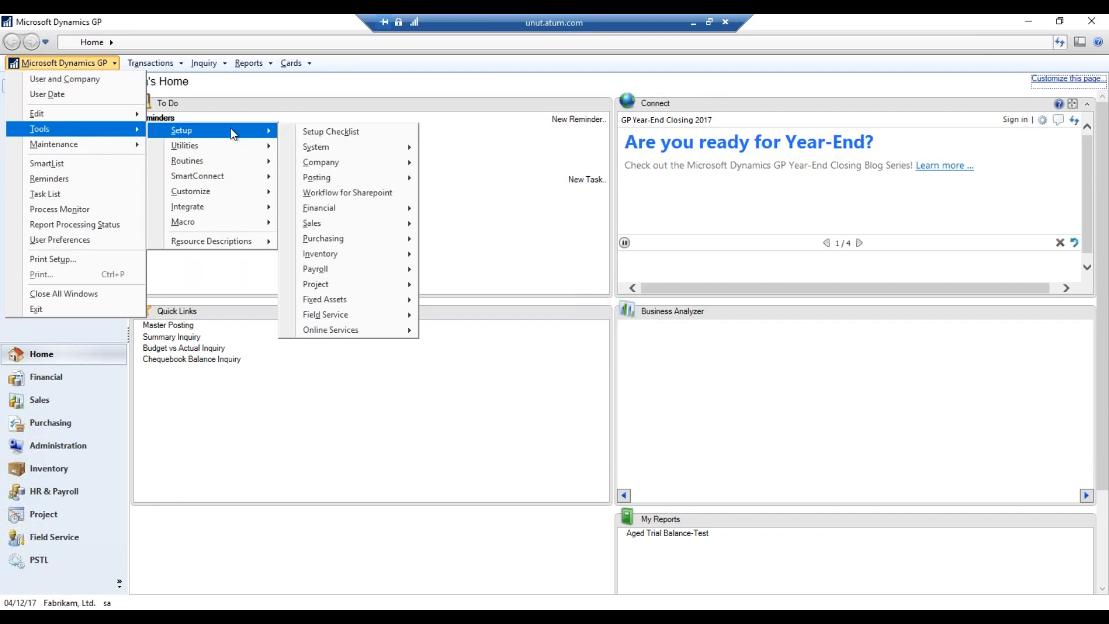
pyautogui.moveTo(344, 178)
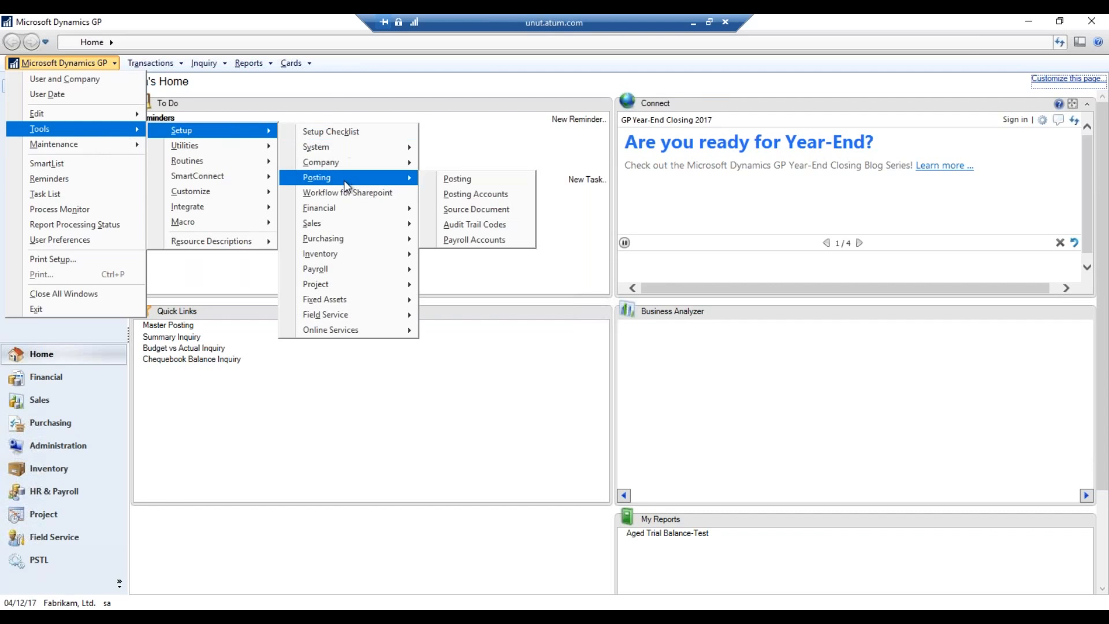
pyautogui.click(450, 178)
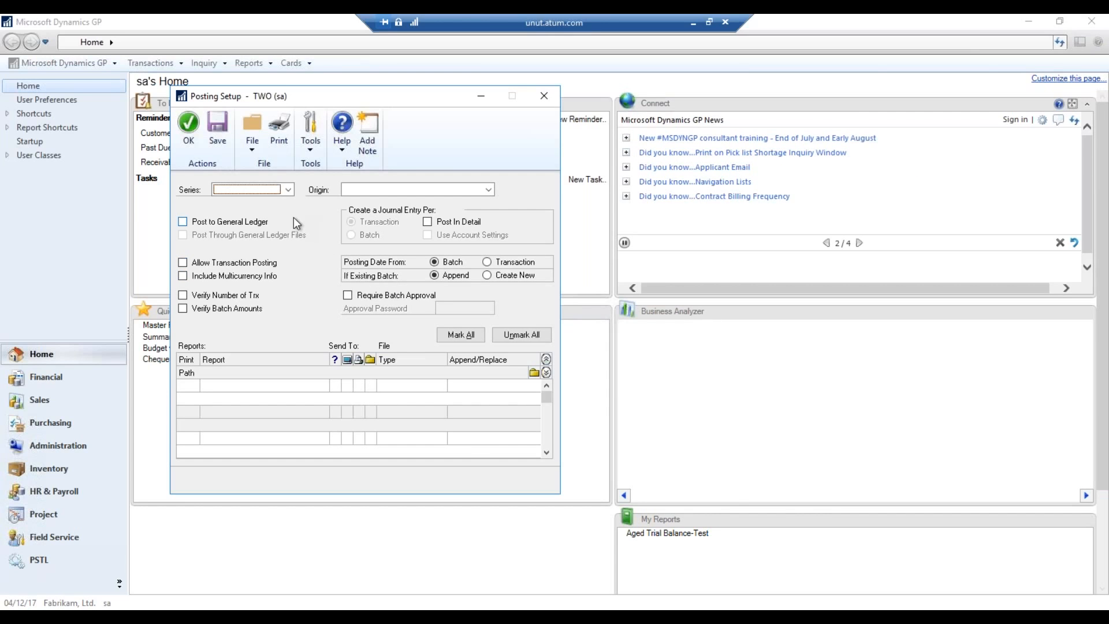
# Set Series to Purchasing and Origin to Payables Trx Entry, and unmark all three posting reports
pyautogui.click(288, 191)
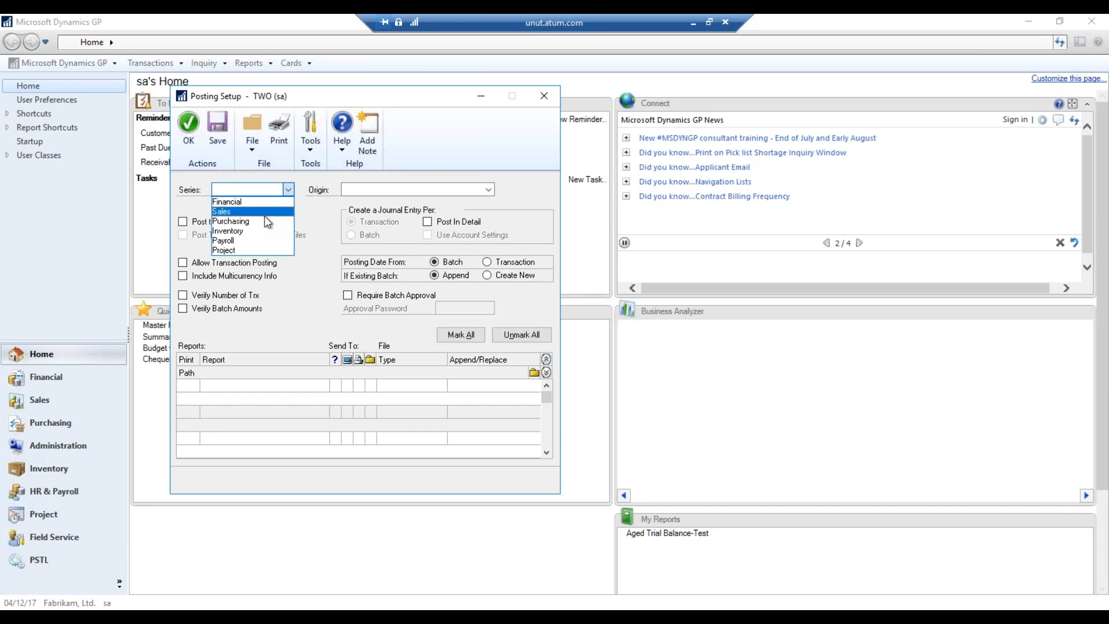
pyautogui.click(256, 220)
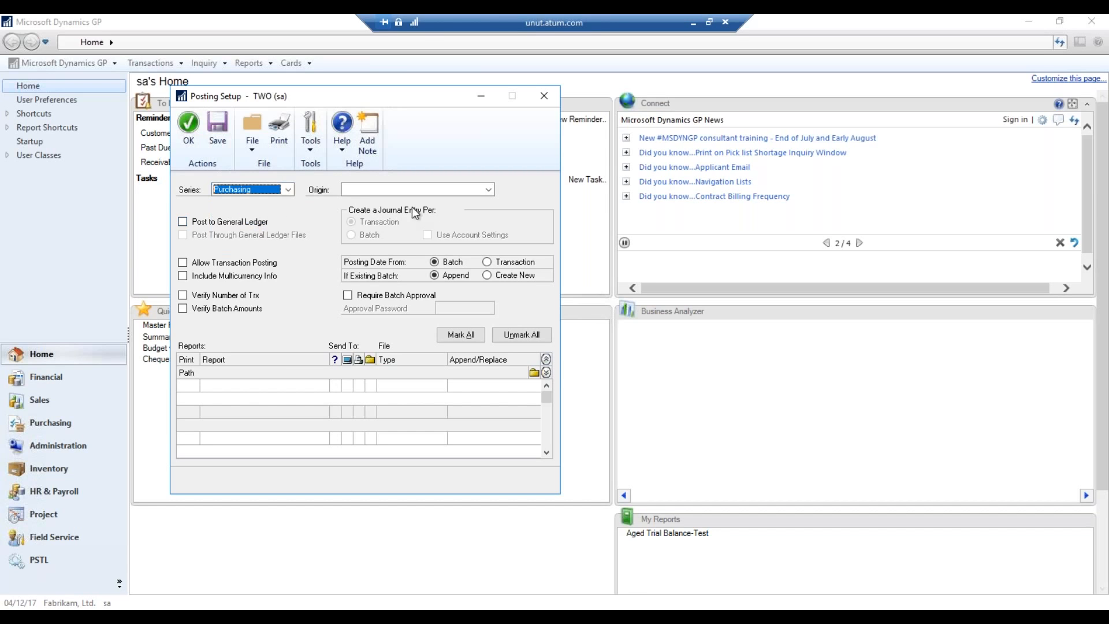
pyautogui.click(488, 190)
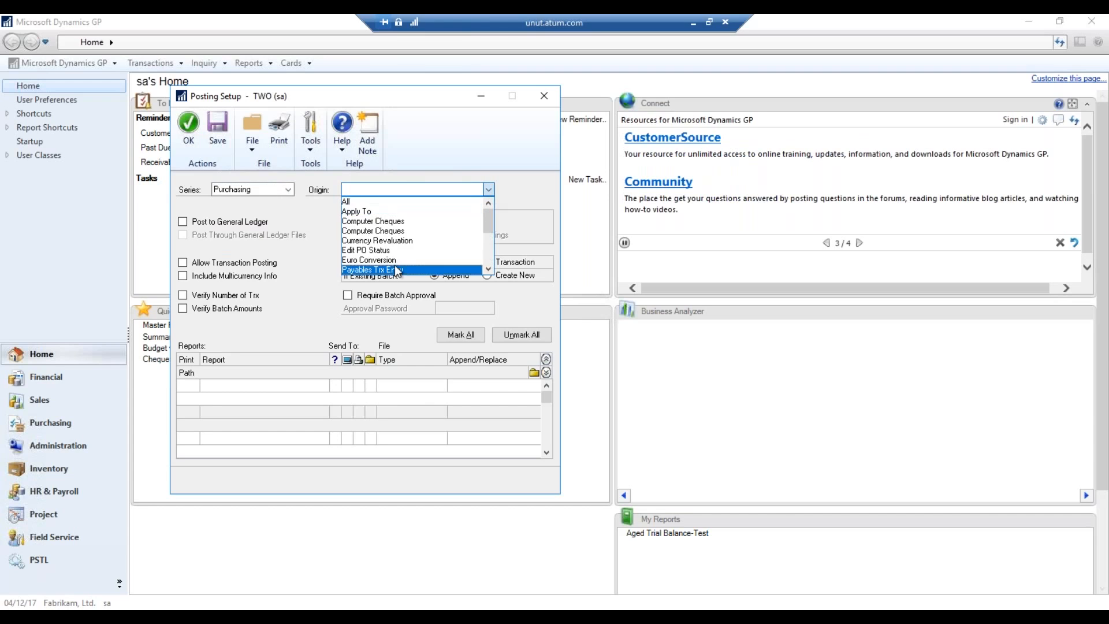
pyautogui.click(488, 269)
pyautogui.click(488, 270)
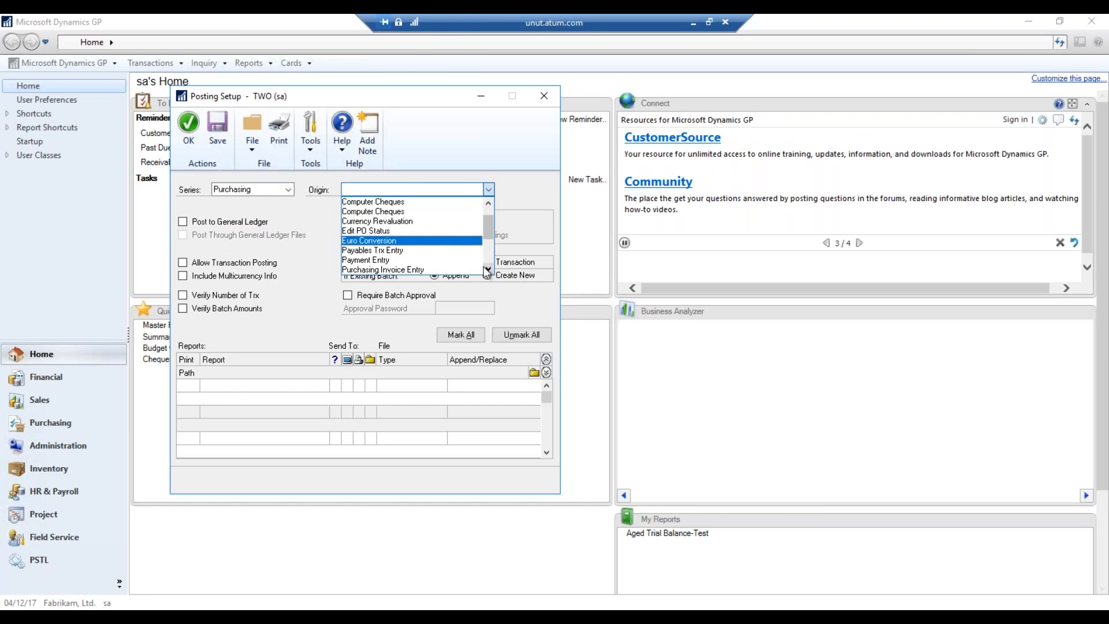
pyautogui.click(402, 251)
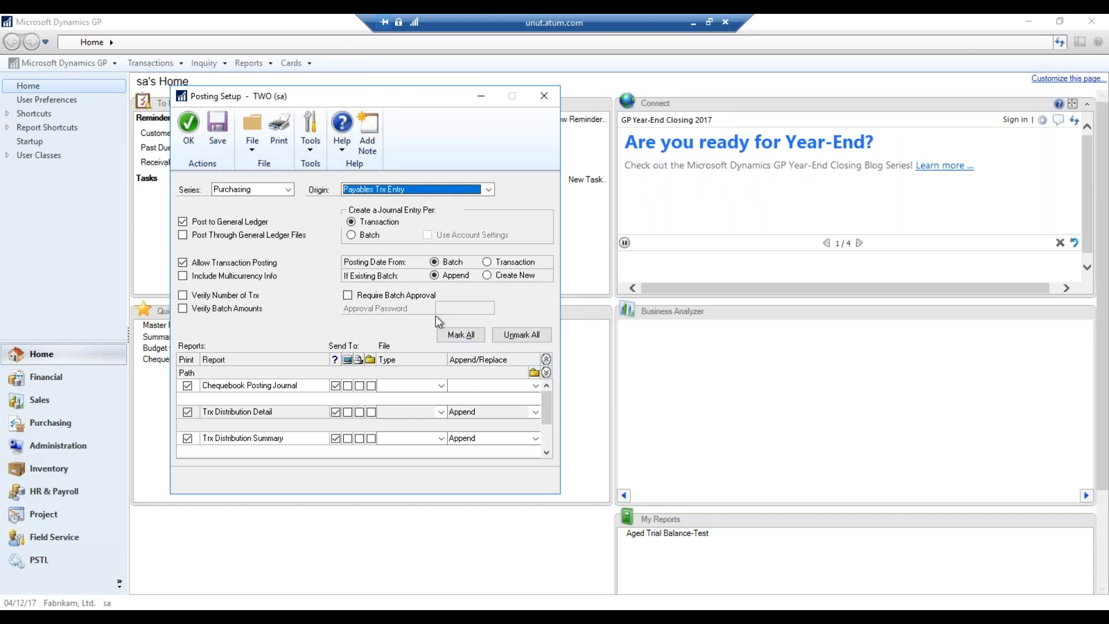
pyautogui.click(525, 335)
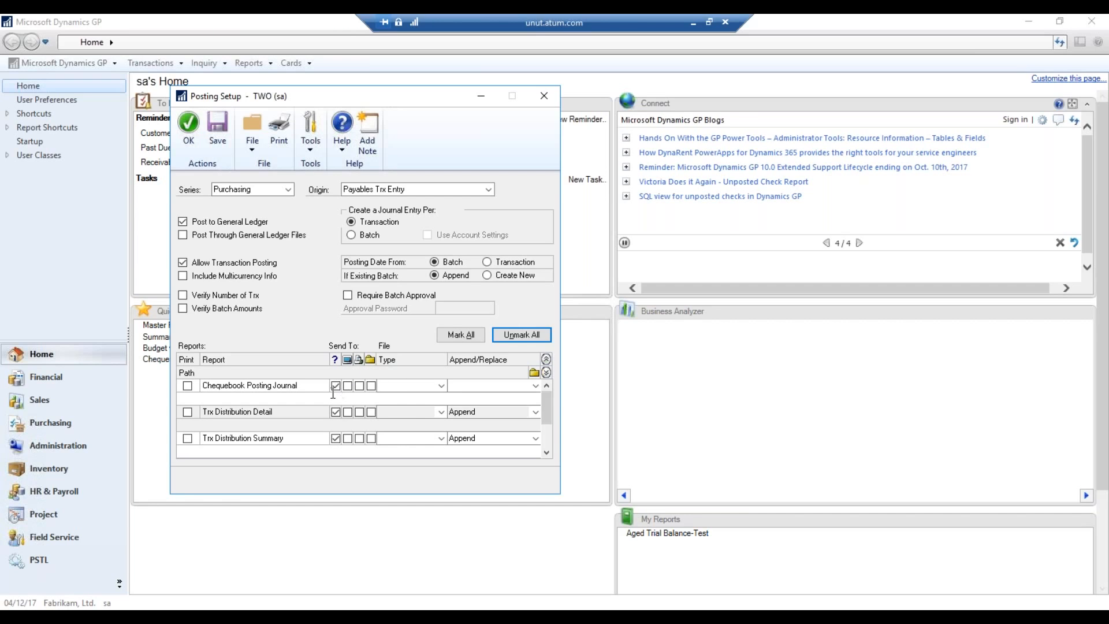
# Try a \\server\backup path for the Chequebook Posting Journal, then remove it and save the setup
pyautogui.click(291, 399)
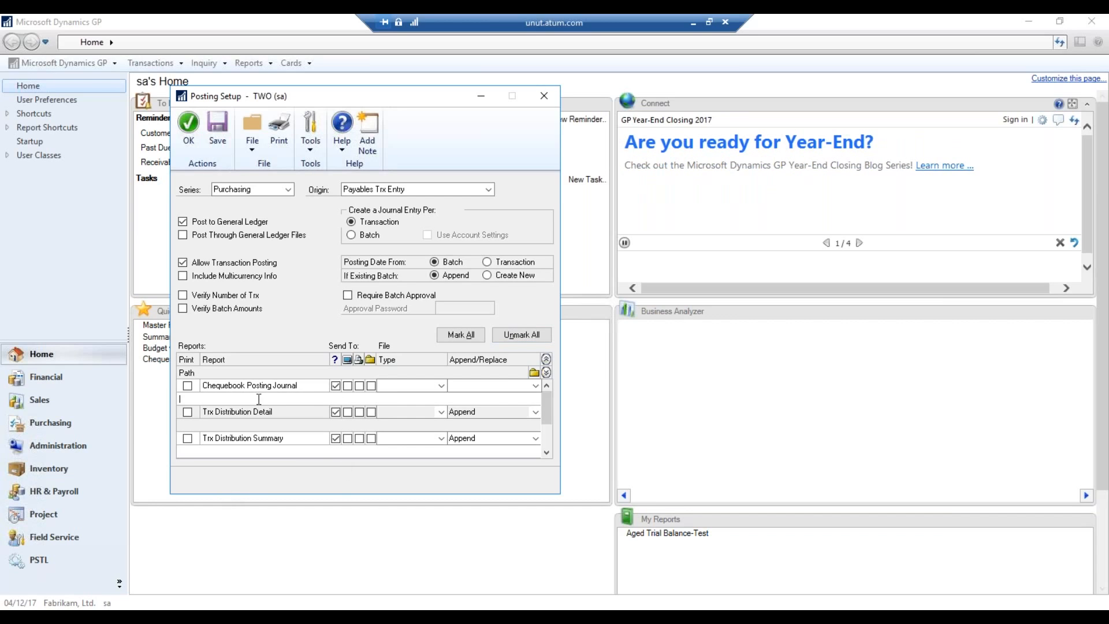
pyautogui.write('\\\\server\\\\backup')
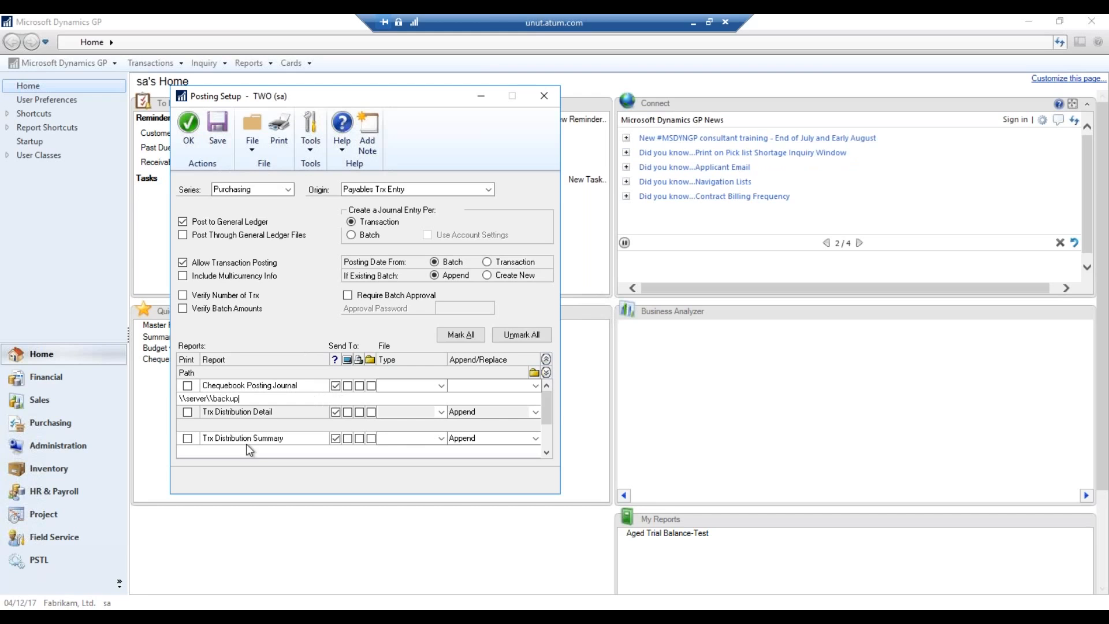
pyautogui.click(224, 144)
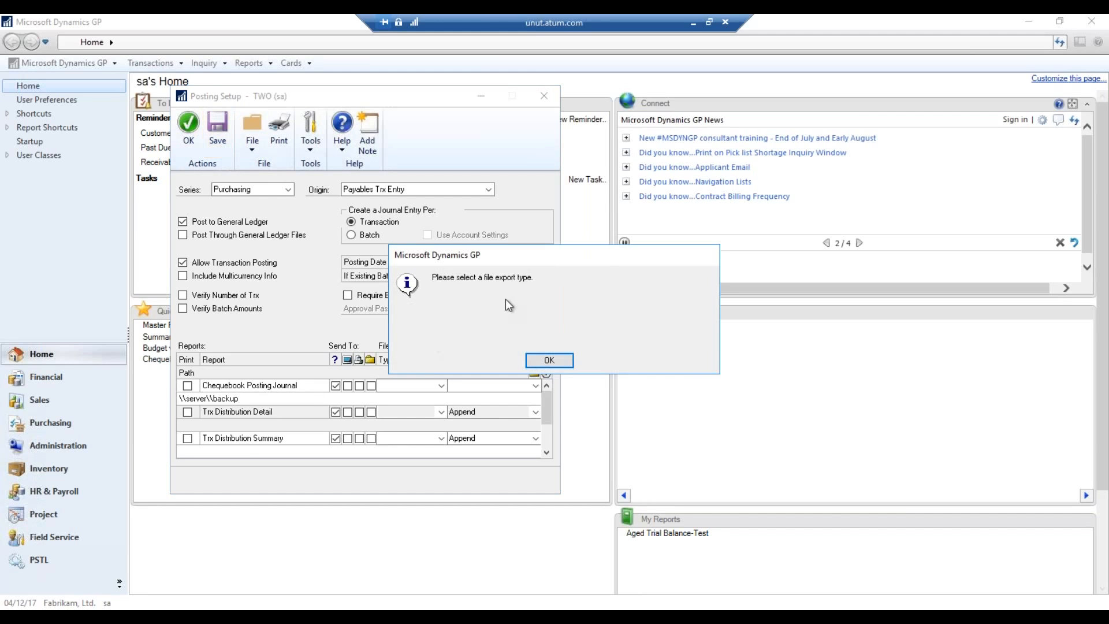
pyautogui.click(554, 360)
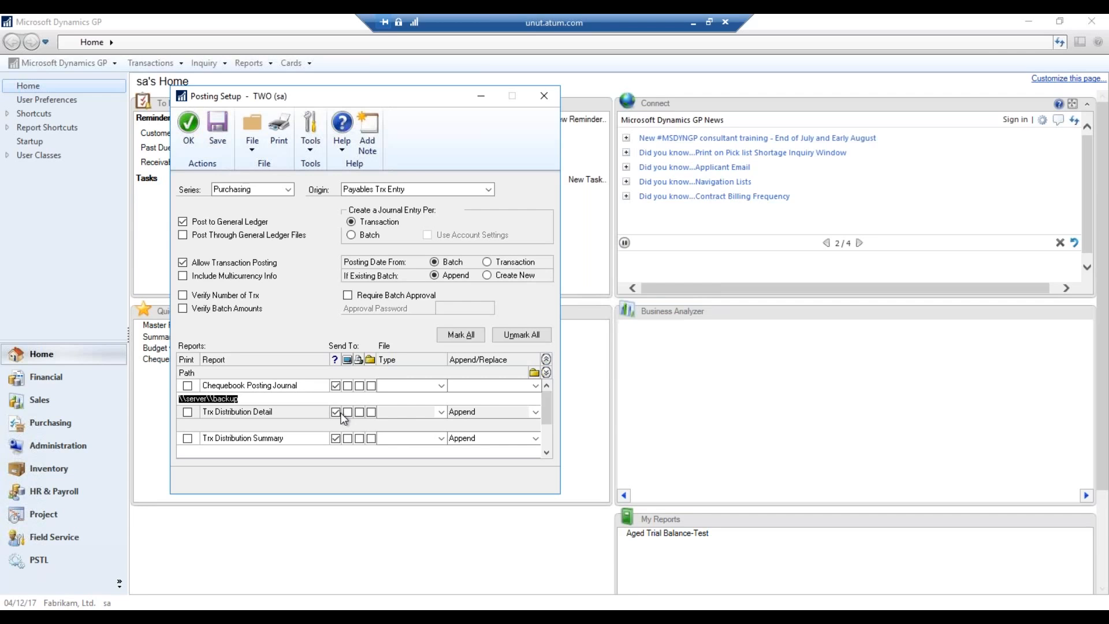
pyautogui.press('BackSpace')
pyautogui.click(217, 130)
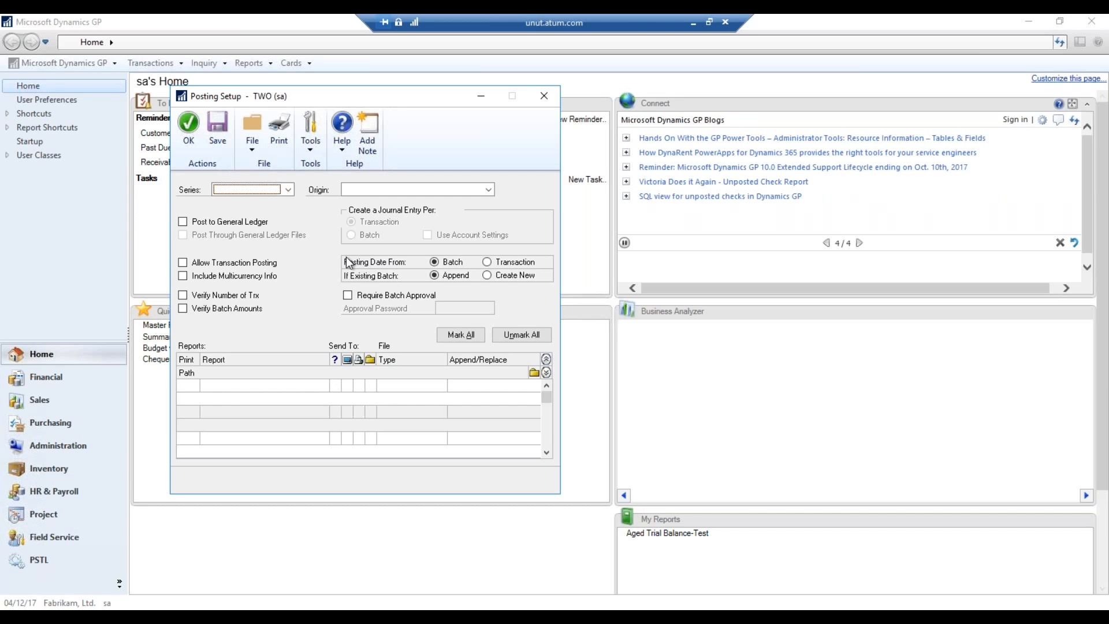
# Check the Purchasing / Receivings Trx Entry posting setup, then close the Posting Setup window
pyautogui.click(287, 189)
pyautogui.click(256, 225)
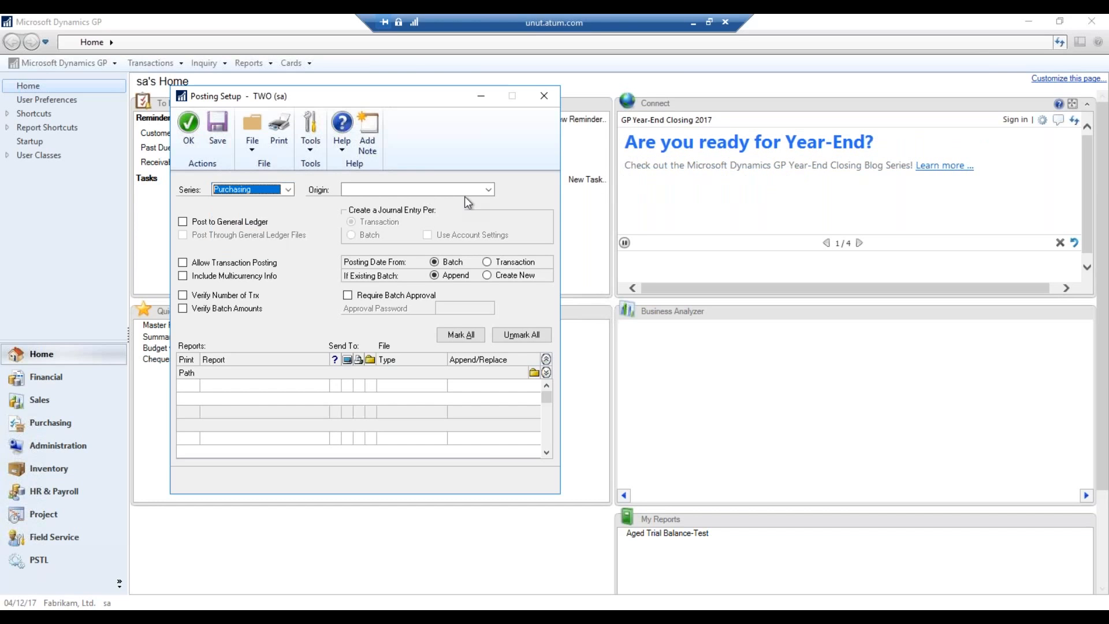
pyautogui.click(465, 191)
pyautogui.scroll(-3, 427, 243)
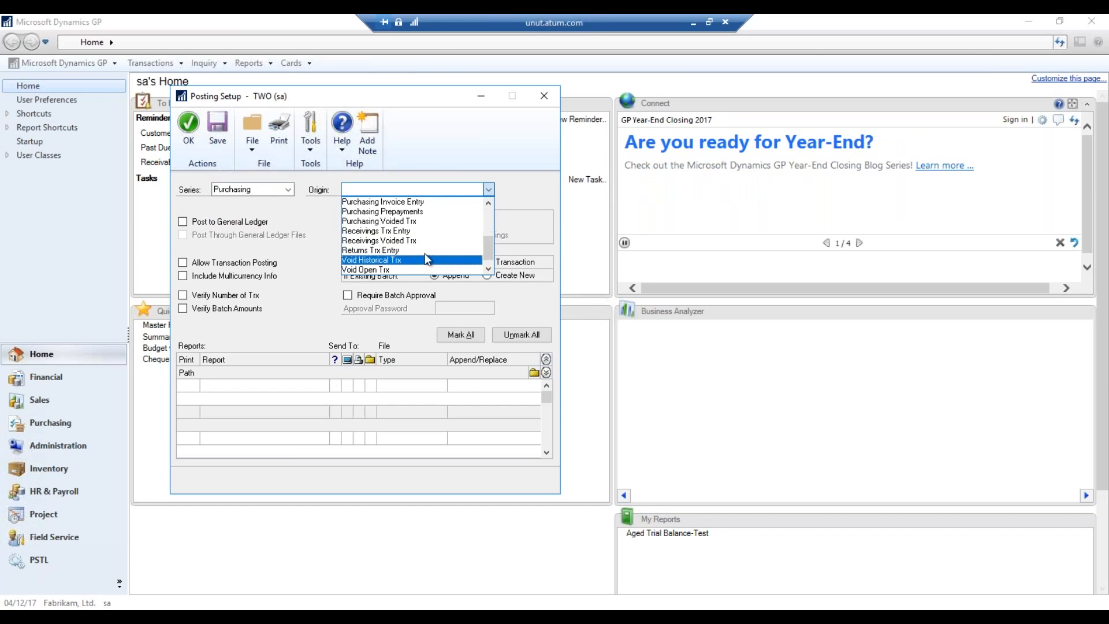
pyautogui.click(404, 230)
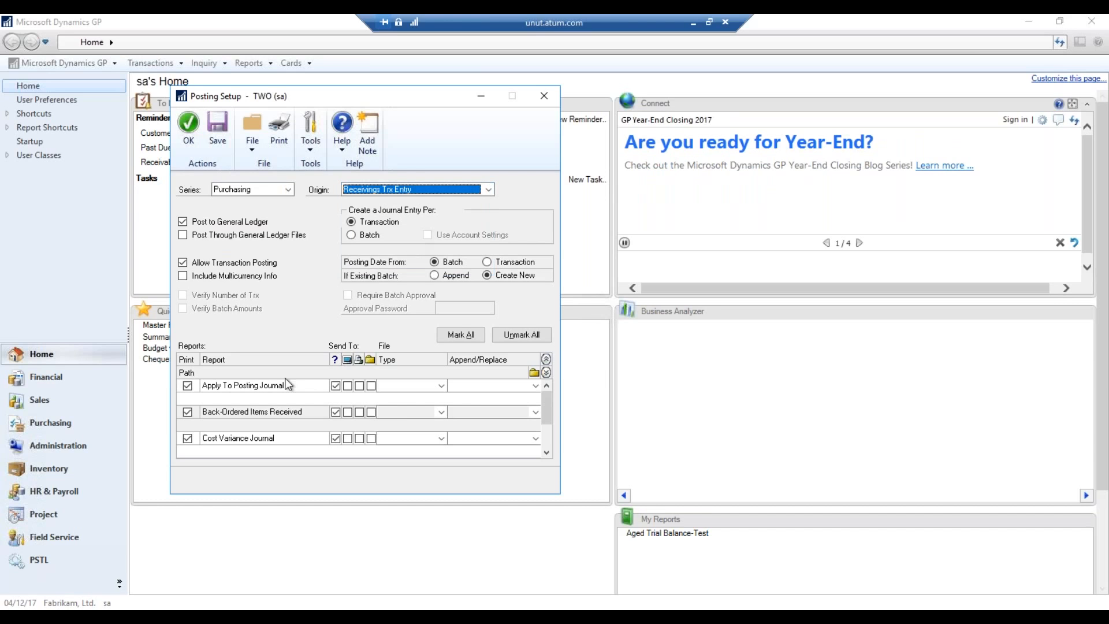
pyautogui.click(369, 399)
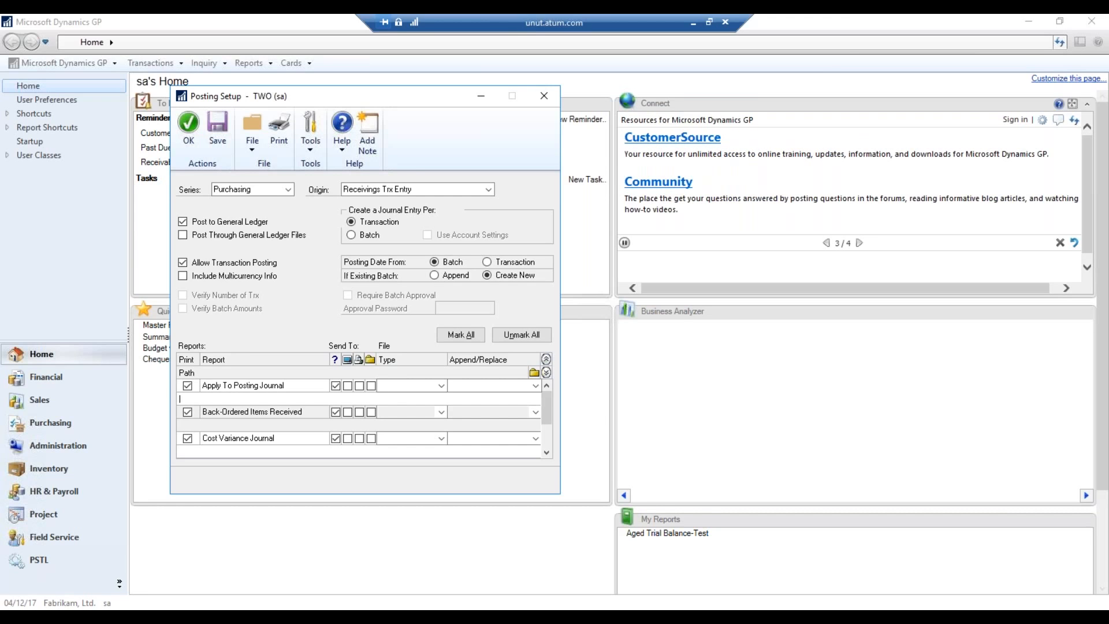
pyautogui.click(549, 97)
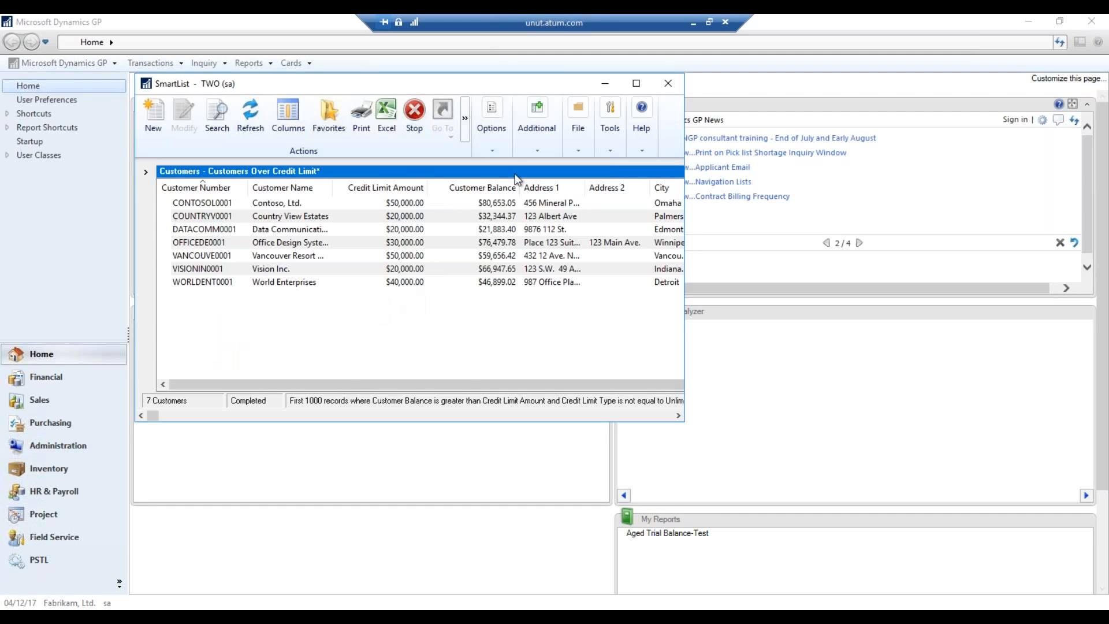
# Close the credit-limit list and run SmartList's Purchasing > Vendors > Vendors on Hold* favorite
pyautogui.click(668, 83)
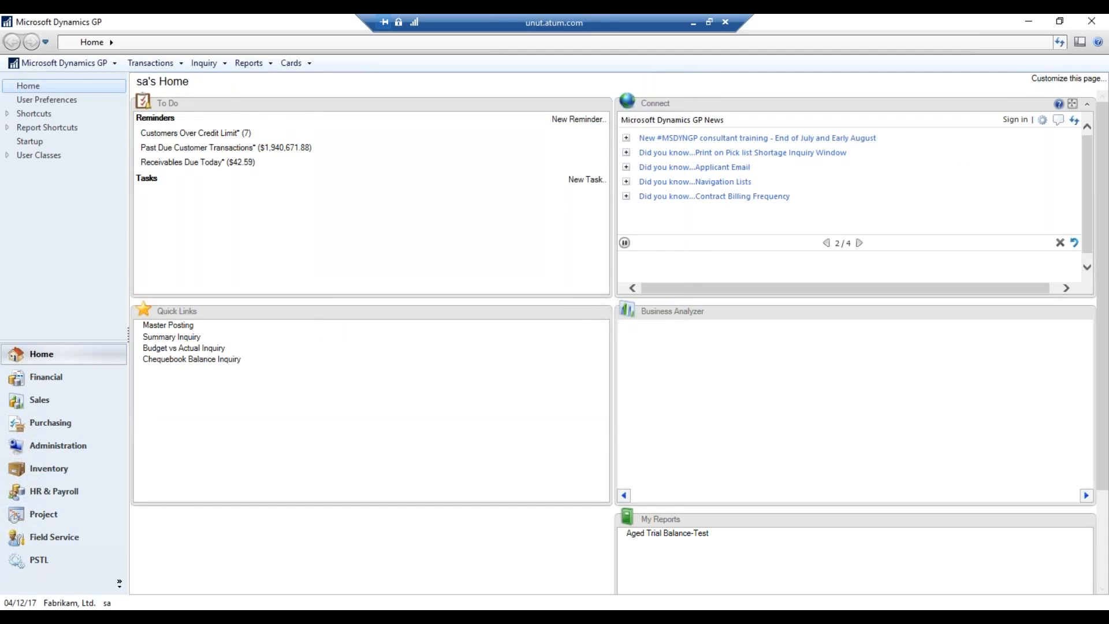
pyautogui.click(65, 67)
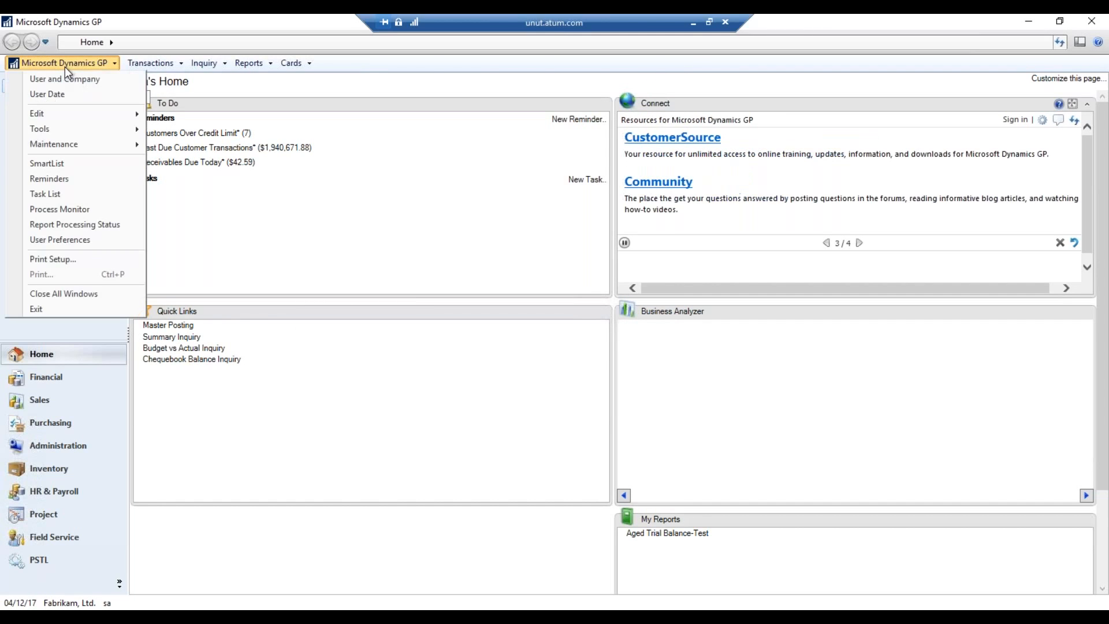
pyautogui.click(92, 165)
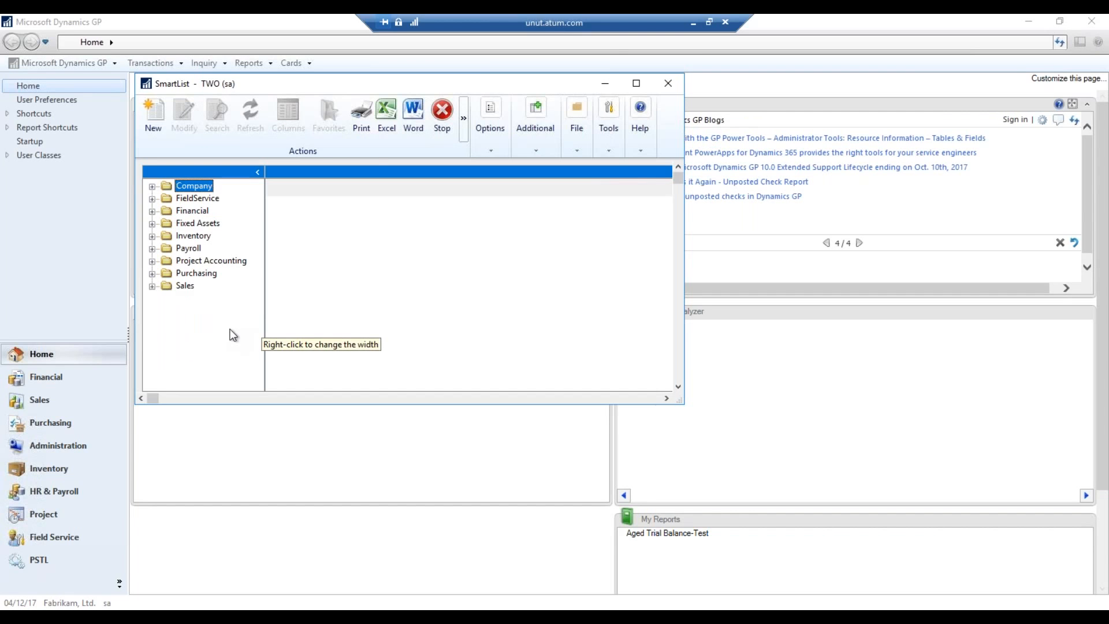
pyautogui.click(152, 273)
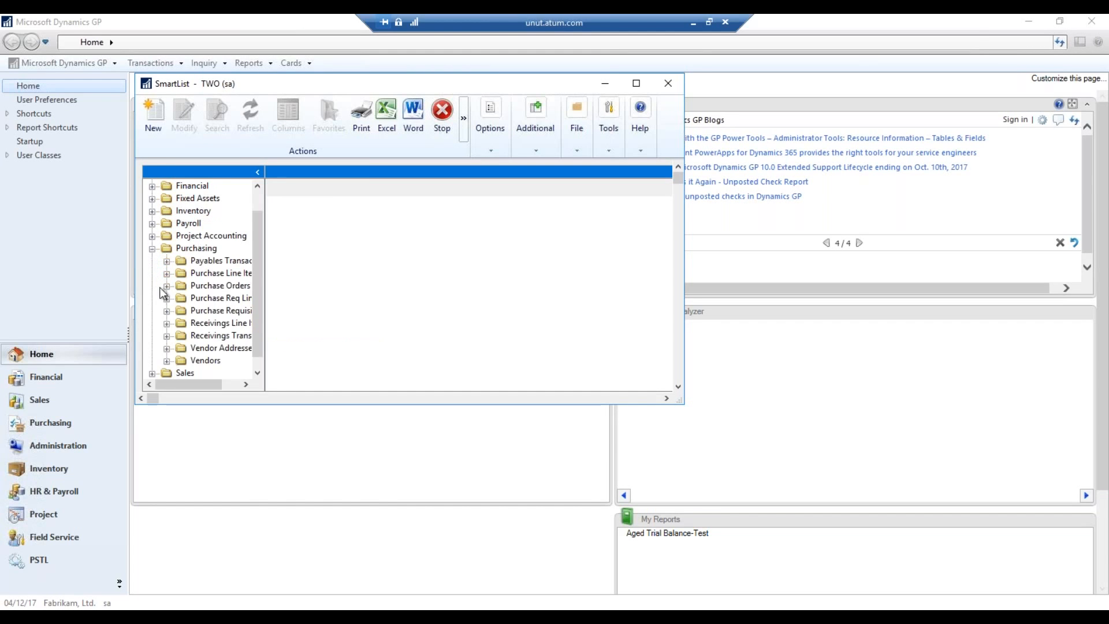
pyautogui.click(166, 360)
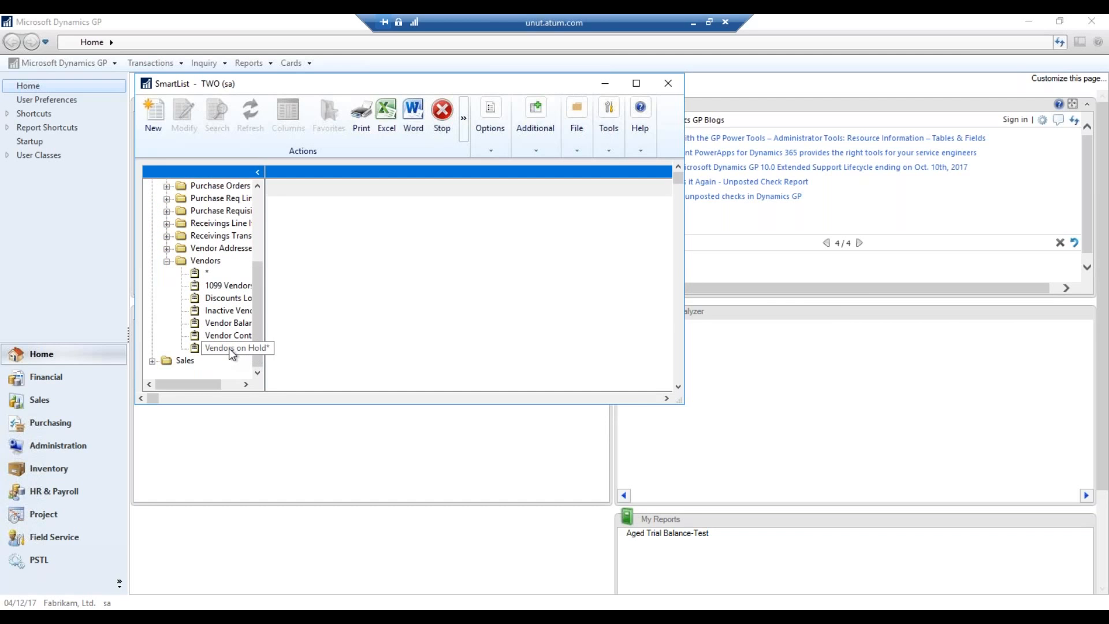
pyautogui.click(230, 349)
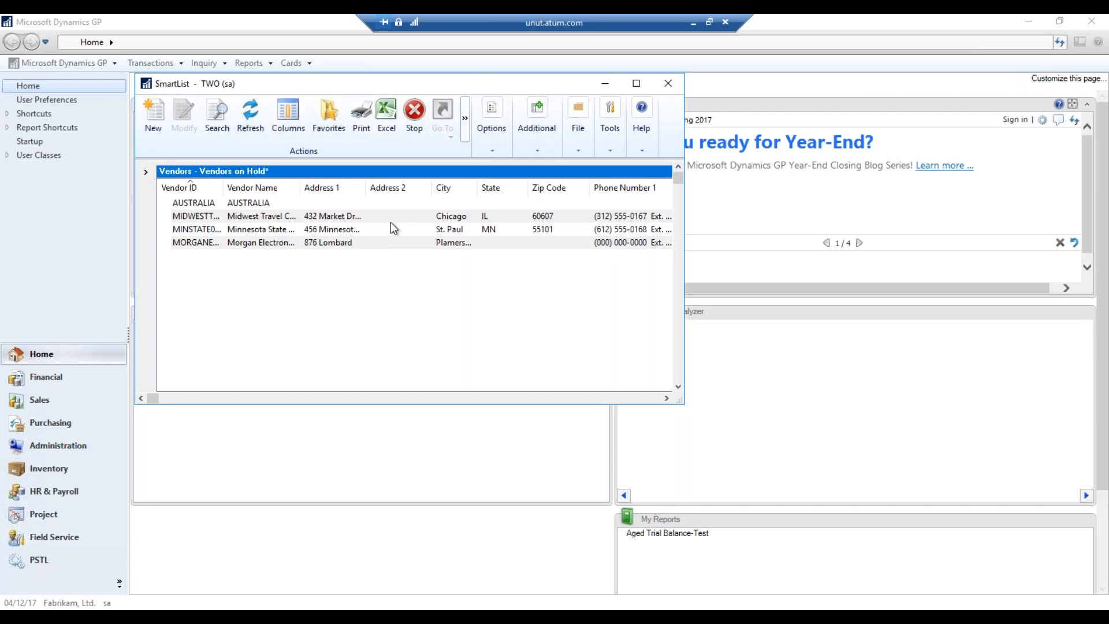
# Try adding the list as a Company-visible favorite with a reminder, dismissing the duplicate-name warning
pyautogui.click(327, 136)
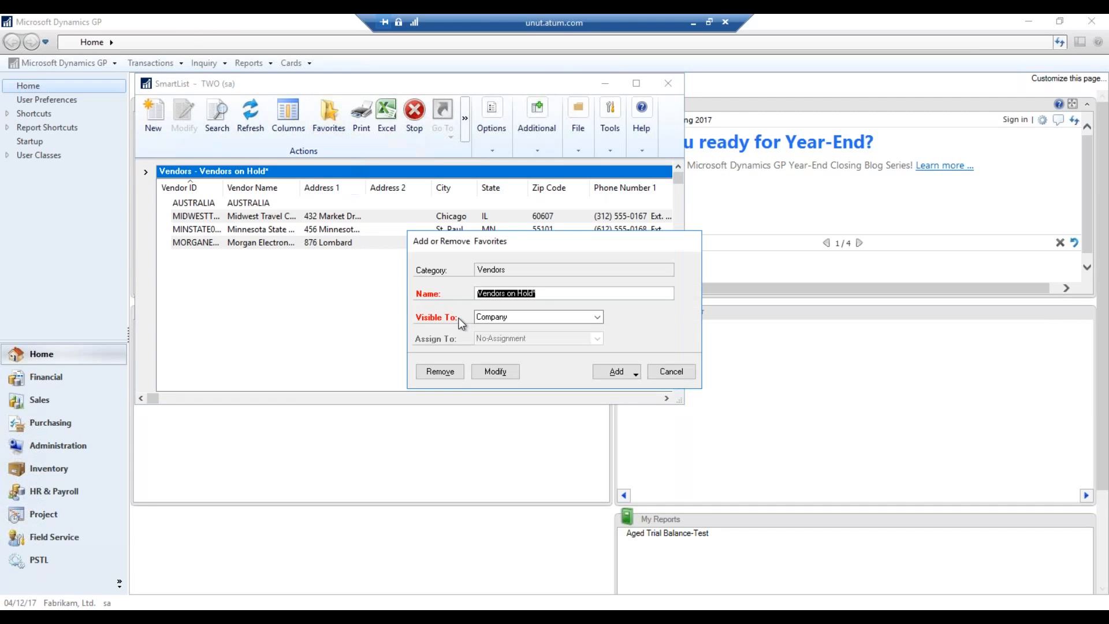
pyautogui.click(558, 294)
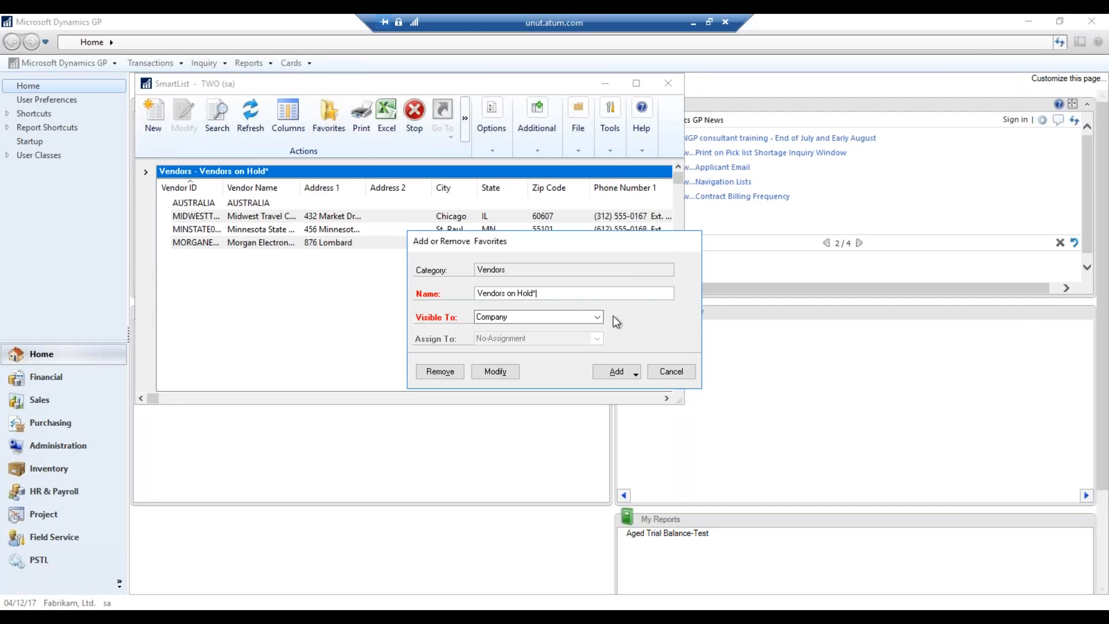
pyautogui.click(532, 317)
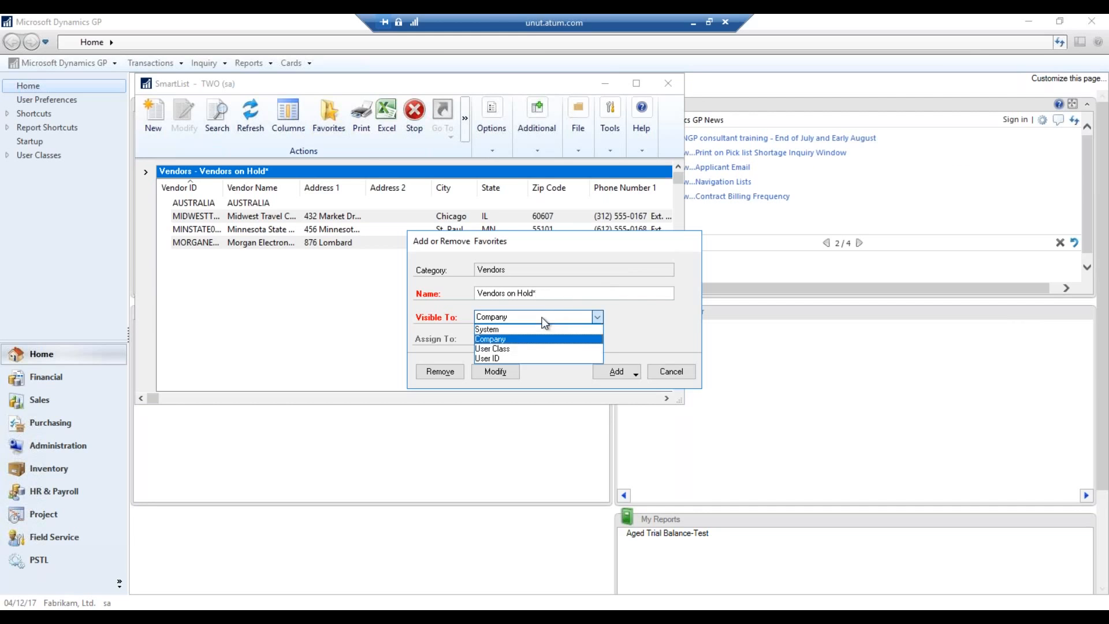
pyautogui.click(504, 337)
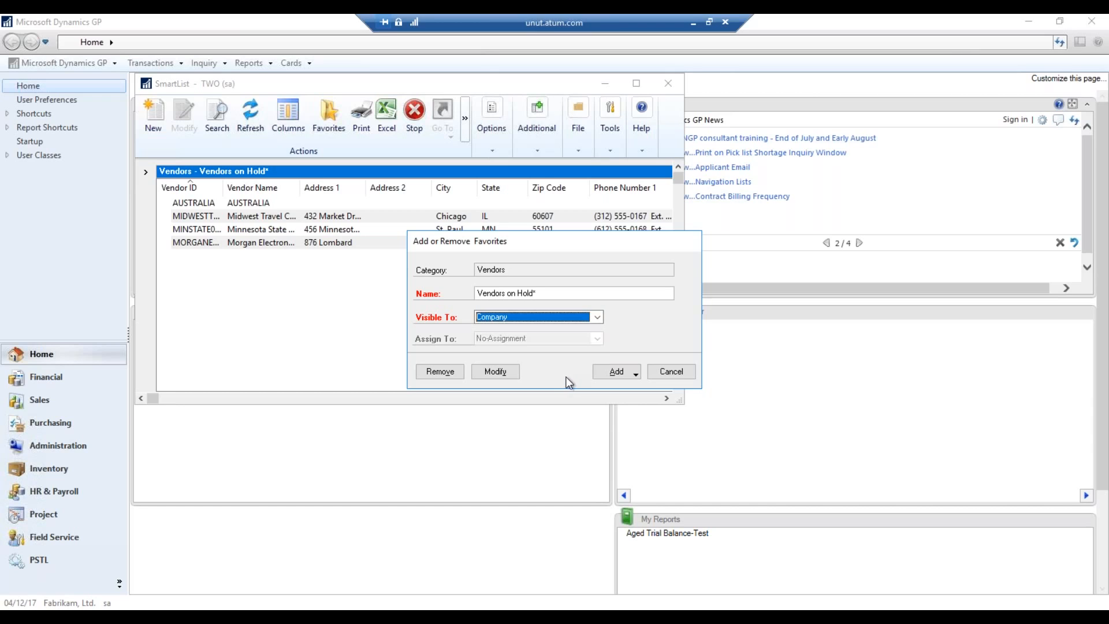
pyautogui.click(634, 375)
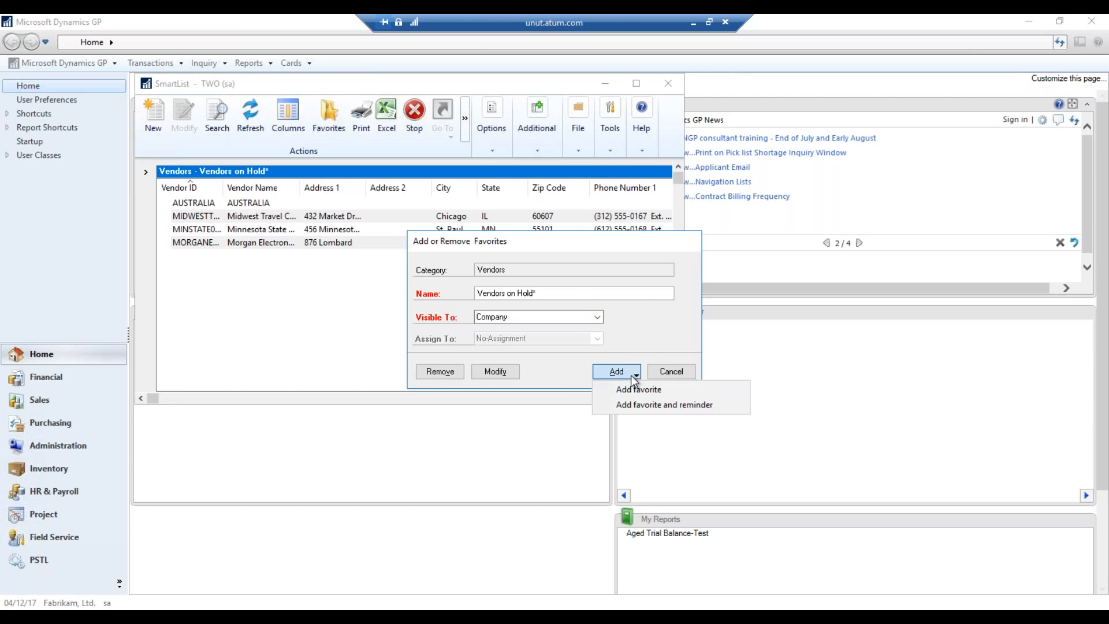
pyautogui.click(633, 404)
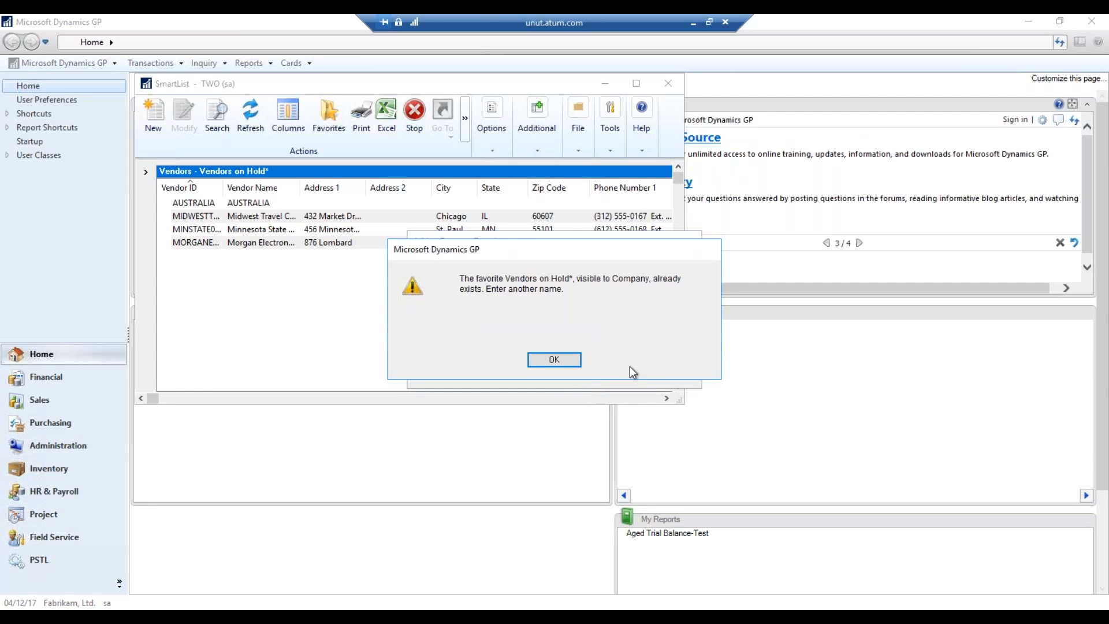
pyautogui.click(554, 359)
# Rename the favorite to 'Vendors on Hold 2' and add it with a reminder
pyautogui.doubleClick(553, 293)
pyautogui.press('BackSpace')
pyautogui.write('Vendors')
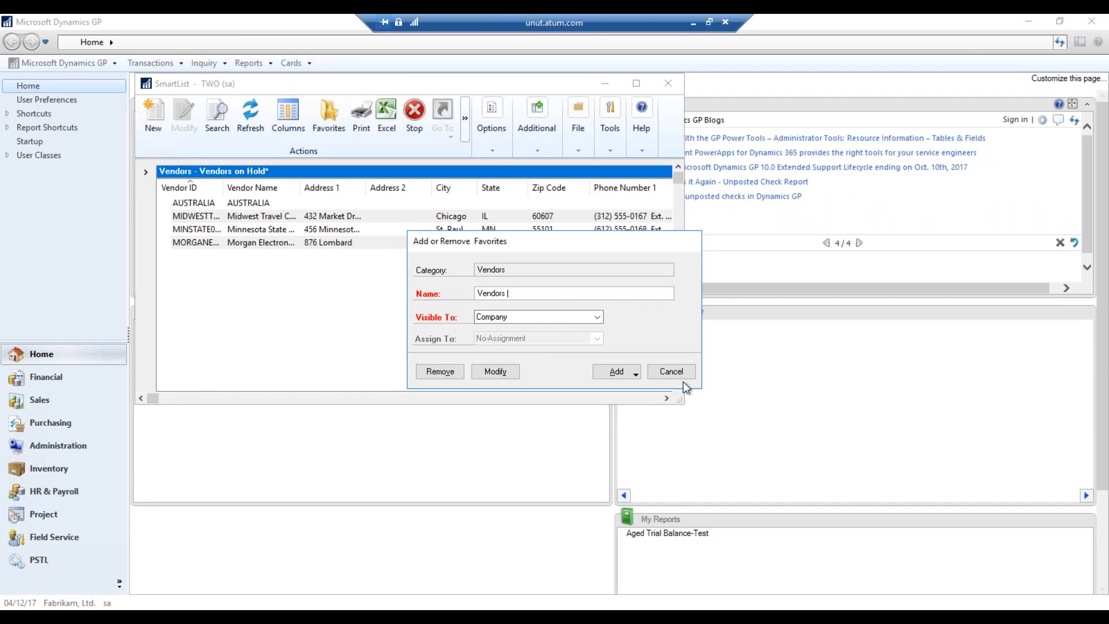
pyautogui.write(' on Hold 2')
pyautogui.click(635, 373)
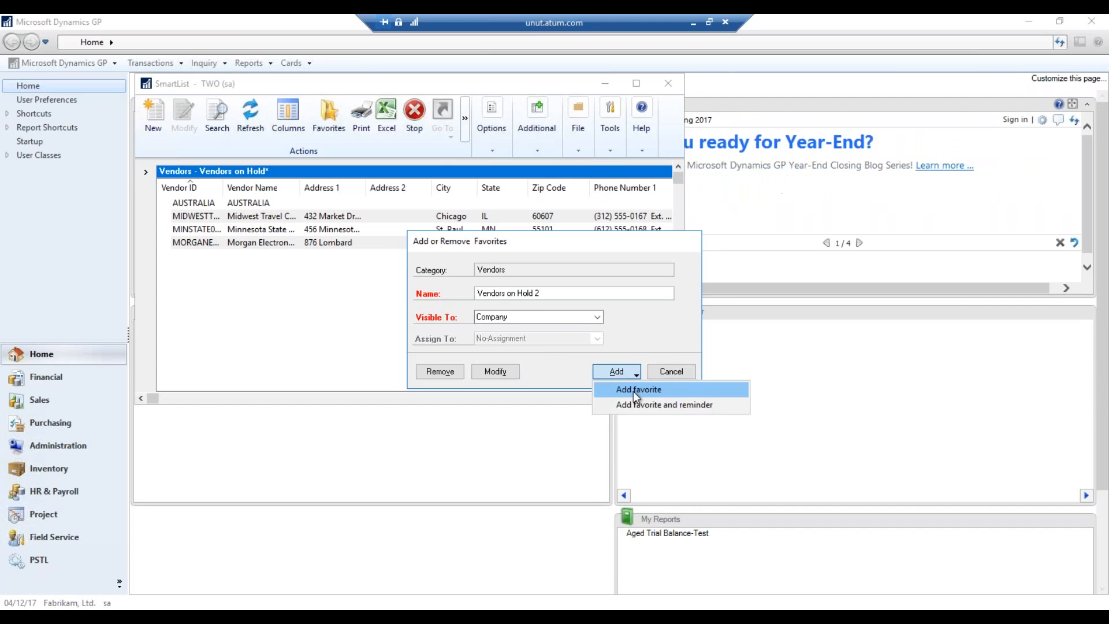
pyautogui.click(636, 402)
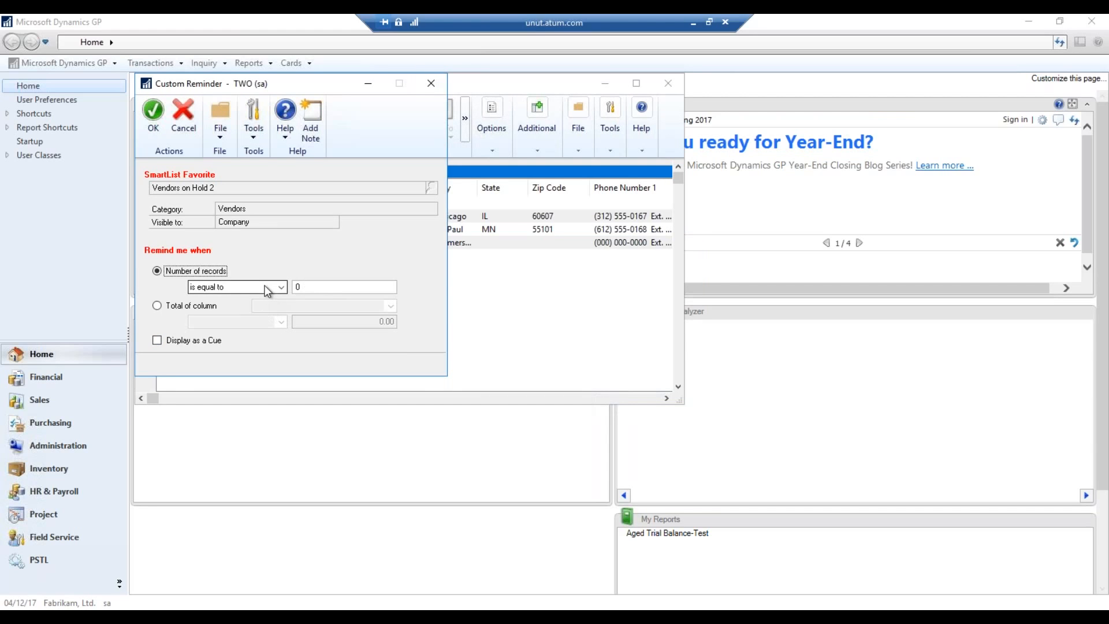
# Set the reminder to fire when Number of records is greater than 0, save it, and close the vendor list
pyautogui.click(267, 289)
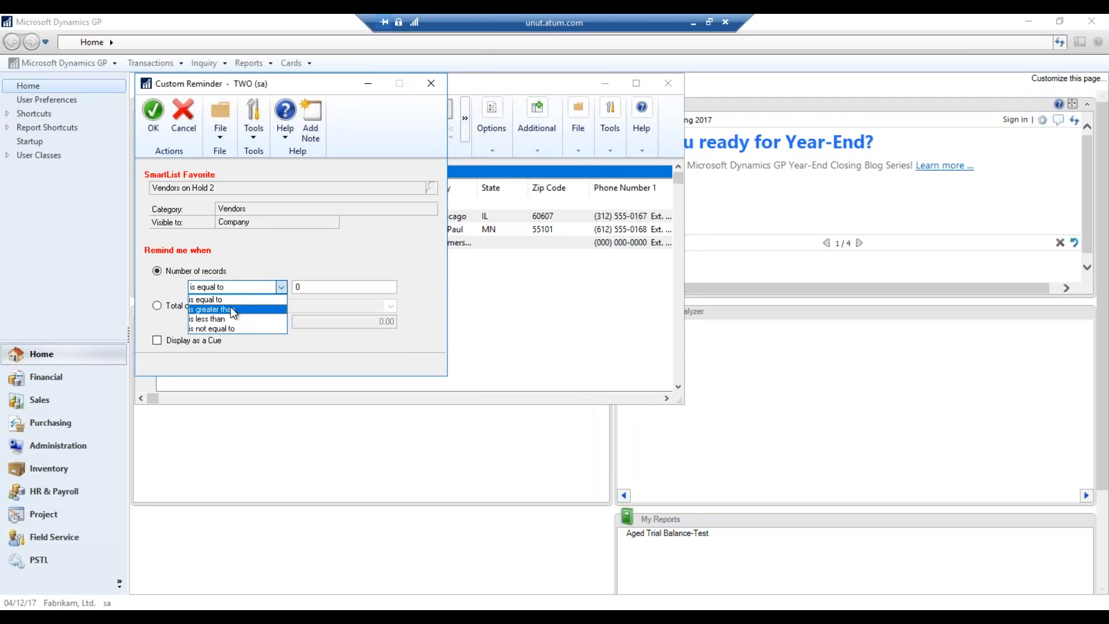
pyautogui.click(233, 310)
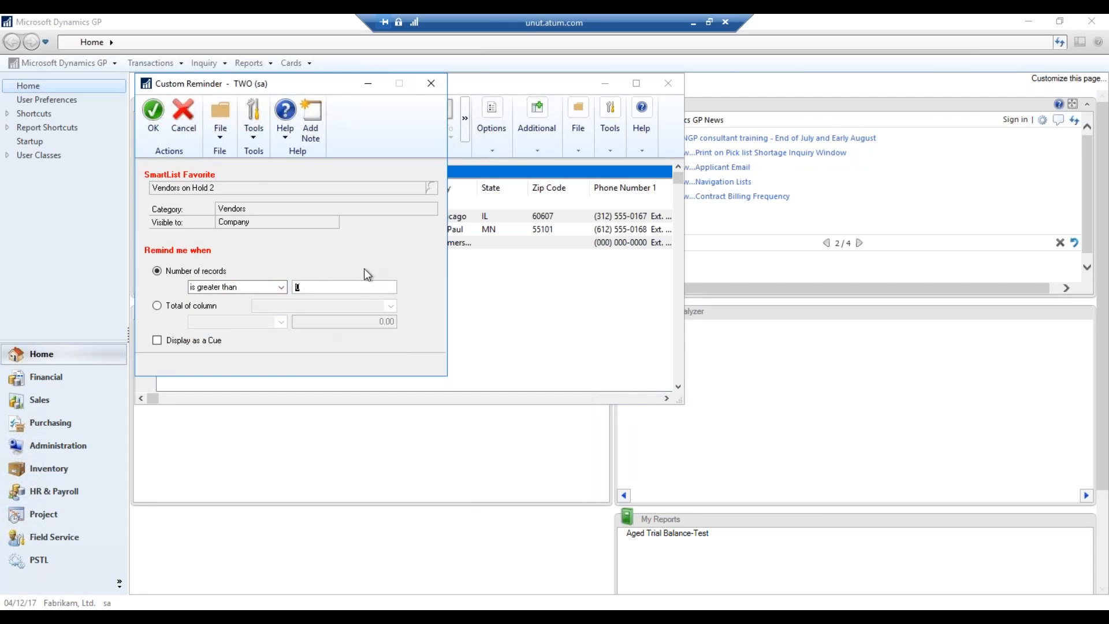
pyautogui.click(152, 113)
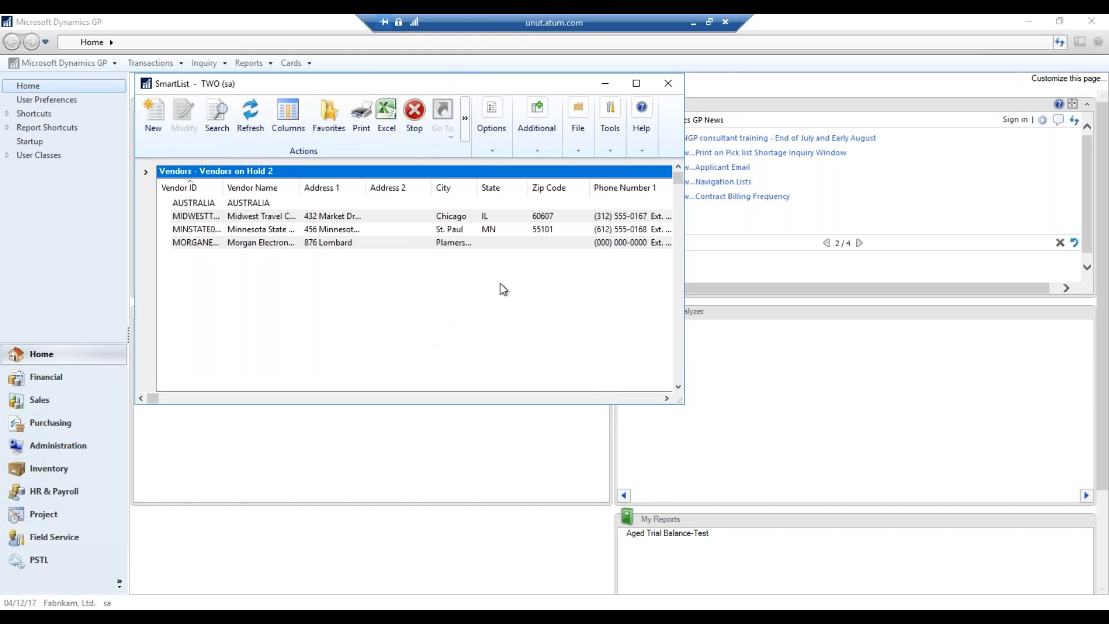
pyautogui.click(668, 86)
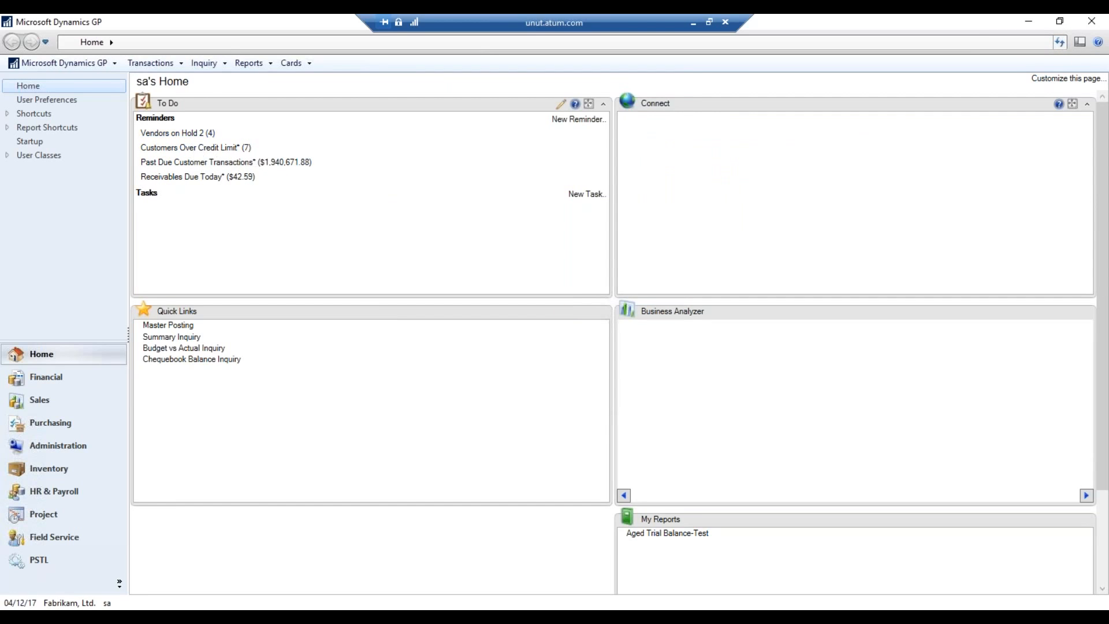
pyautogui.click(178, 133)
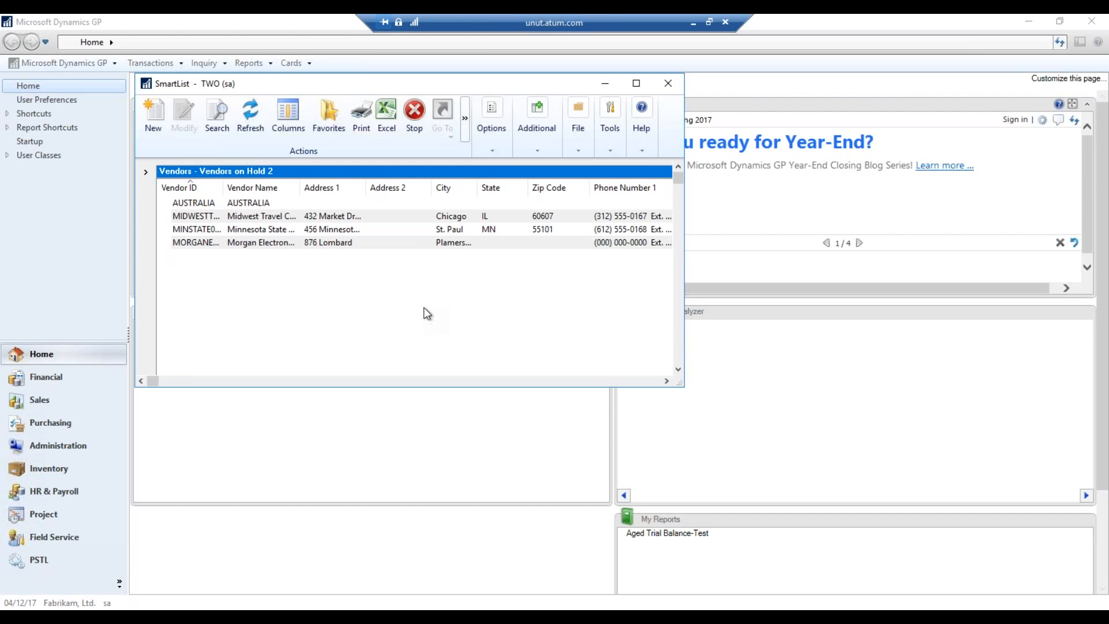
# Select the last vendor row, close the vendor list, and open Quick Links editing
pyautogui.click(473, 239)
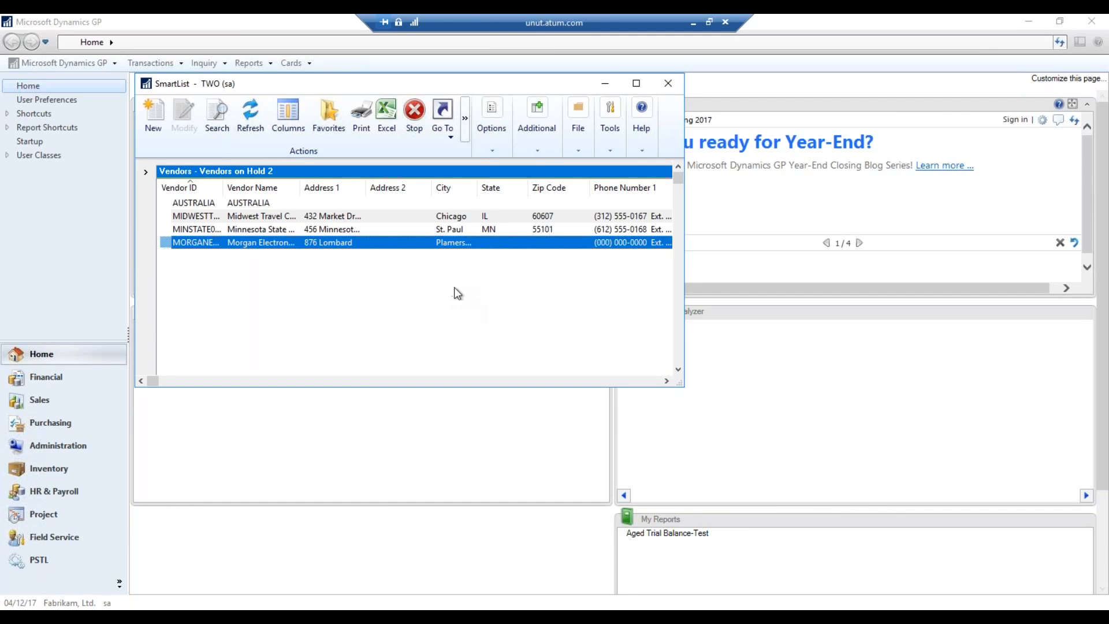
pyautogui.click(667, 84)
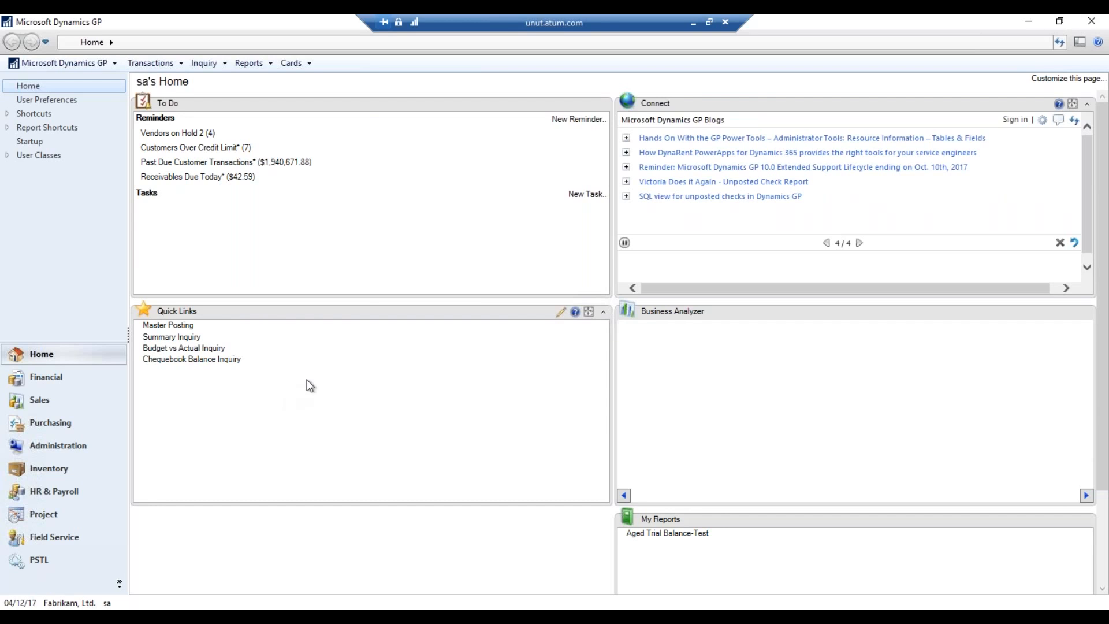
pyautogui.click(561, 312)
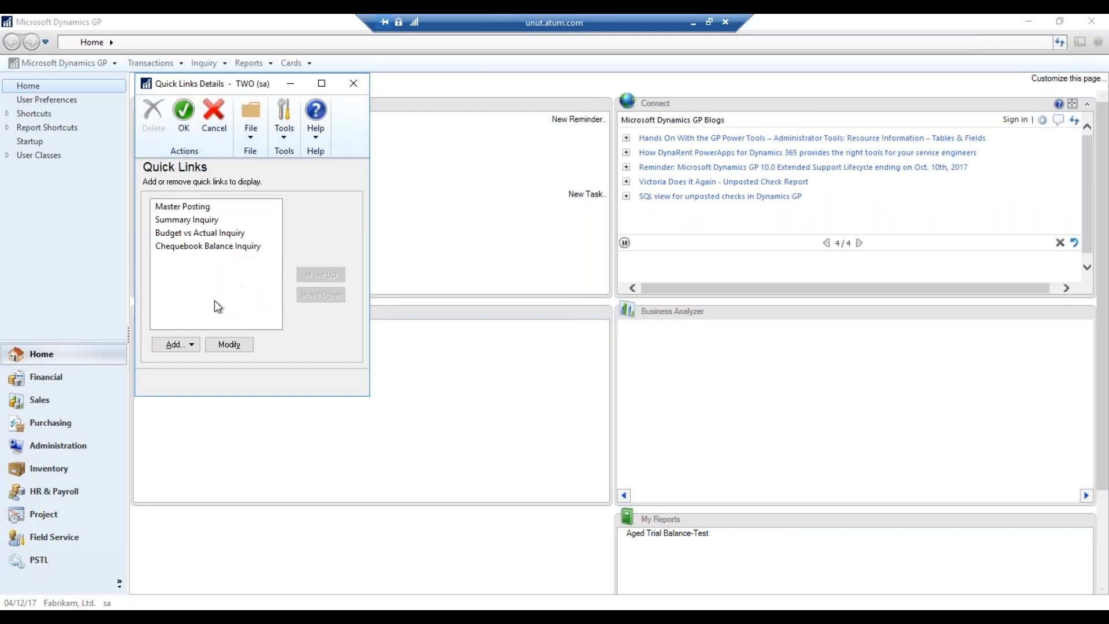
# Add a new Microsoft Dynamics GP window quick link and expand the Transactions commands
pyautogui.click(192, 345)
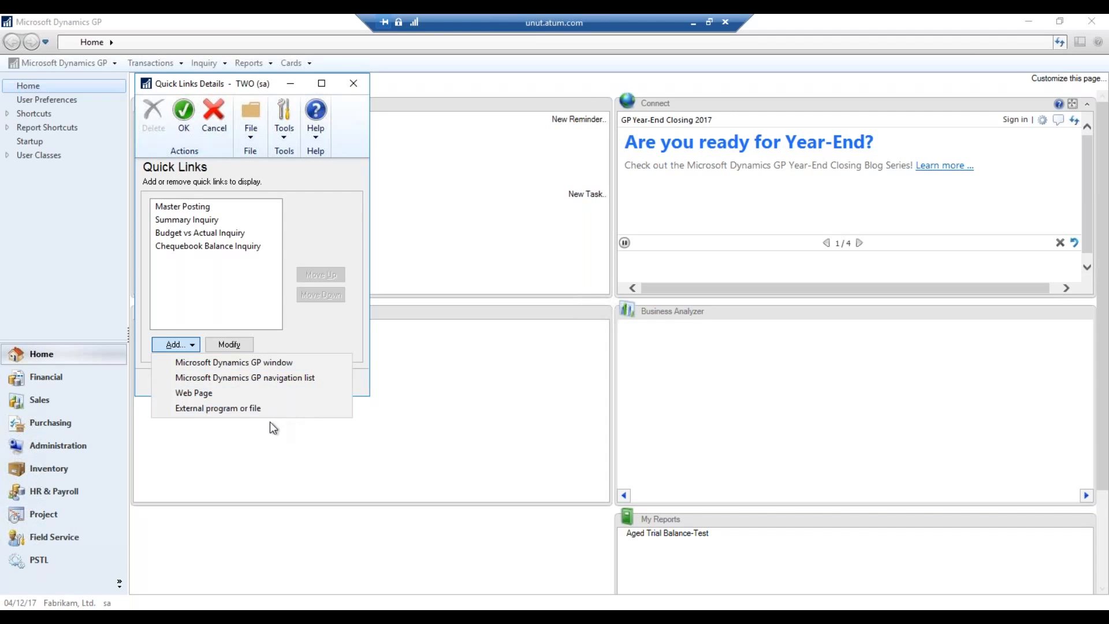
pyautogui.click(298, 363)
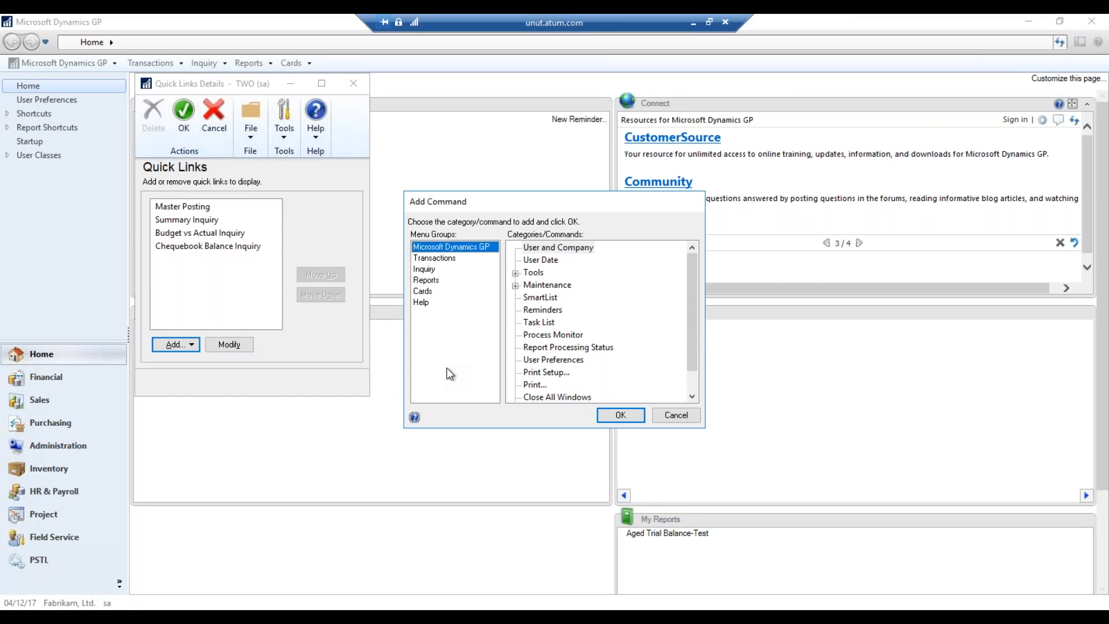
pyautogui.click(442, 259)
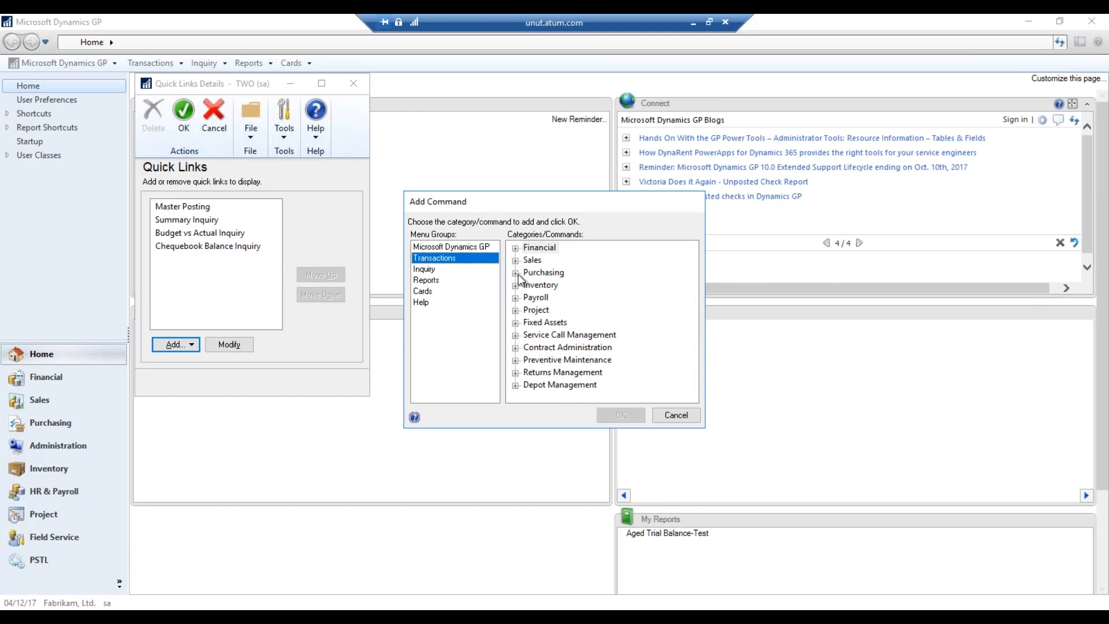
# Add Purchasing > Transaction Entry as a quick link, move it to the top, confirm, and refresh Home
pyautogui.click(515, 273)
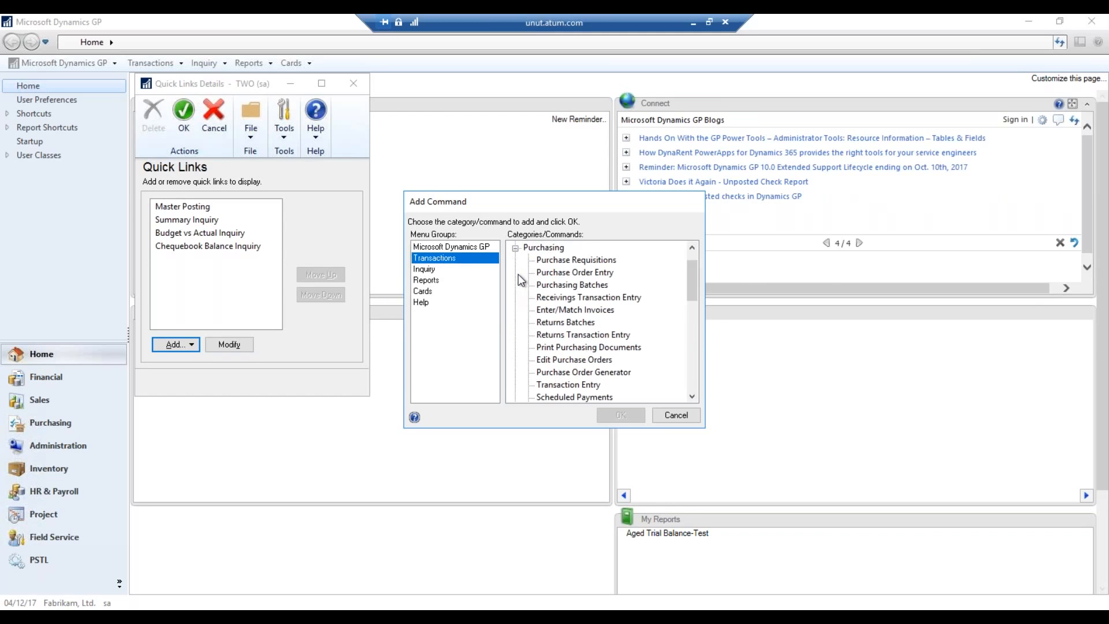
pyautogui.click(584, 384)
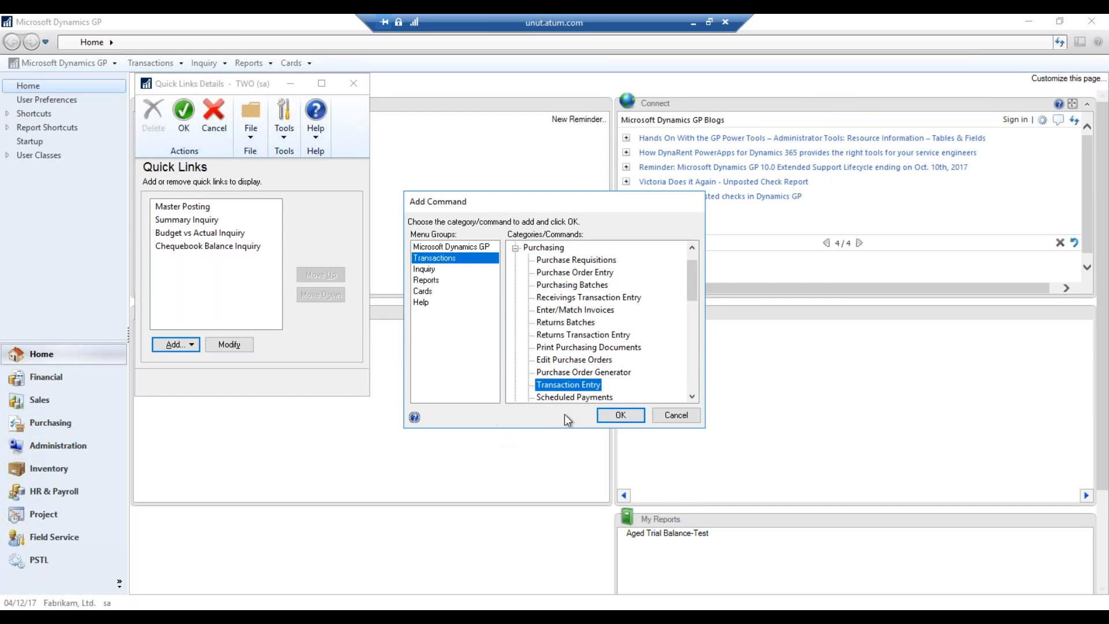
pyautogui.click(611, 414)
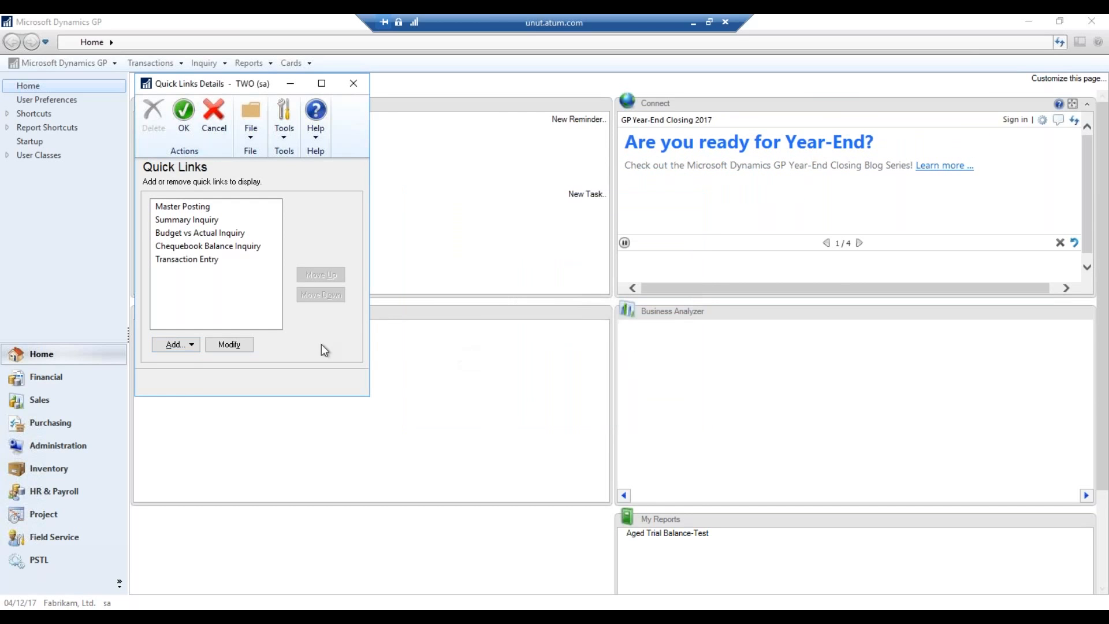
pyautogui.click(208, 260)
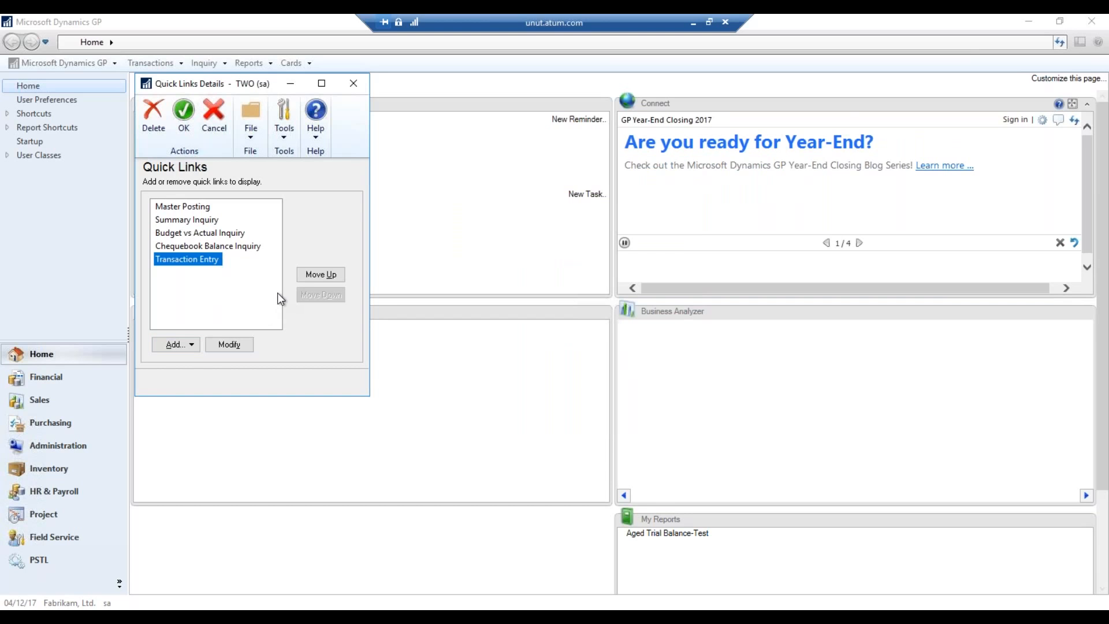
pyautogui.doubleClick(328, 276)
pyautogui.click(328, 276)
pyautogui.click(328, 276)
pyautogui.click(189, 208)
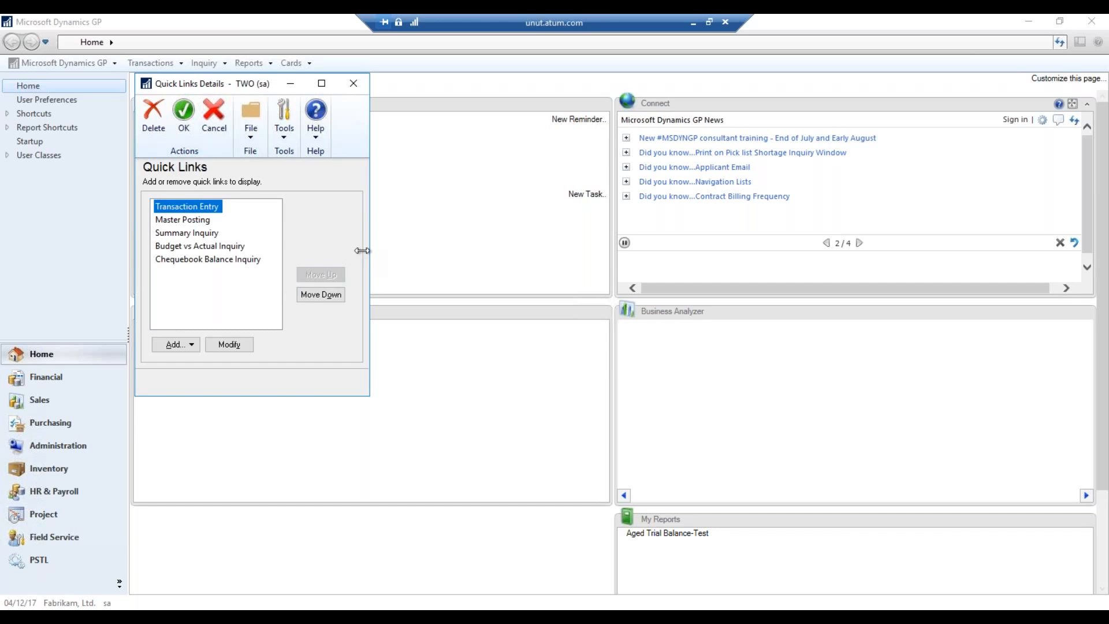
pyautogui.click(184, 111)
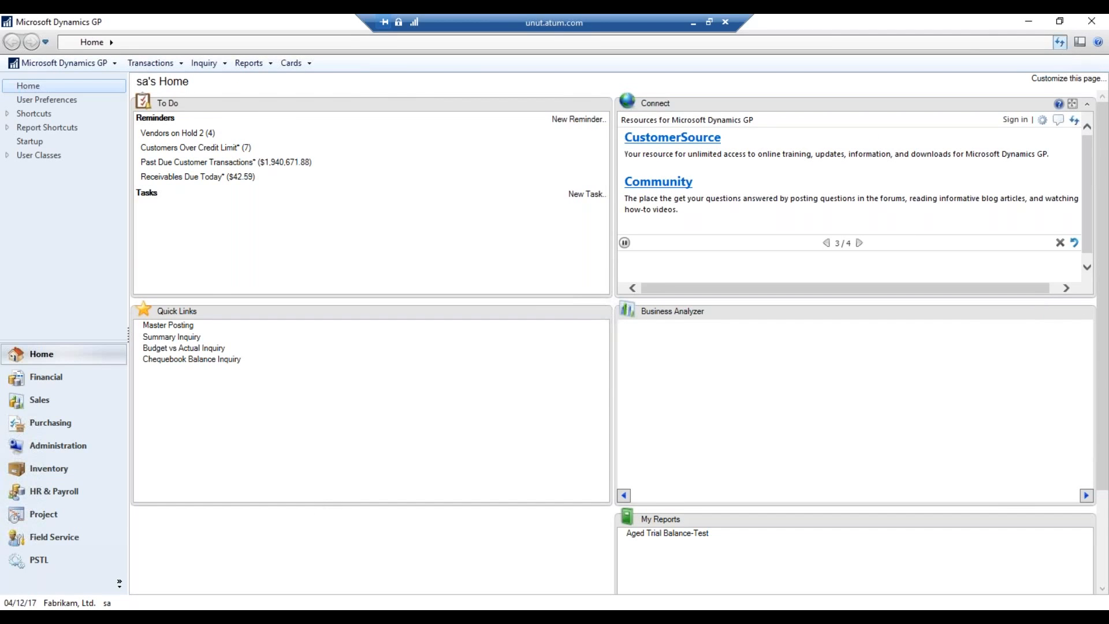
pyautogui.click(1060, 42)
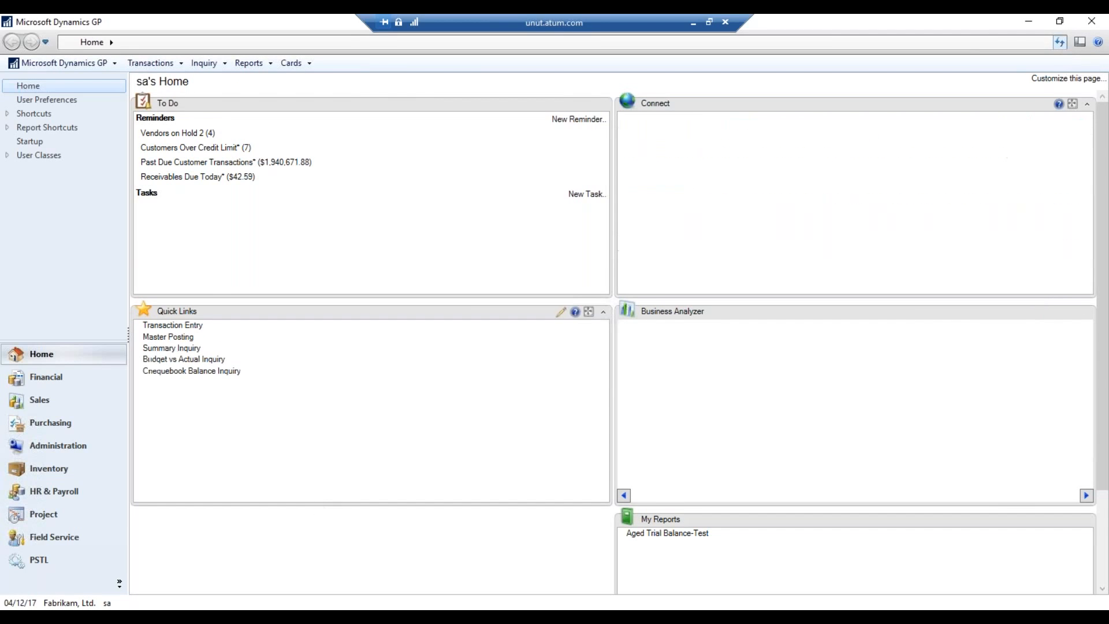
# Launch Payables Transaction Entry from the Transaction Entry quick link and move to the Description field
pyautogui.click(194, 326)
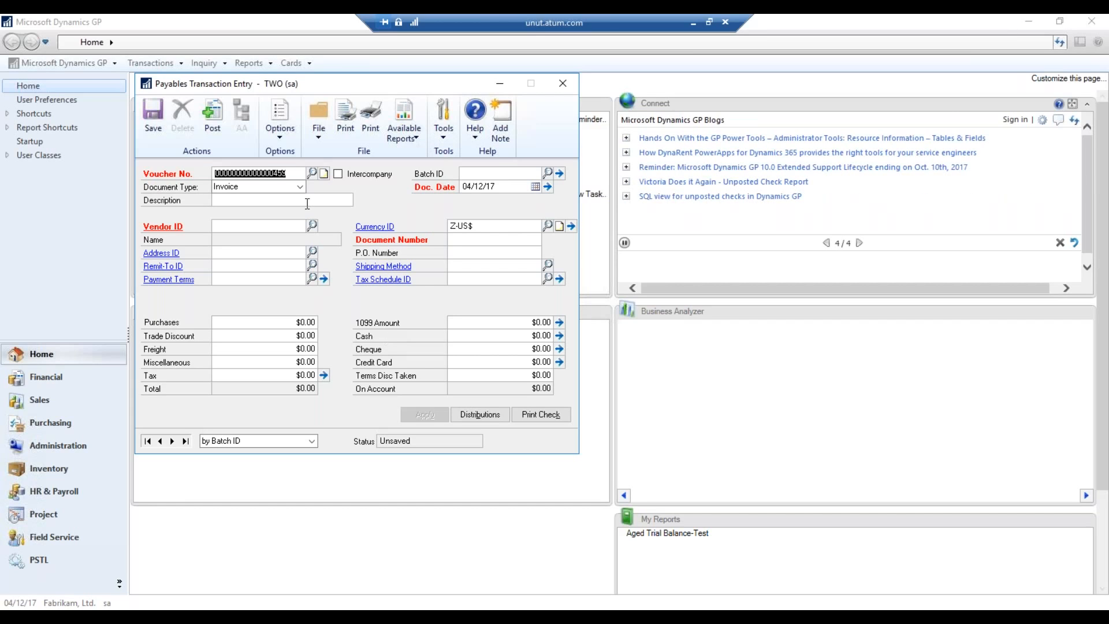
pyautogui.press('Tab')
pyautogui.press('Tab')
pyautogui.press('Tab')
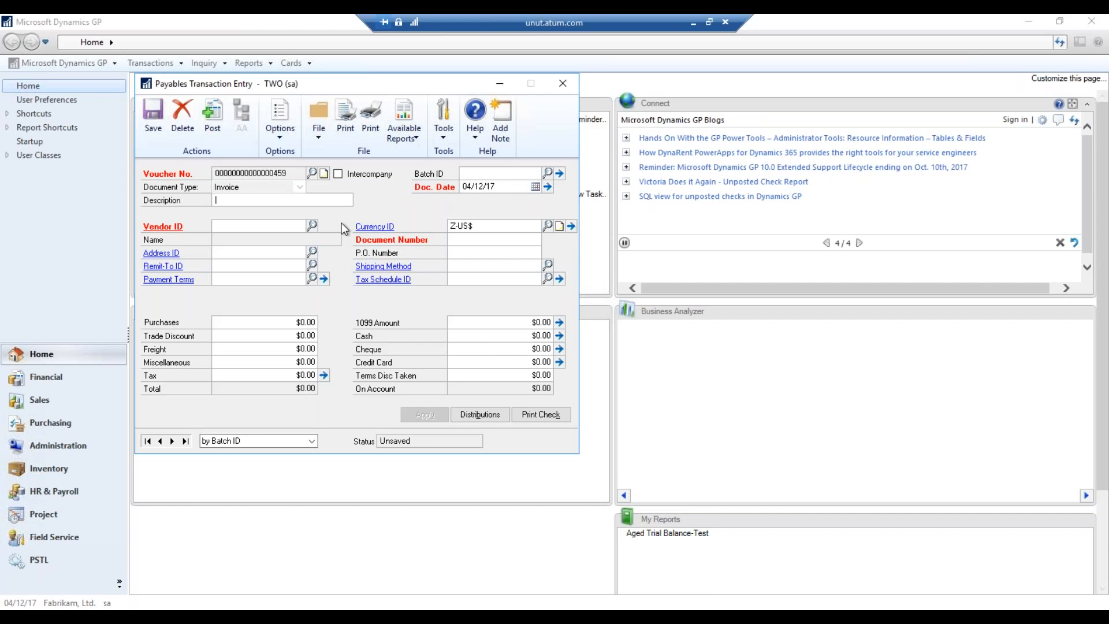
# Enter the invoice description 'Test' and leave the batch ID empty
pyautogui.write('Test')
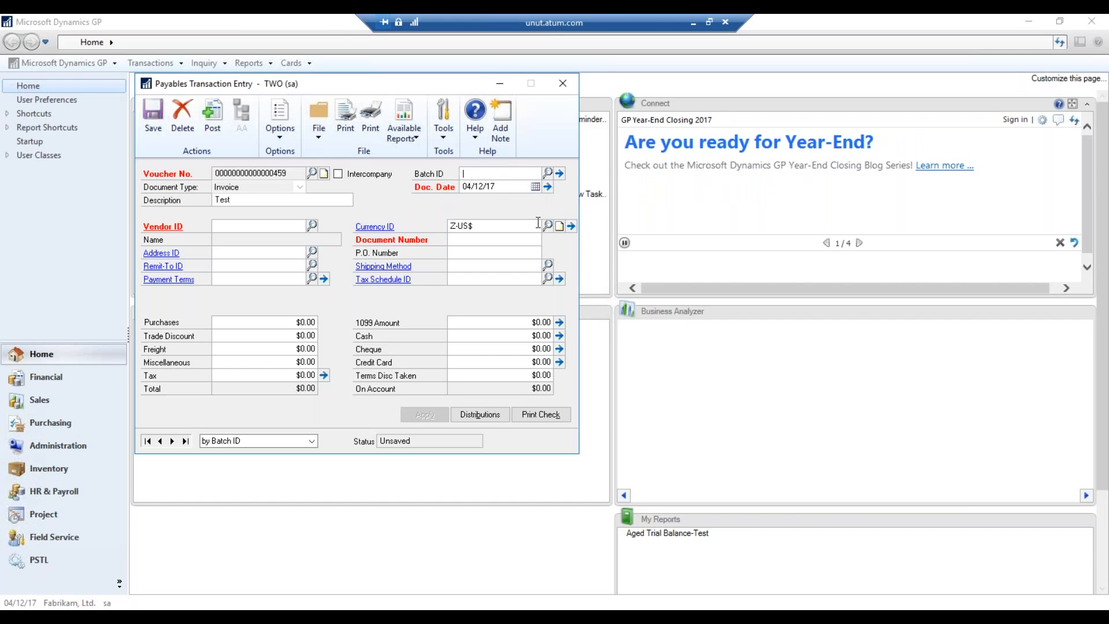
pyautogui.hotkey('ctrl', 'l')
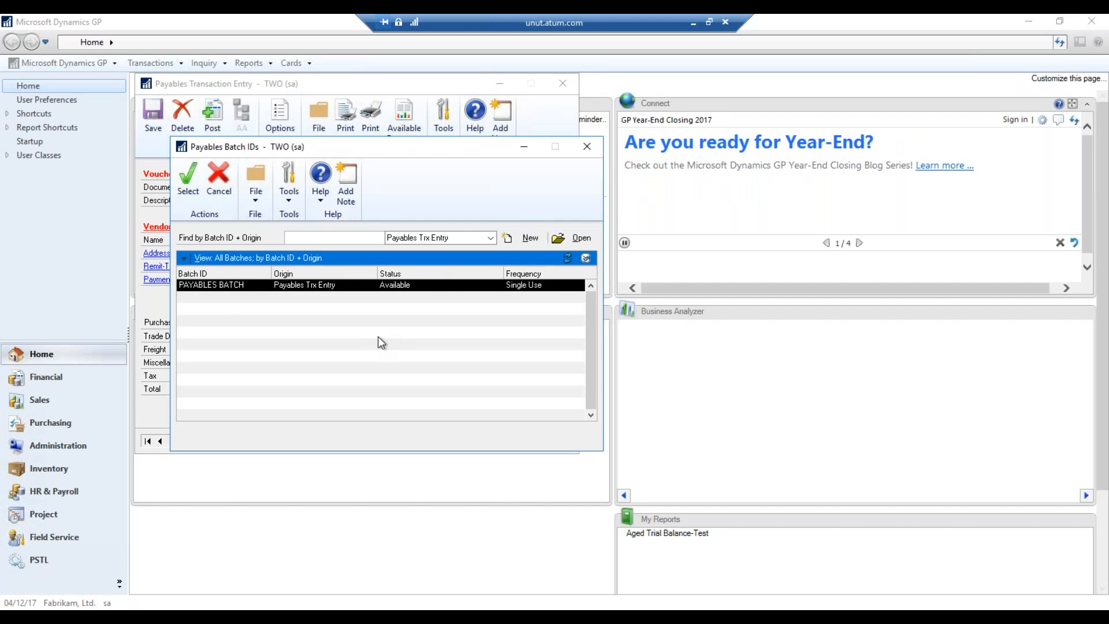
pyautogui.click(586, 147)
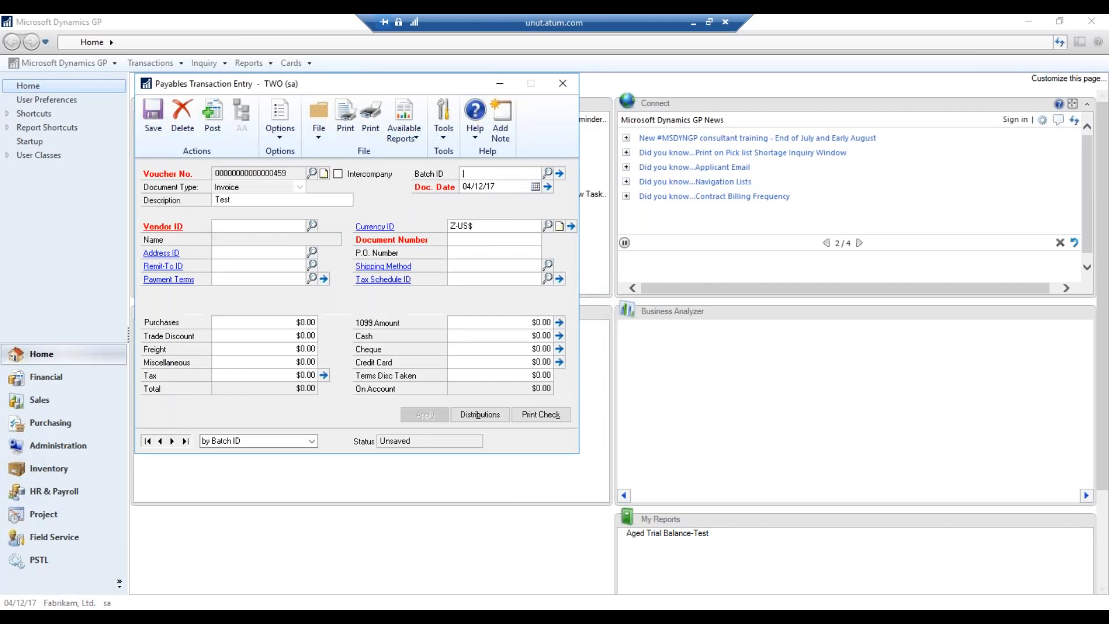
pyautogui.press('Tab')
pyautogui.press('Tab')
# Select vendor Vista Travel (VISTATRA0001), commit currency Z-C$, and cancel the exchange-rate prompt
pyautogui.click(312, 225)
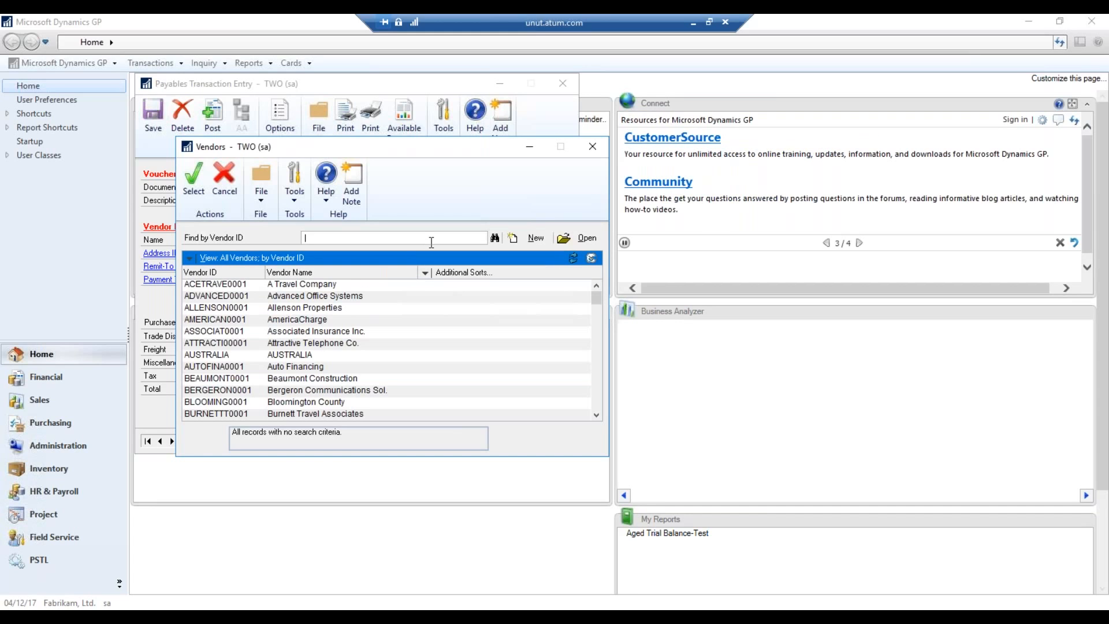
pyautogui.write('visa')
pyautogui.press('Return')
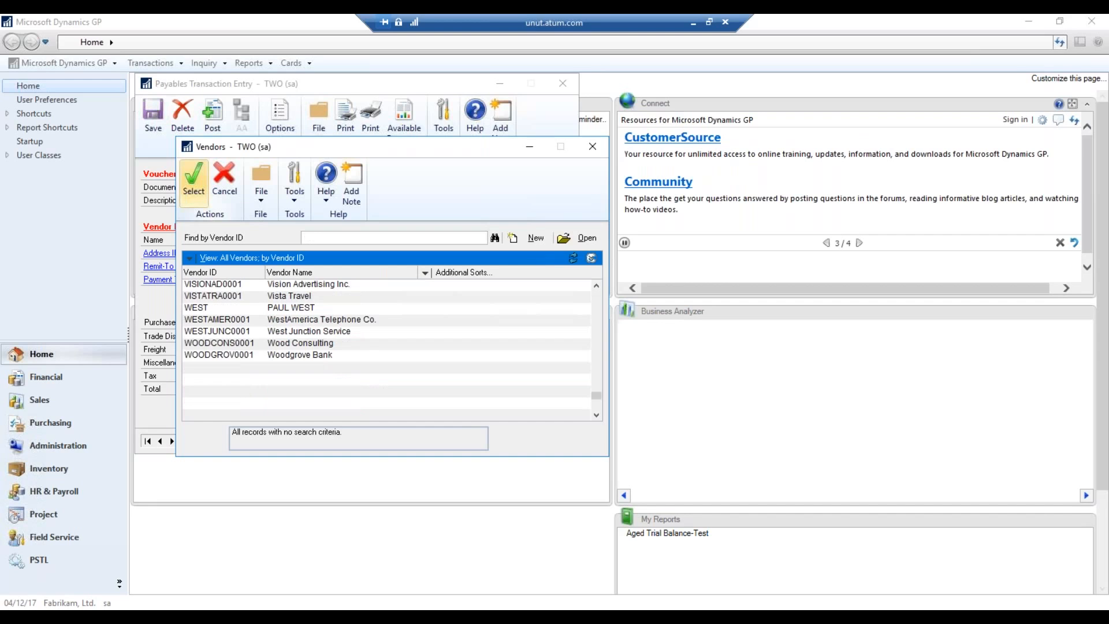
pyautogui.click(302, 297)
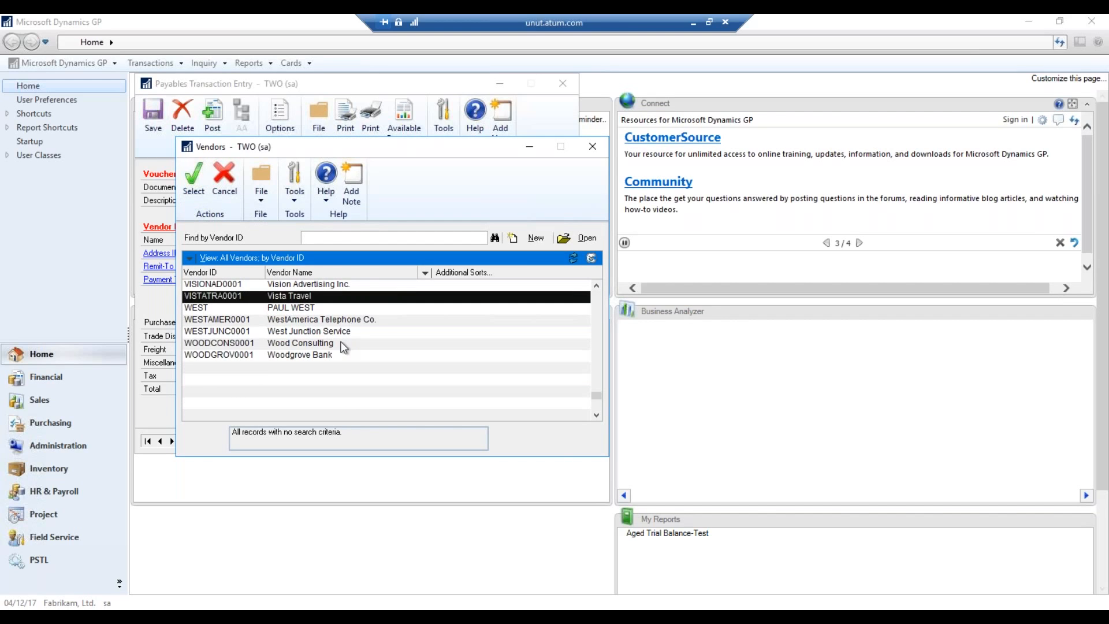
pyautogui.click(202, 207)
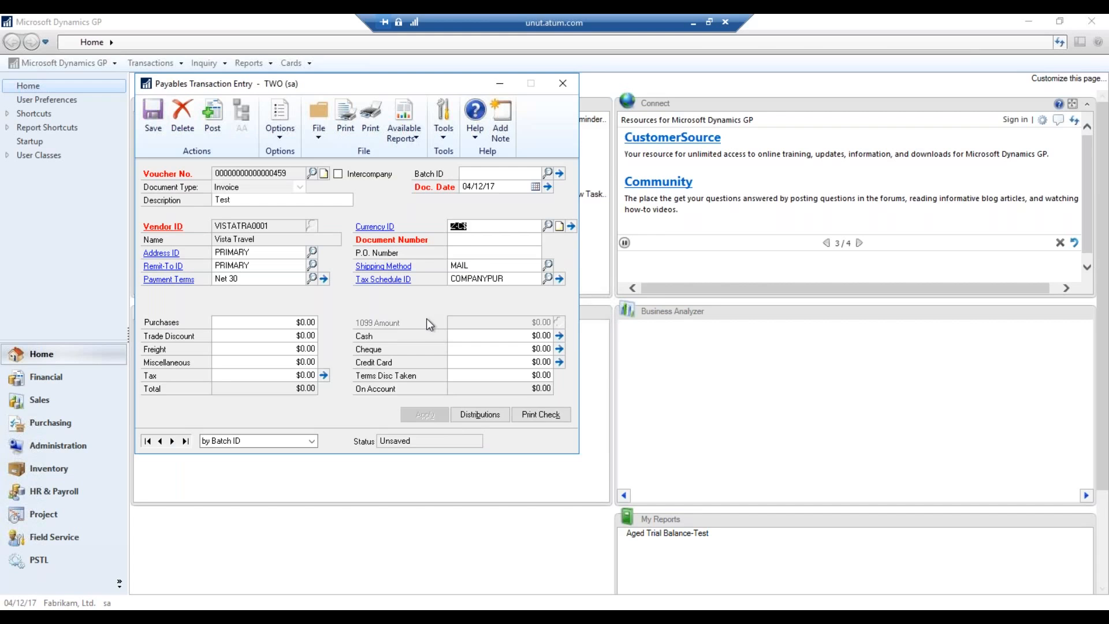
pyautogui.press('Tab')
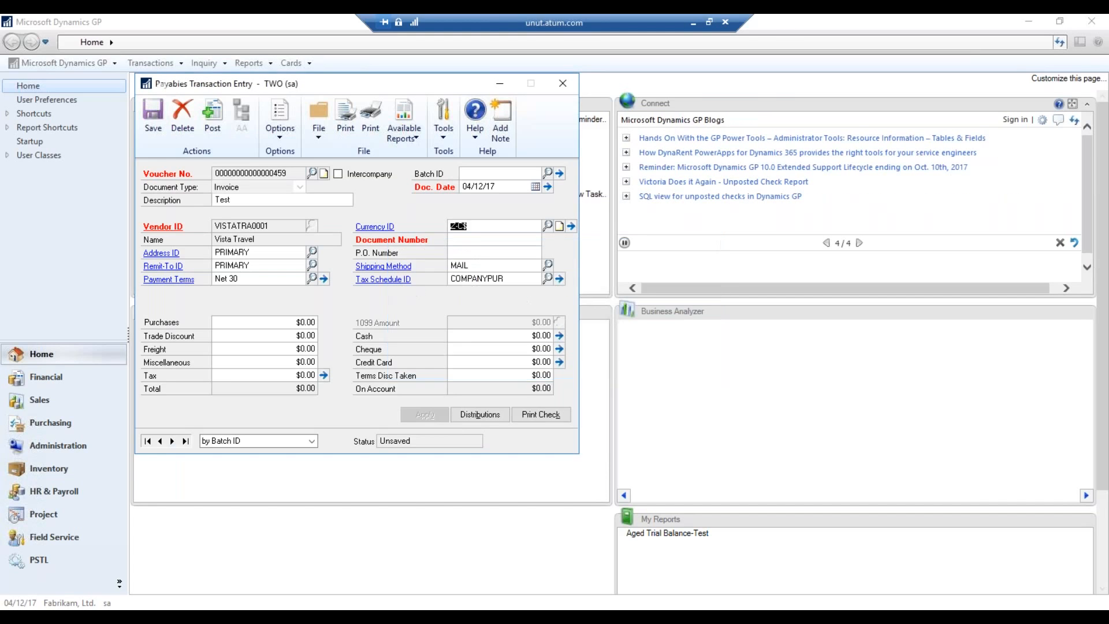
pyautogui.click(478, 239)
pyautogui.click(594, 357)
pyautogui.hotkey('ctrl', 'd')
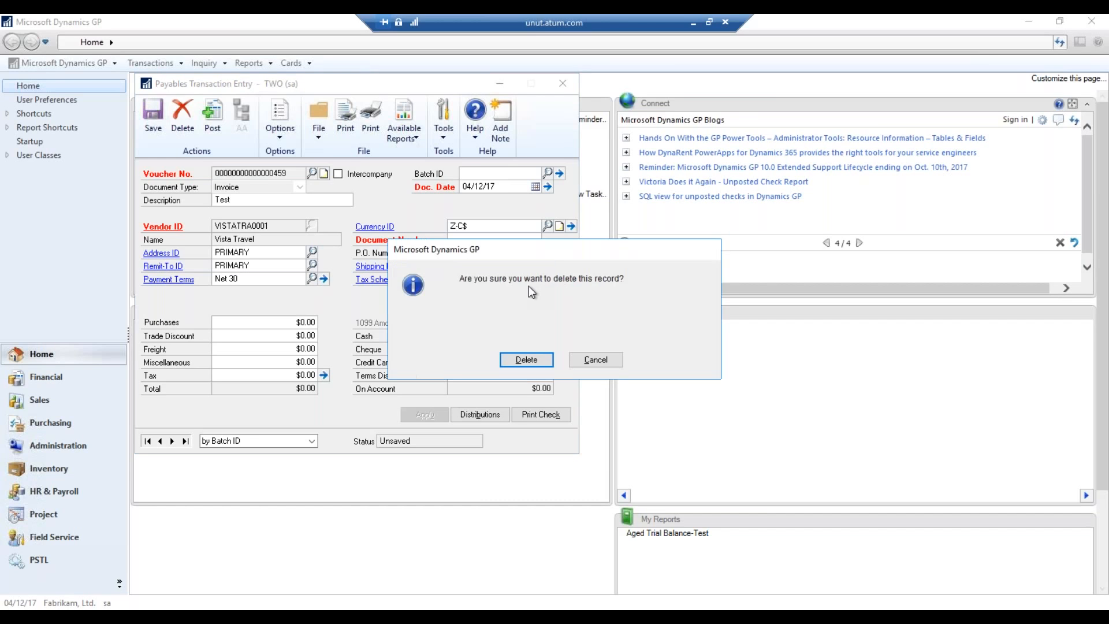
# Delete the unsaved Vista Travel invoice, close Payables Transaction Entry, and go to the Financial page
pyautogui.click(526, 359)
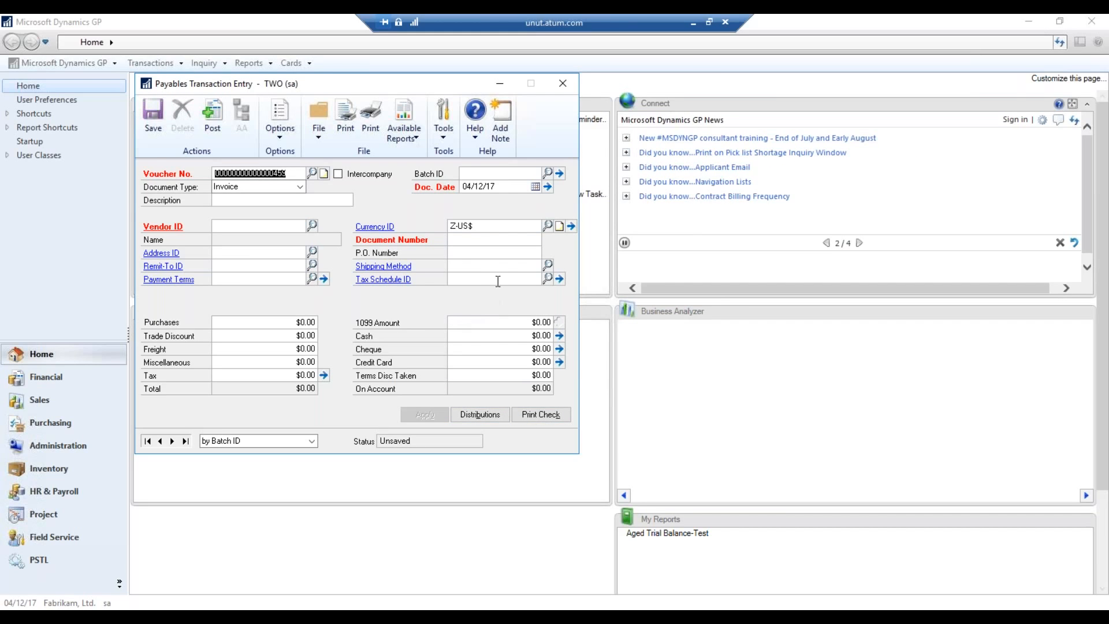
pyautogui.click(562, 83)
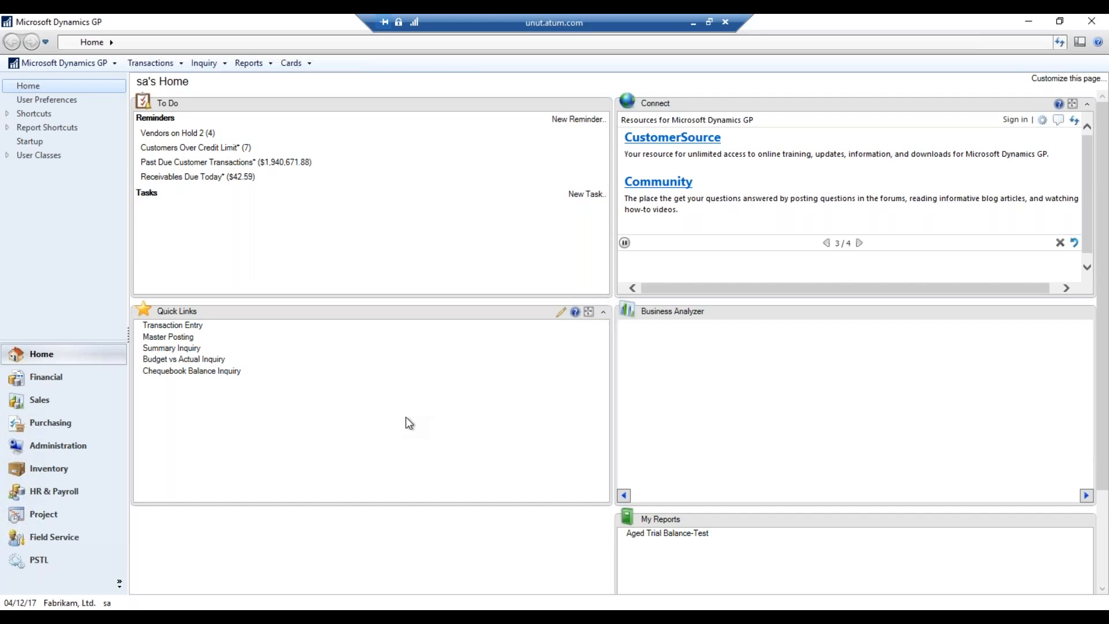
pyautogui.click(72, 382)
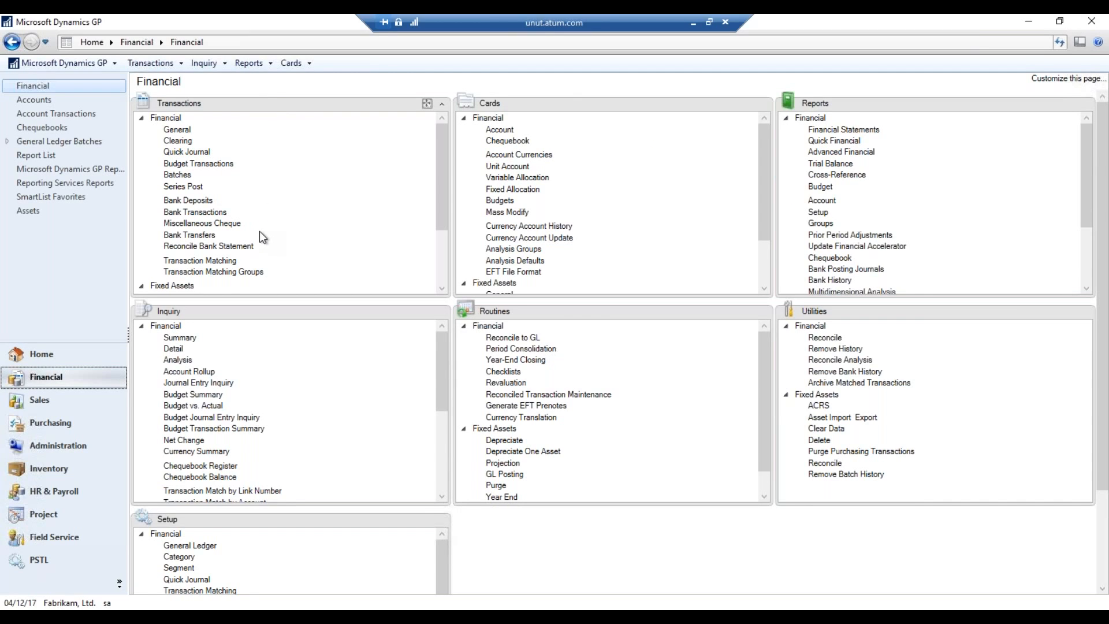
# Begin General journal entry 3,452 with reference 'Copying and Pasting' and move to the distribution grid
pyautogui.click(176, 131)
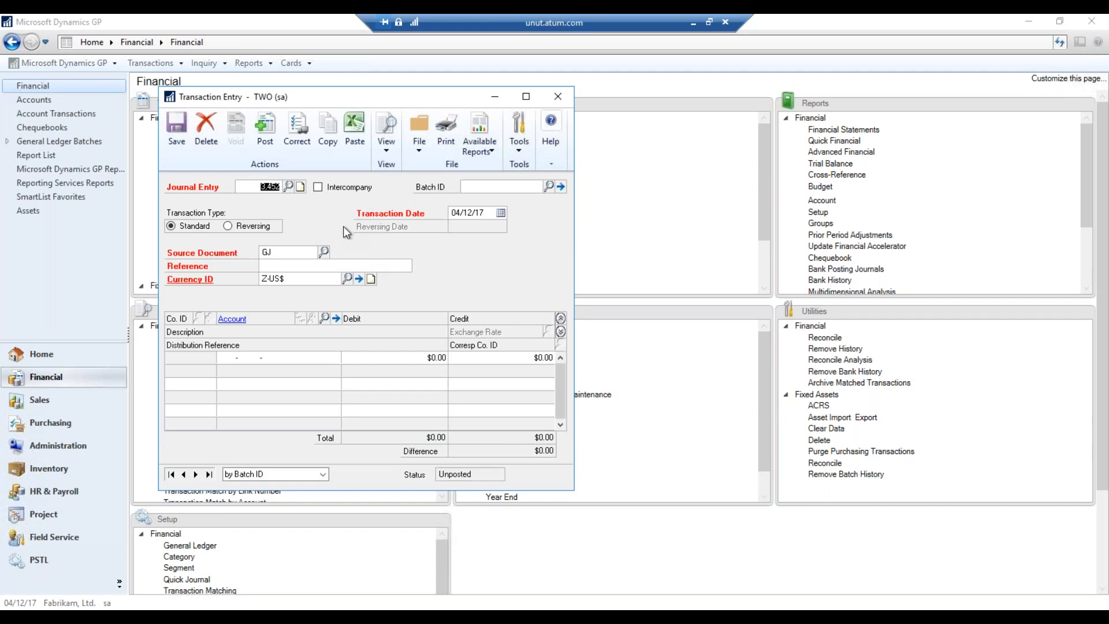
pyautogui.click(305, 267)
pyautogui.write('Copying and Pasting')
pyautogui.press('Tab')
pyautogui.click(691, 22)
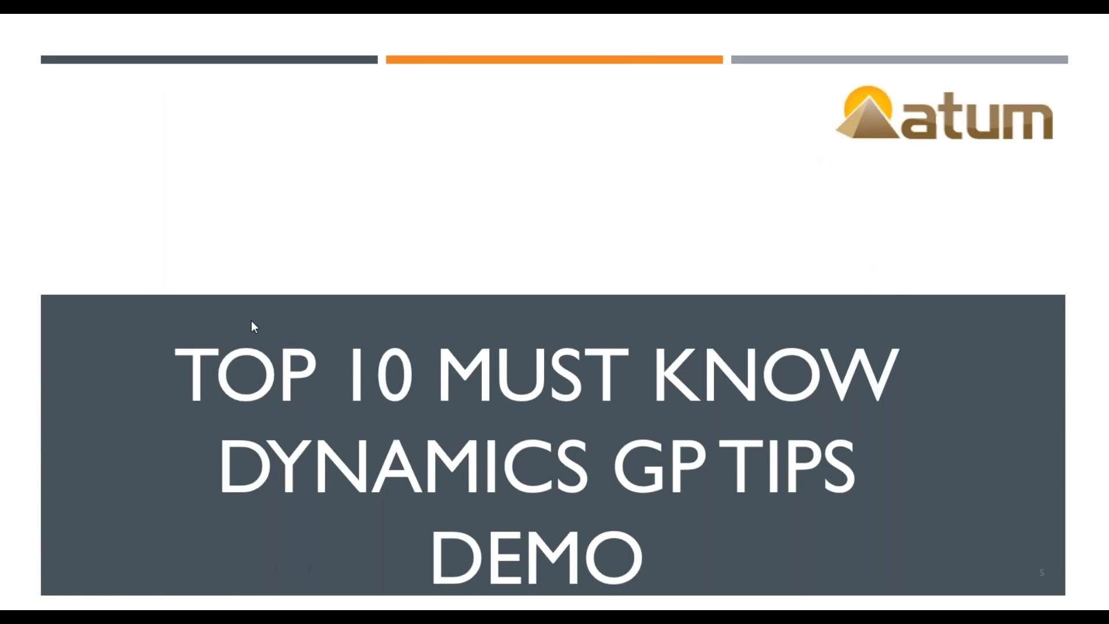
# In the Excel workbook, select distribution lines A2:D3 on the Sample sheet and copy them
pyautogui.hotkey('alt', 'Tab')
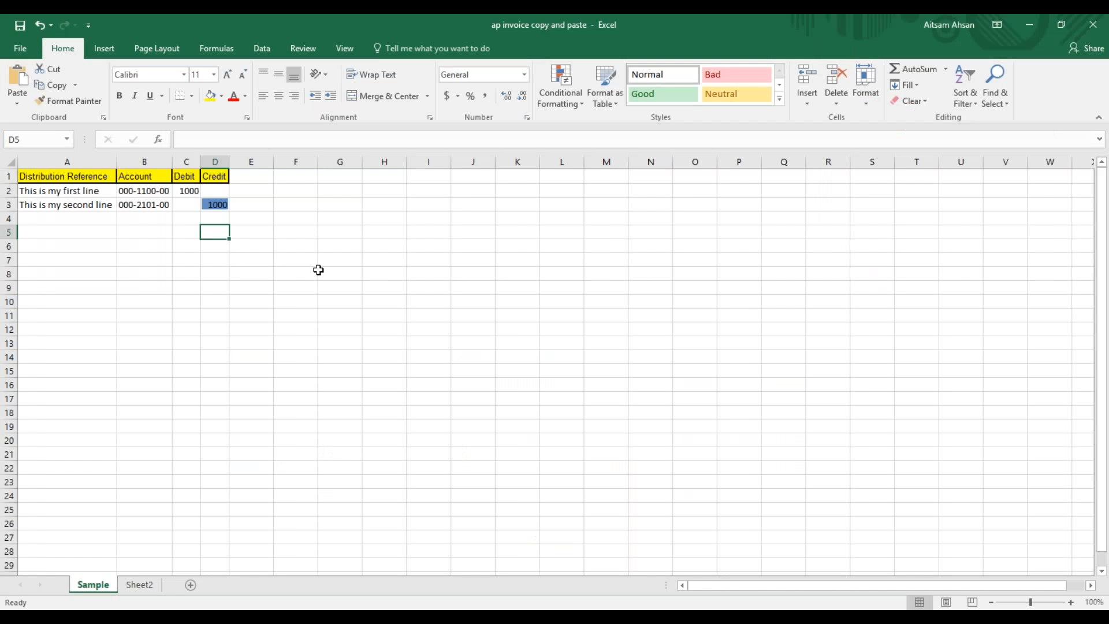
pyautogui.press('Up')
pyautogui.press('Up')
pyautogui.press('Up')
pyautogui.press('Up')
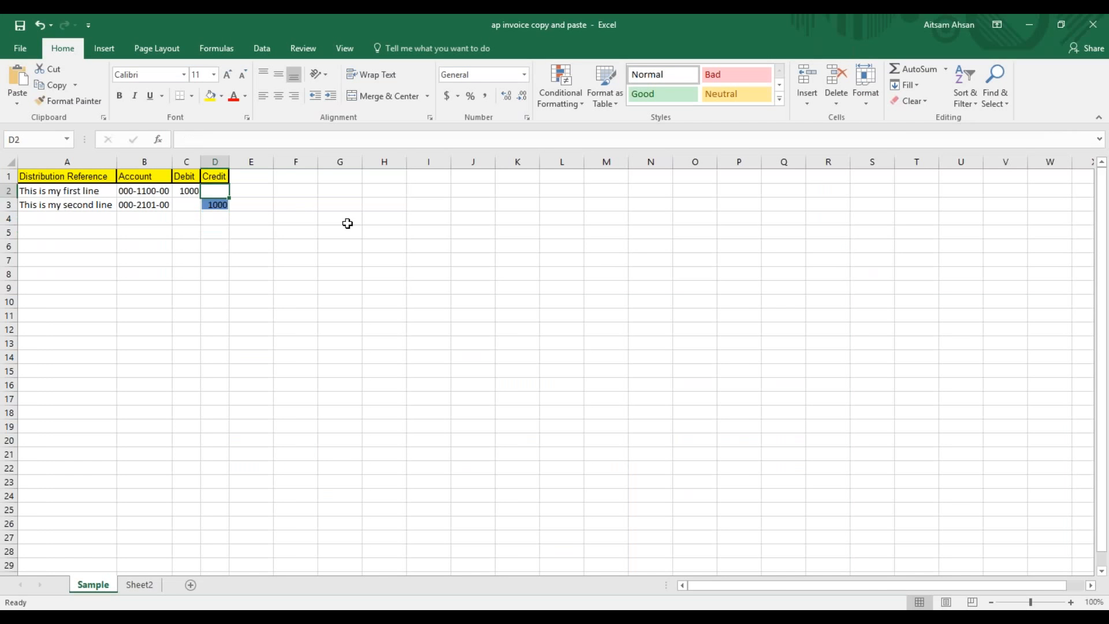
pyautogui.press('Down')
pyautogui.press('Home')
pyautogui.hotkey('shift', 'Right')
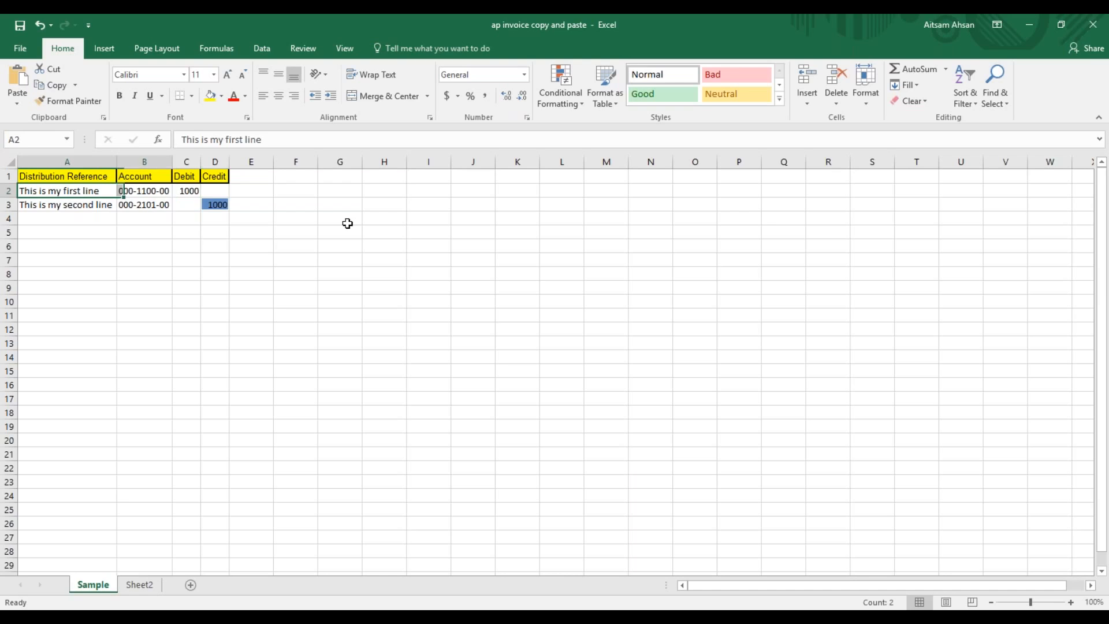
pyautogui.hotkey('shift', 'Right')
pyautogui.hotkey('shift', 'Down')
pyautogui.hotkey('shift', 'Right')
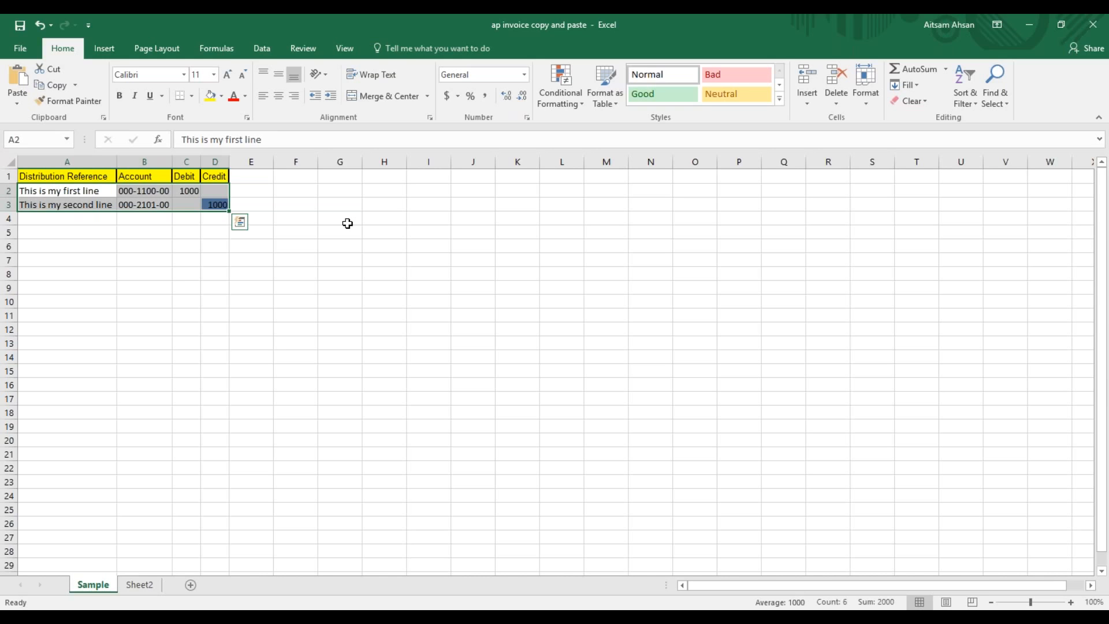
pyautogui.hotkey('ctrl', 'c')
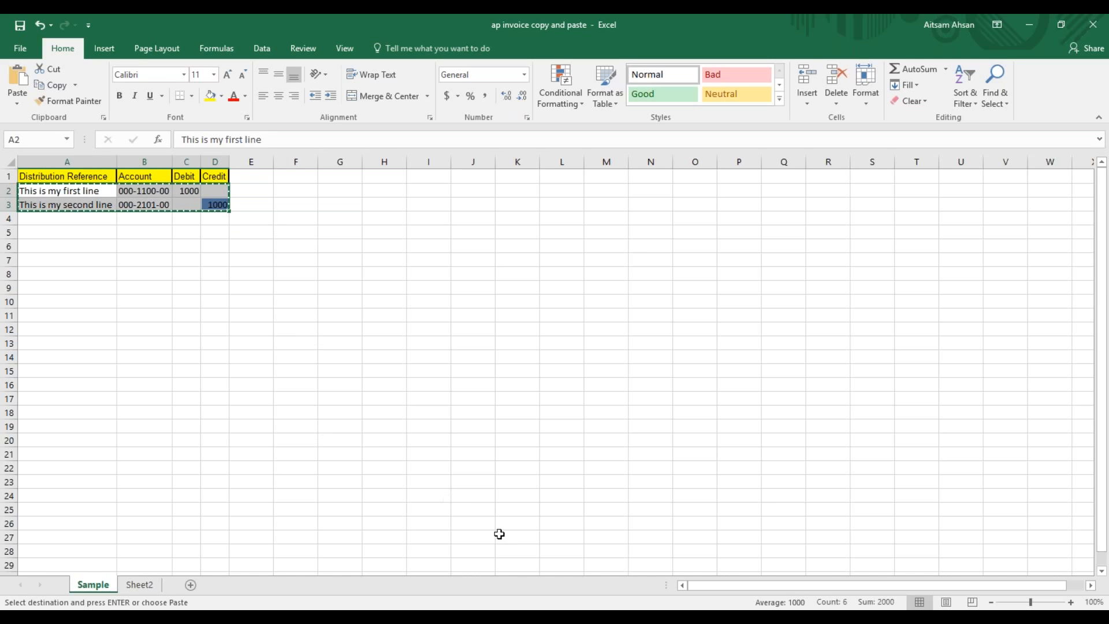
# Paste the $1,000 debit and credit lines into journal 3,452's grid and save the entry
pyautogui.hotkey('alt', 'Tab')
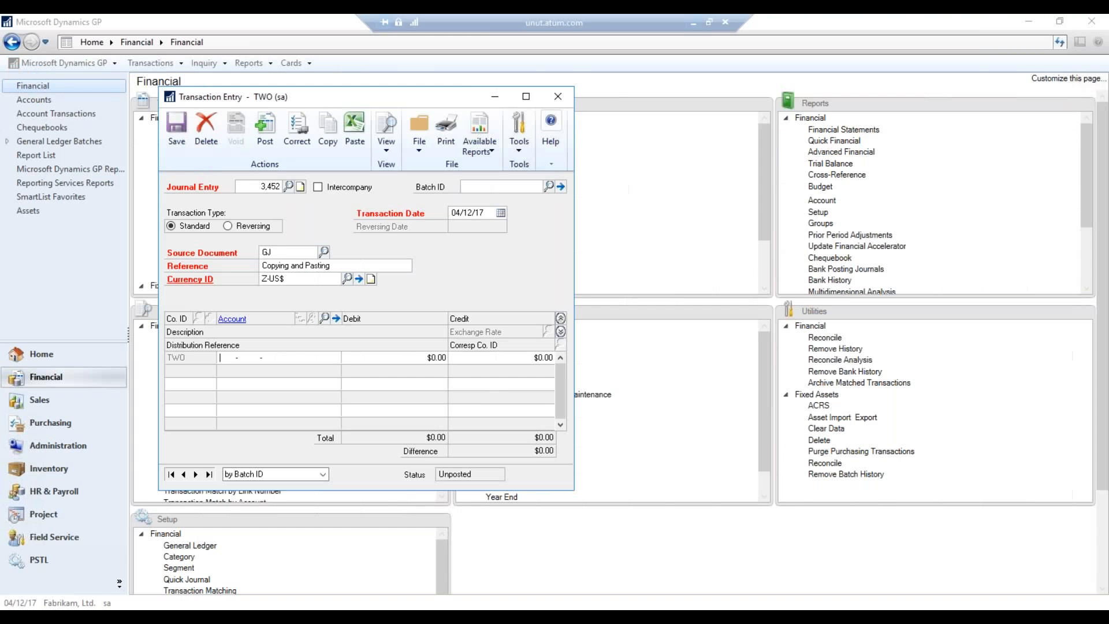
pyautogui.click(223, 357)
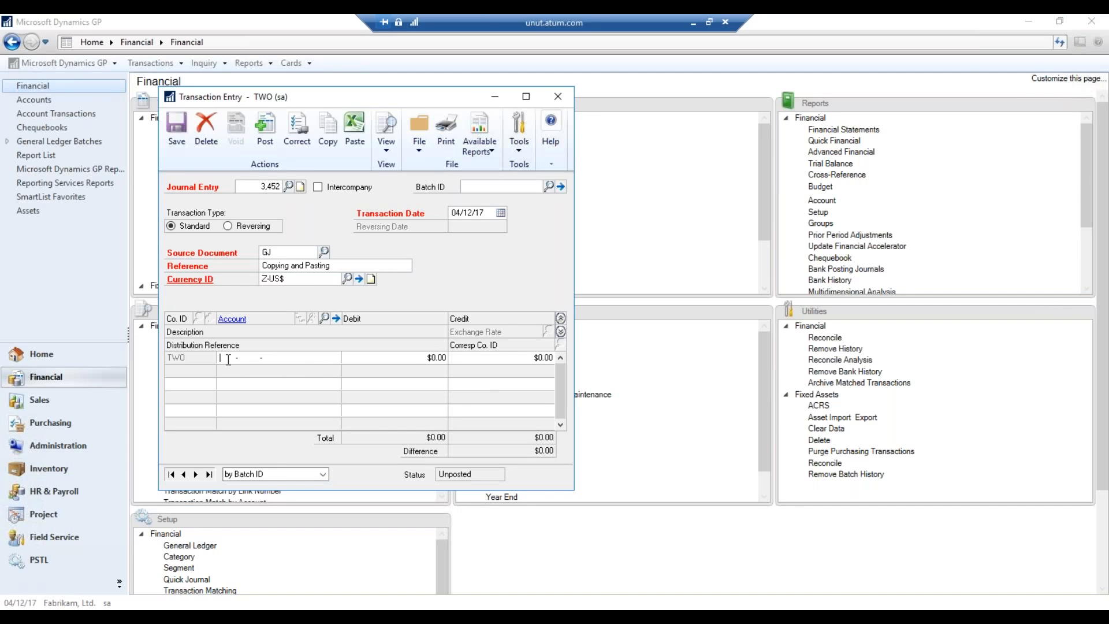
pyautogui.click(359, 145)
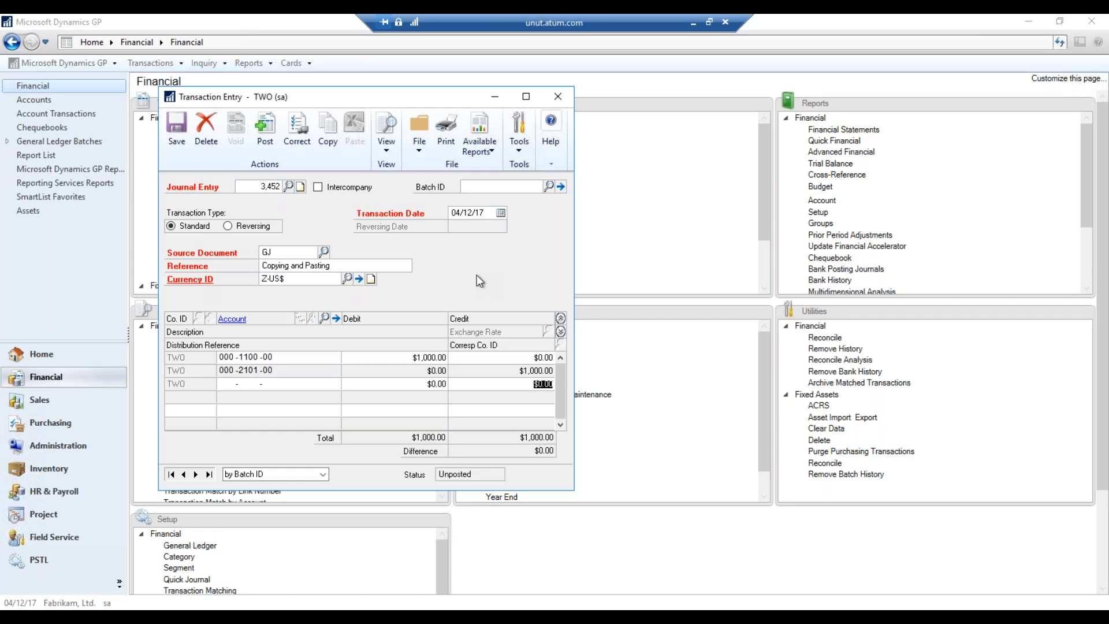
pyautogui.hotkey('ctrl', 's')
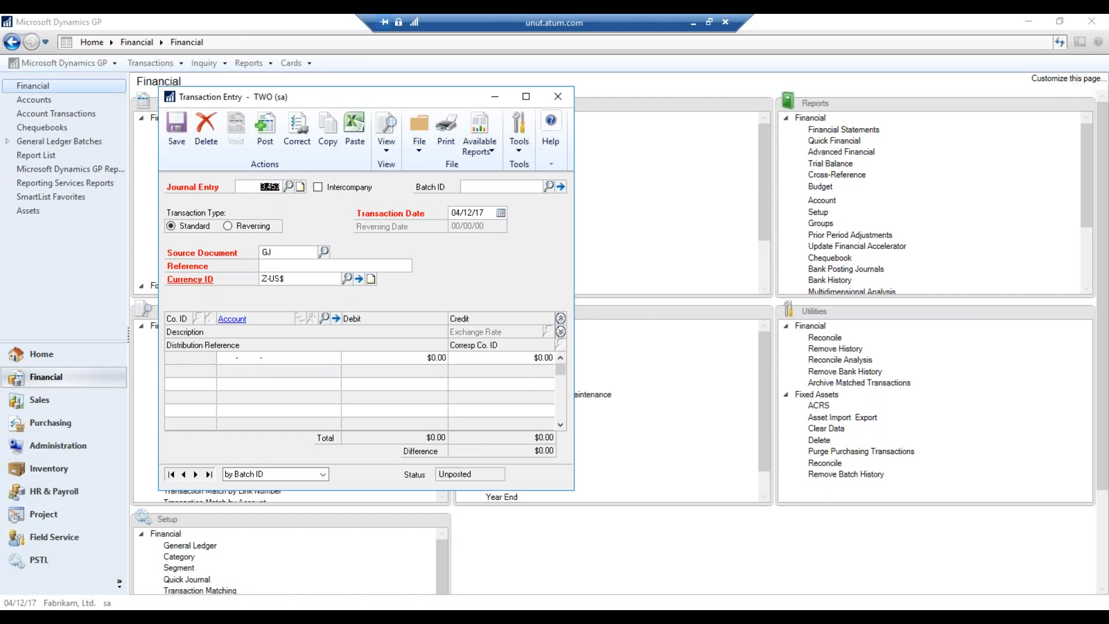
pyautogui.click(557, 97)
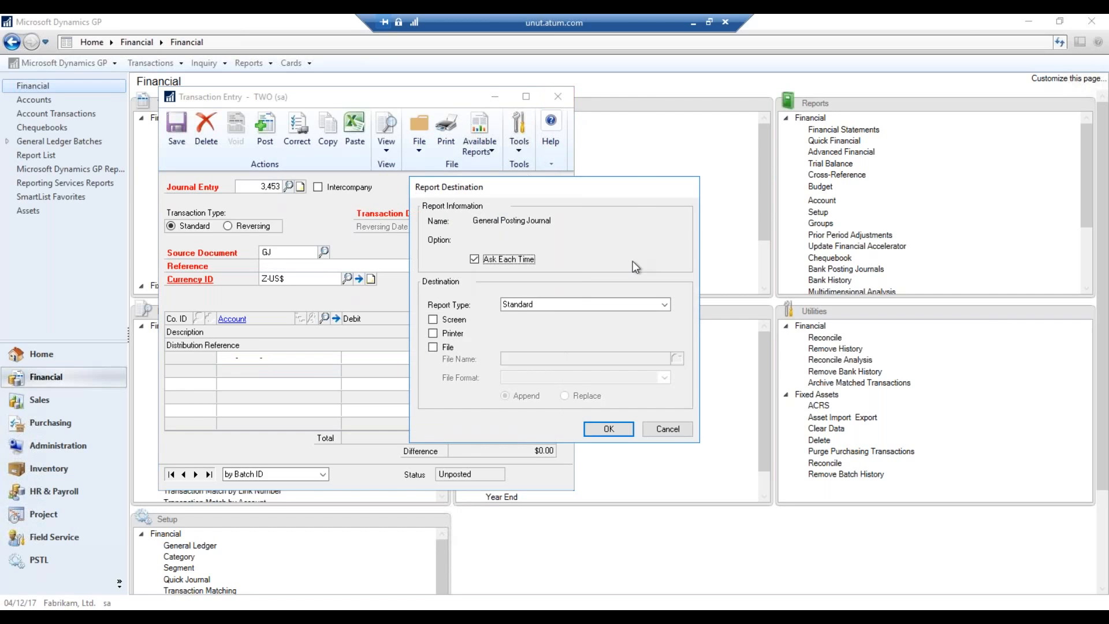
# Cancel the Report Destination dialog so no posting journal is printed
pyautogui.click(664, 430)
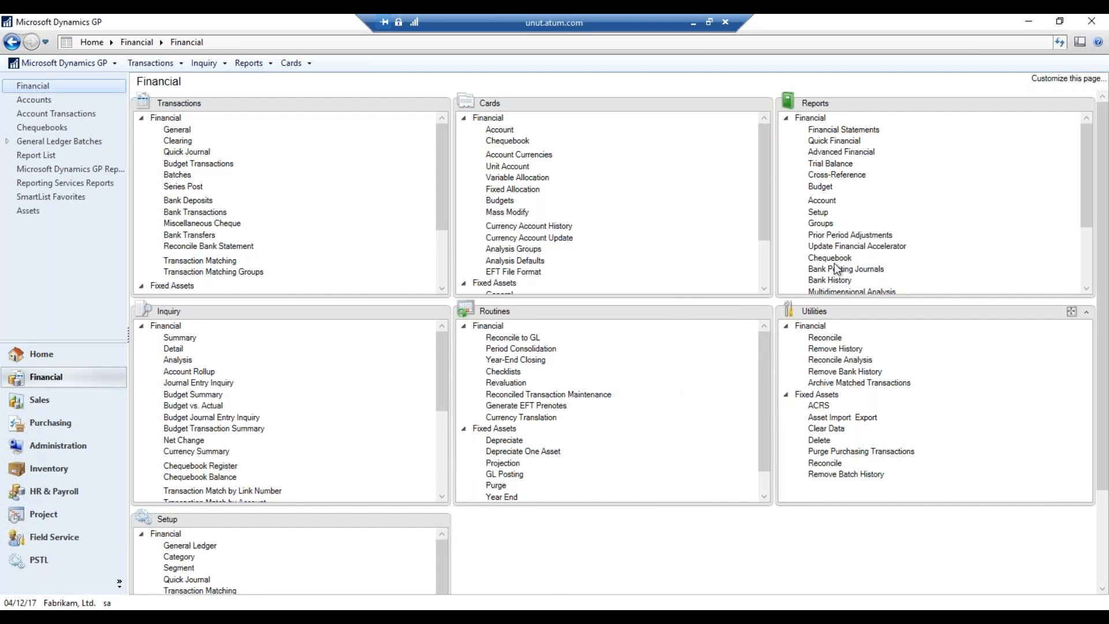
# Create trial balance option AA - 0318 covering posting accounts for the current year
pyautogui.click(831, 165)
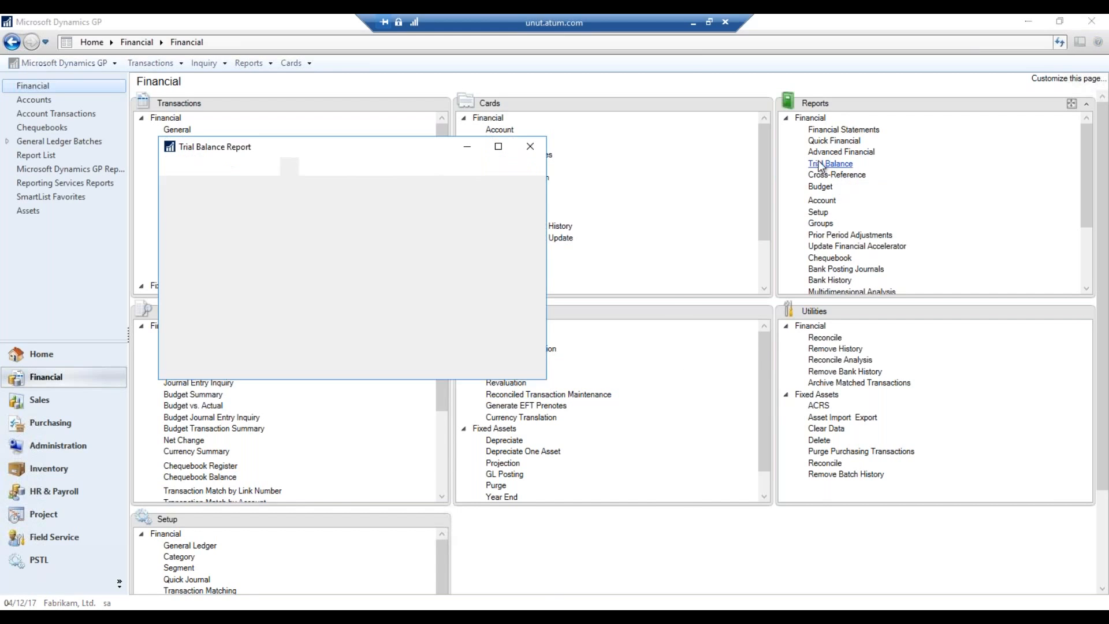
pyautogui.click(193, 292)
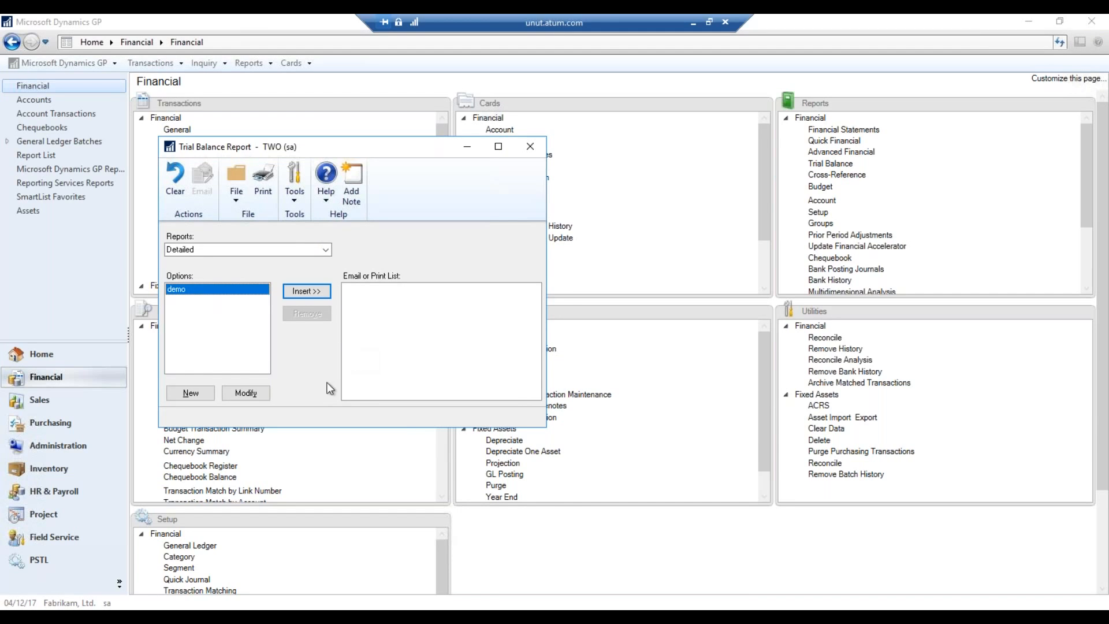
pyautogui.click(191, 393)
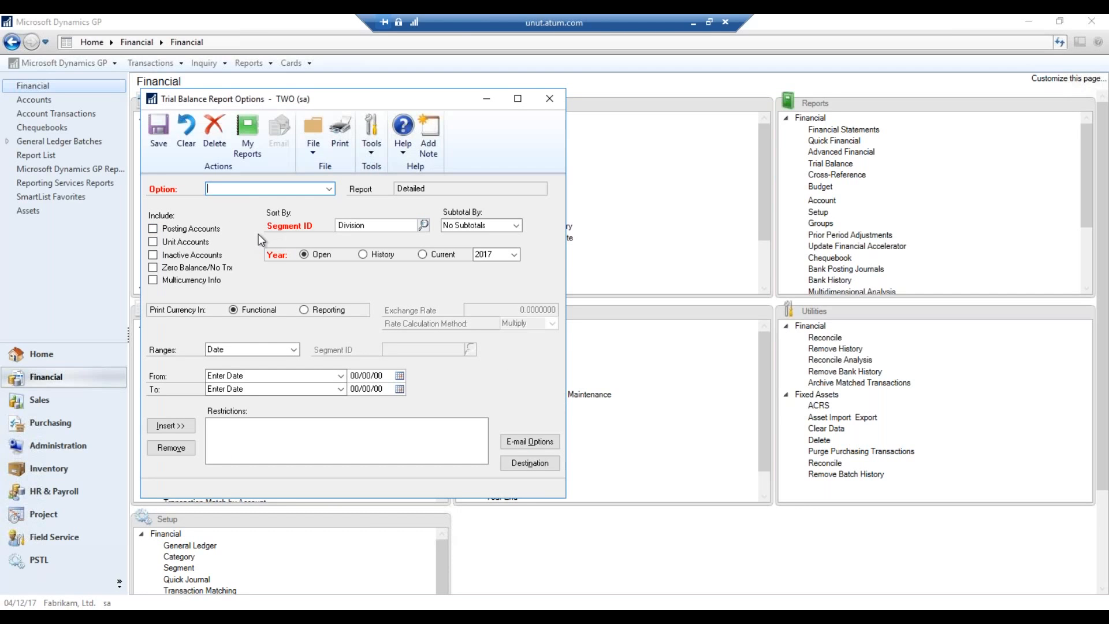
pyautogui.write('AA - 0318')
pyautogui.click(201, 228)
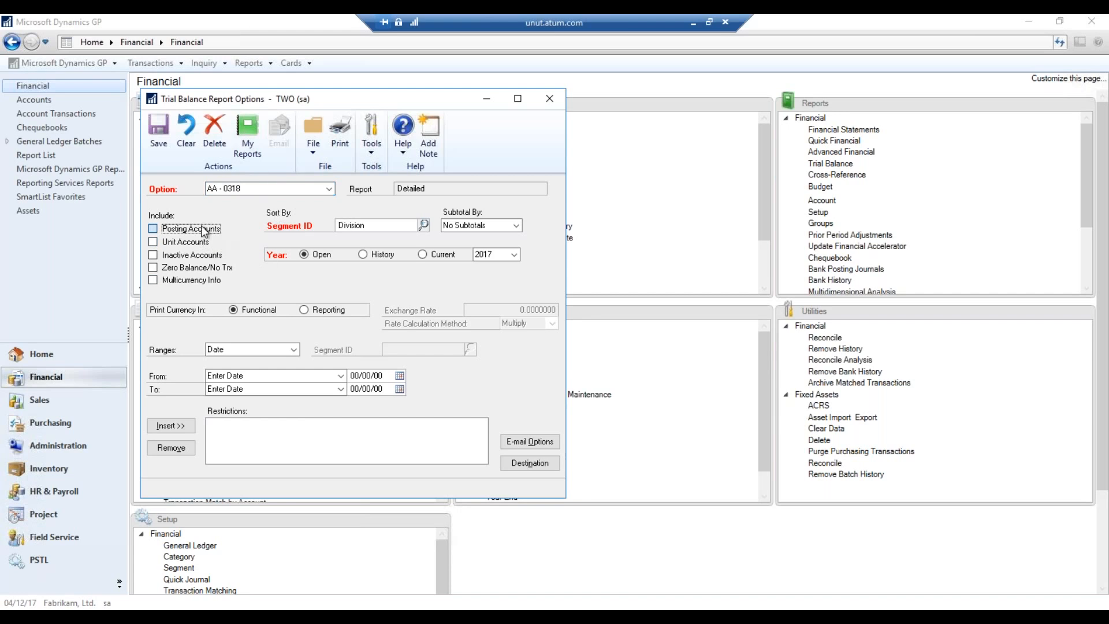
pyautogui.click(432, 256)
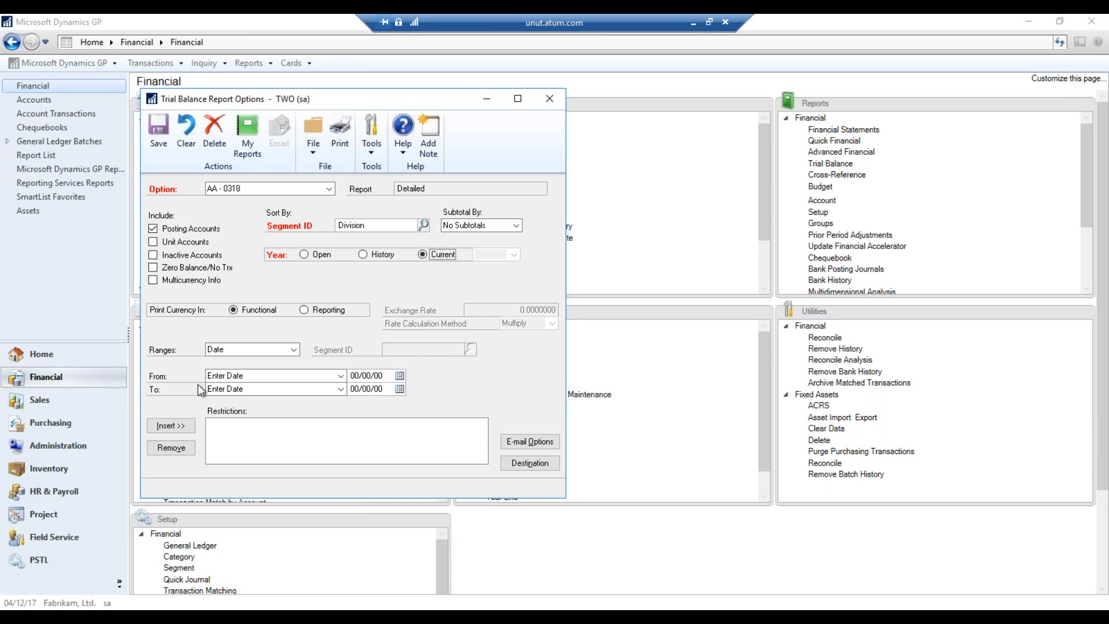
# Restrict the option from Beginning of Month to Current Date and save it
pyautogui.click(340, 375)
pyautogui.moveTo(341, 421); pyautogui.dragTo(341, 436)
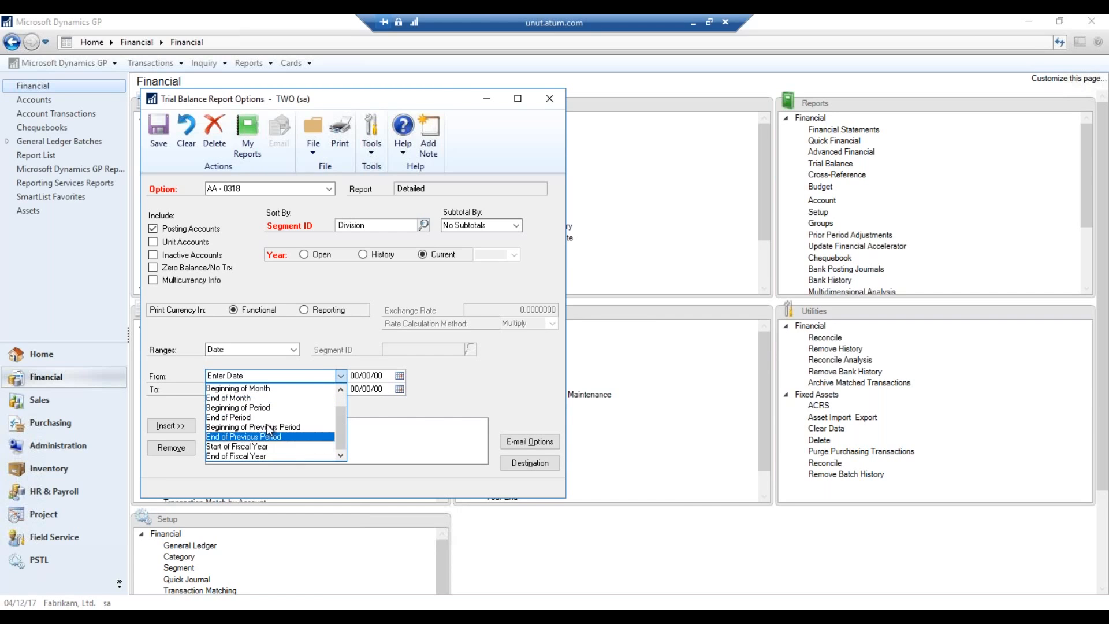
pyautogui.click(272, 388)
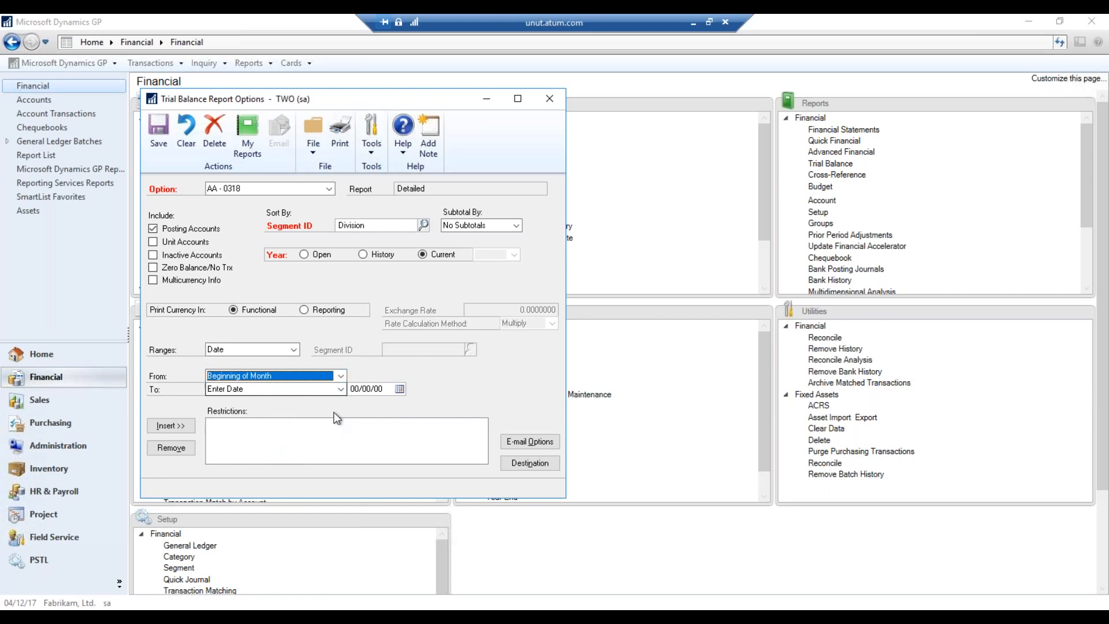
pyautogui.click(337, 390)
pyautogui.click(289, 410)
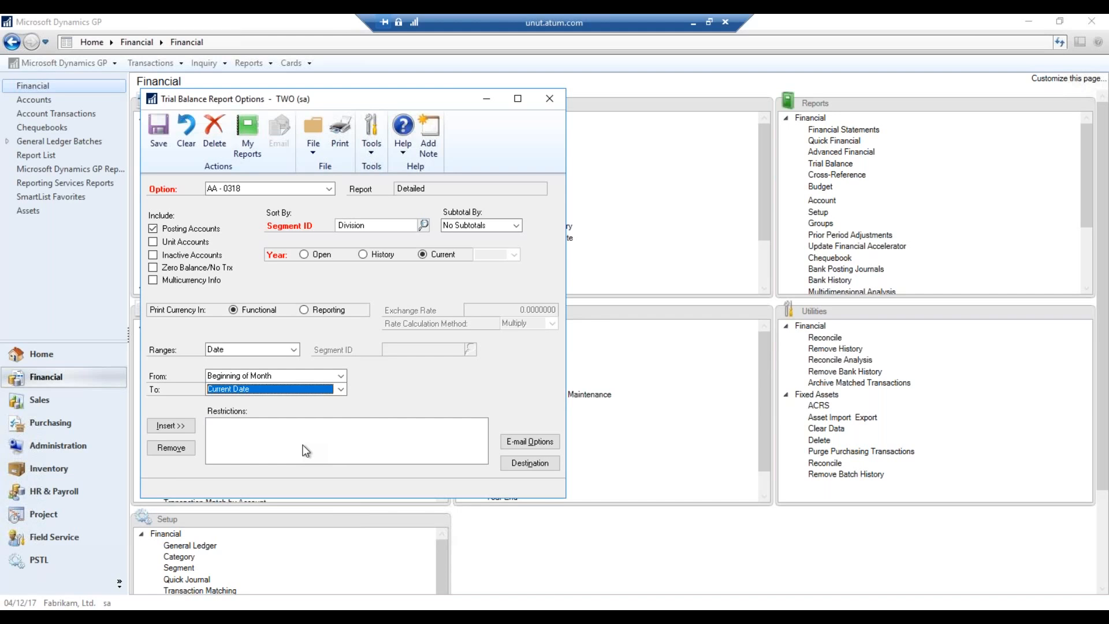
pyautogui.click(170, 426)
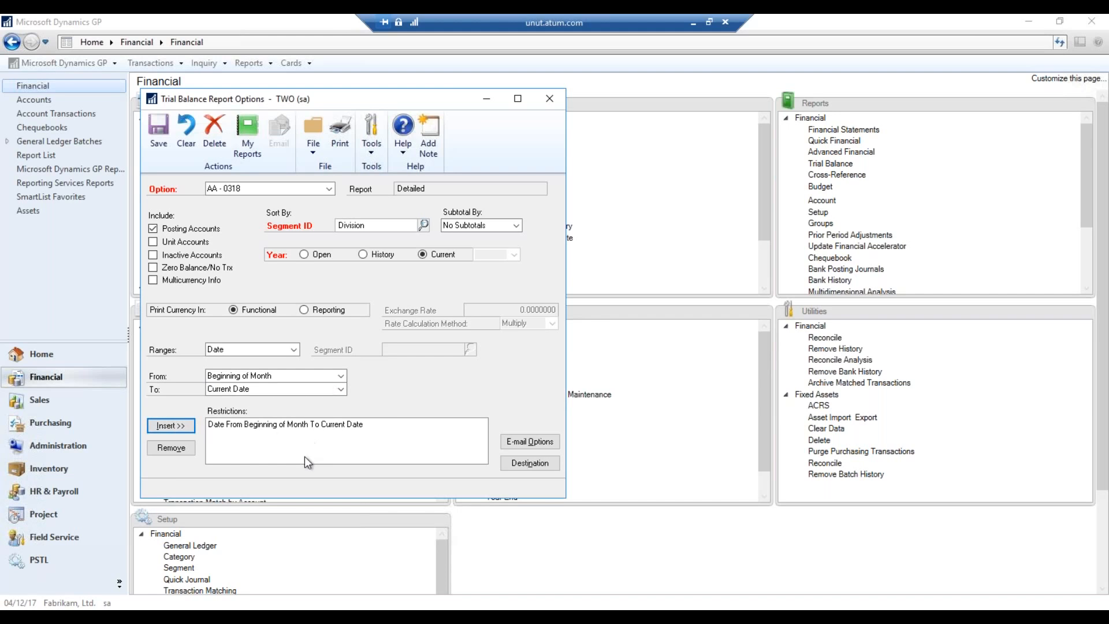
pyautogui.click(158, 144)
pyautogui.click(549, 102)
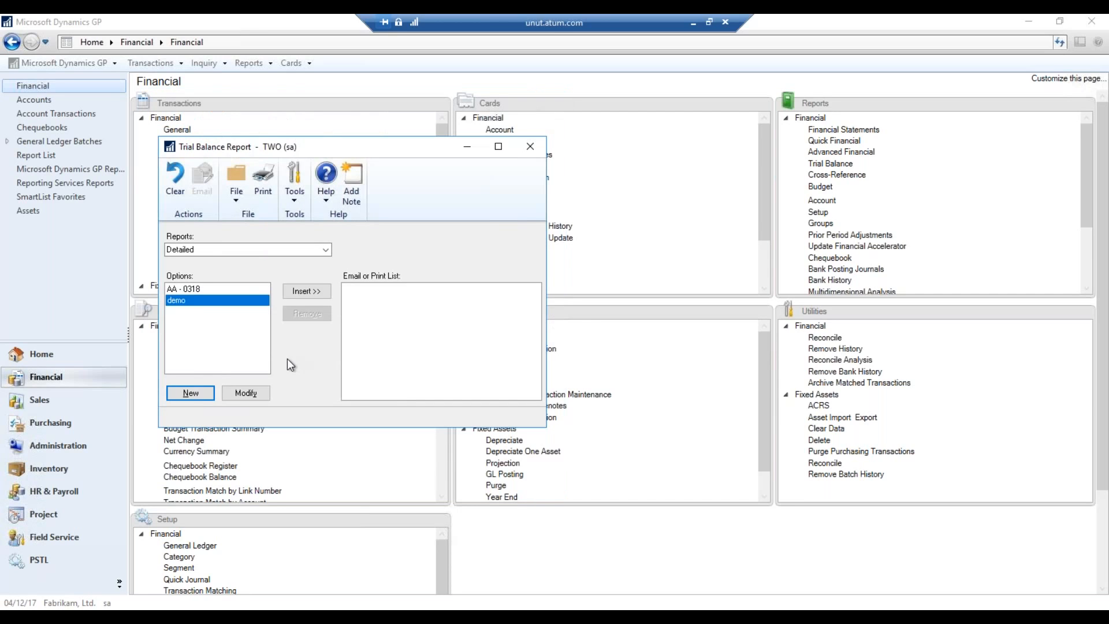
# Add the AA - 0318 option to My Reports as Detailed-AA - 0318 and close the report windows
pyautogui.click(216, 290)
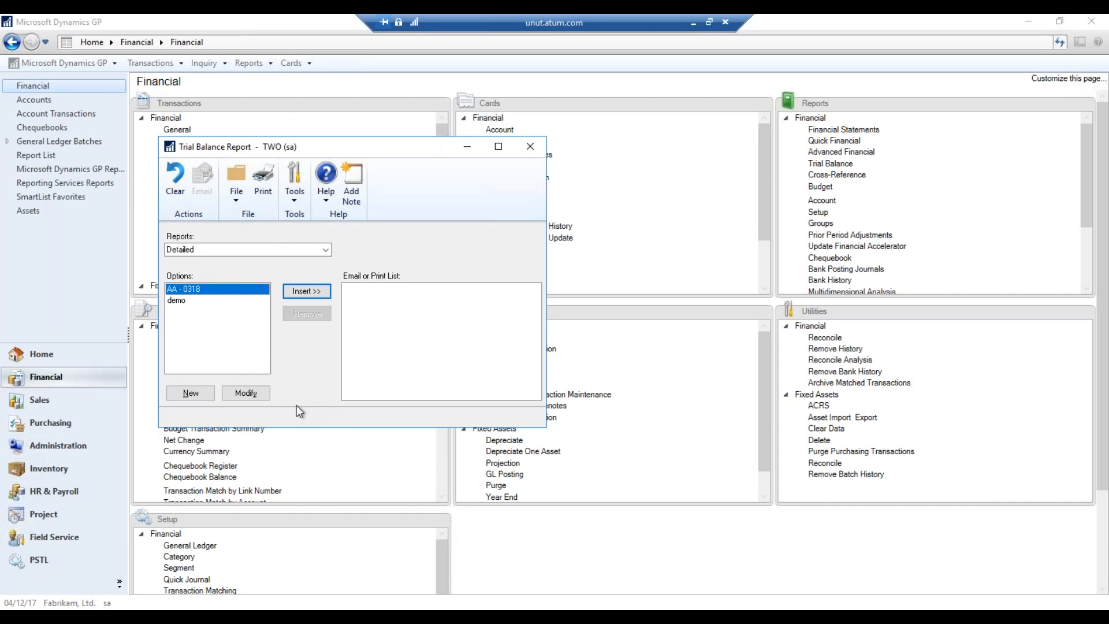
pyautogui.click(246, 393)
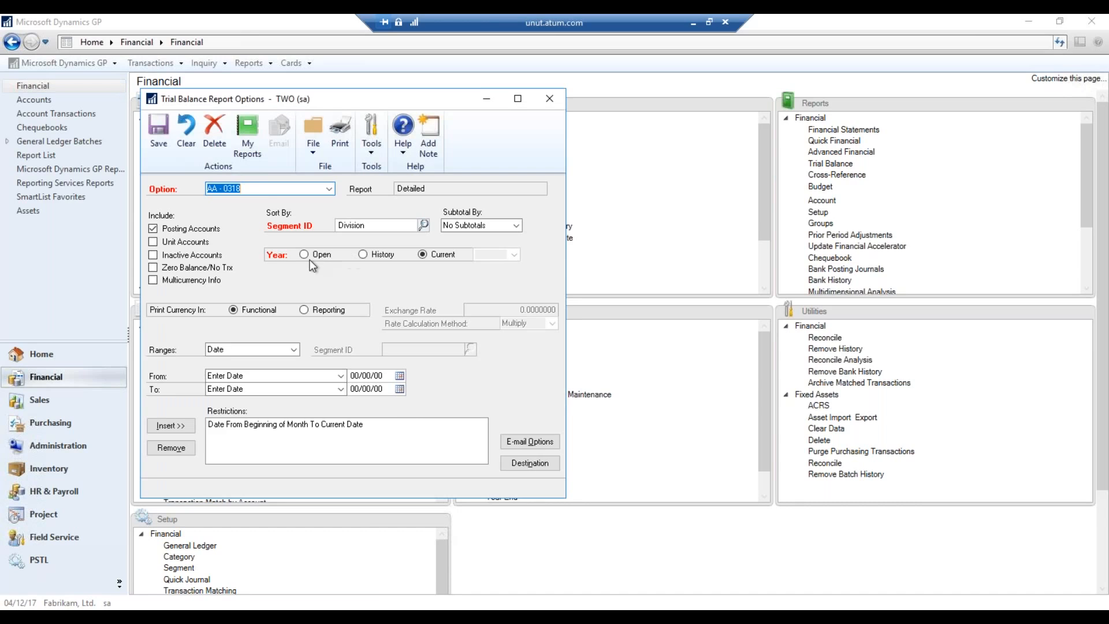
pyautogui.click(248, 144)
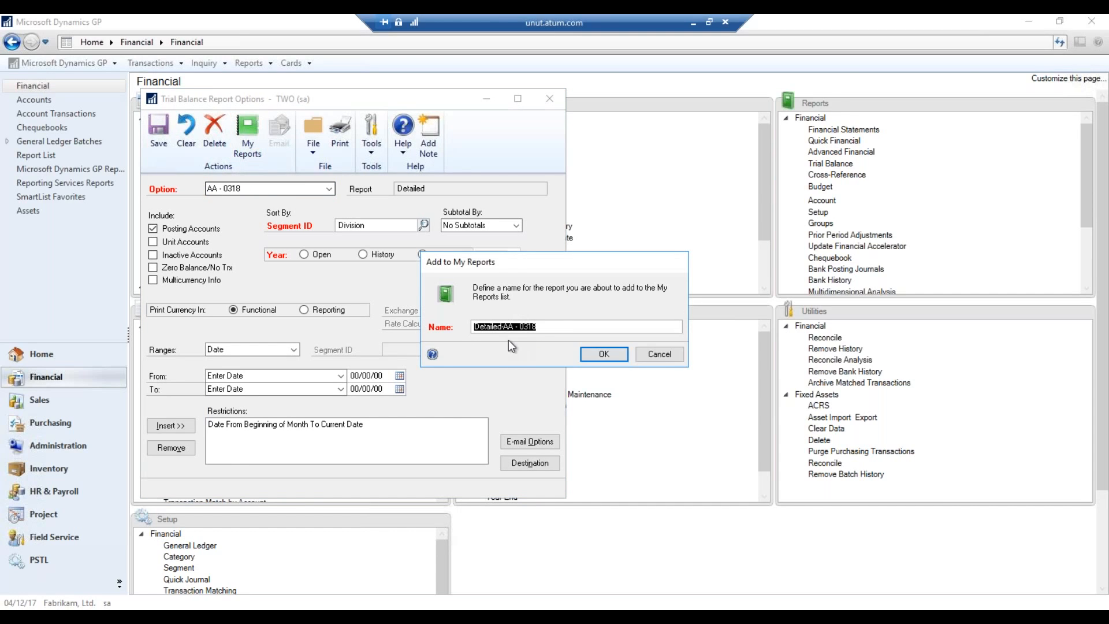
pyautogui.click(595, 357)
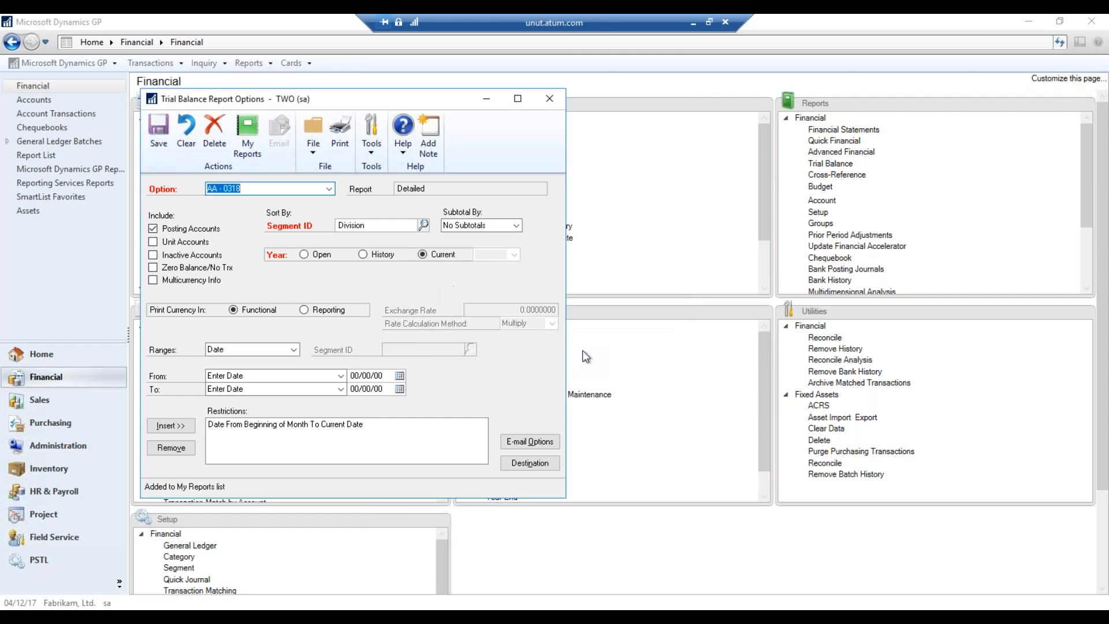
pyautogui.click(549, 98)
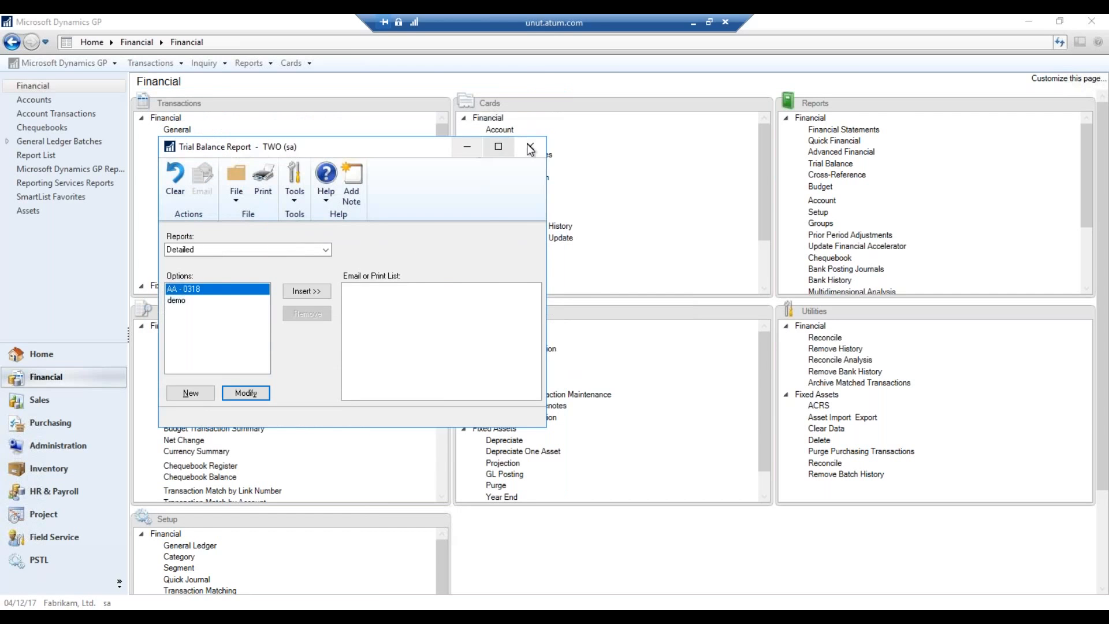
pyautogui.click(522, 77)
pyautogui.click(83, 355)
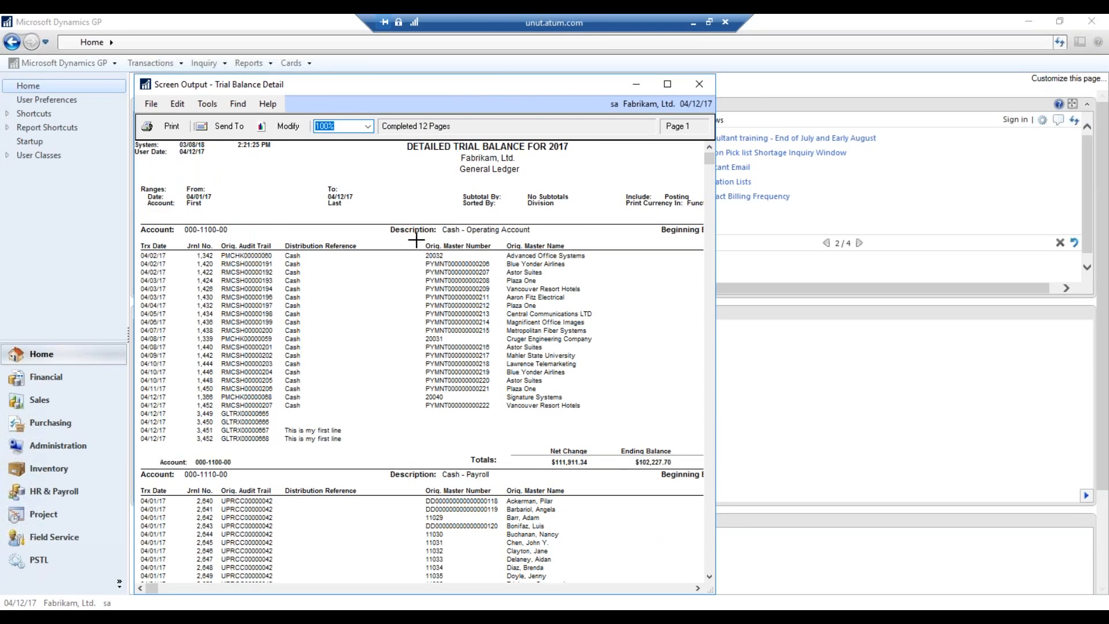
# Scroll through the Detailed-AA - 0318 trial balance screen output, then close it
pyautogui.scroll(-6, 456, 294)
pyautogui.scroll(6, 560, 309)
pyautogui.click(702, 84)
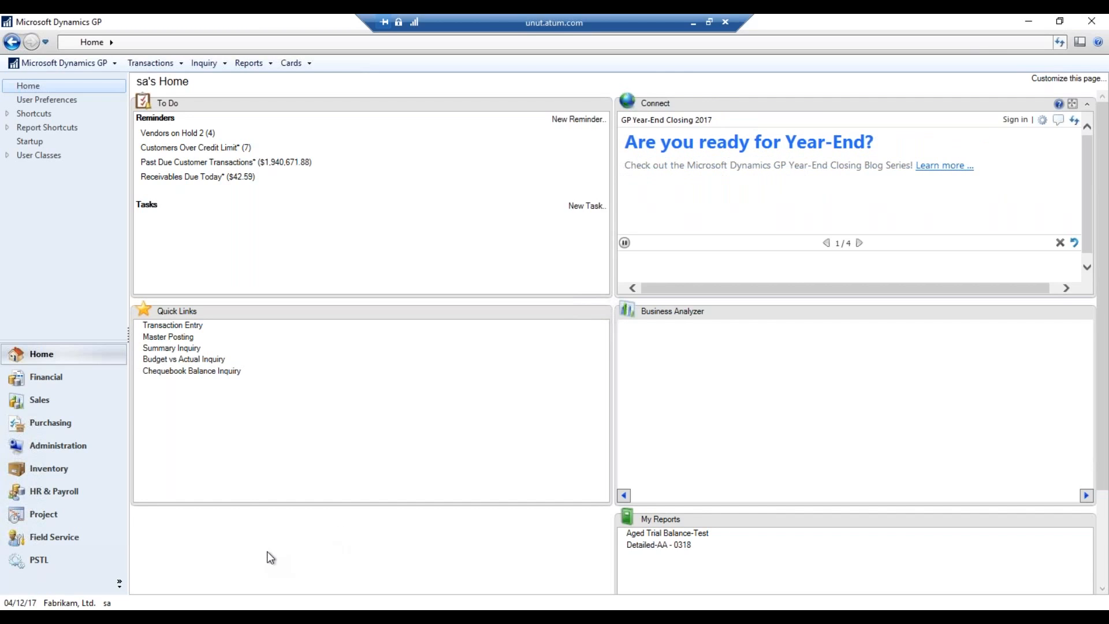
# Open Sales Invoice Entry, default the document number to IVC24, and move to the date
pyautogui.click(75, 411)
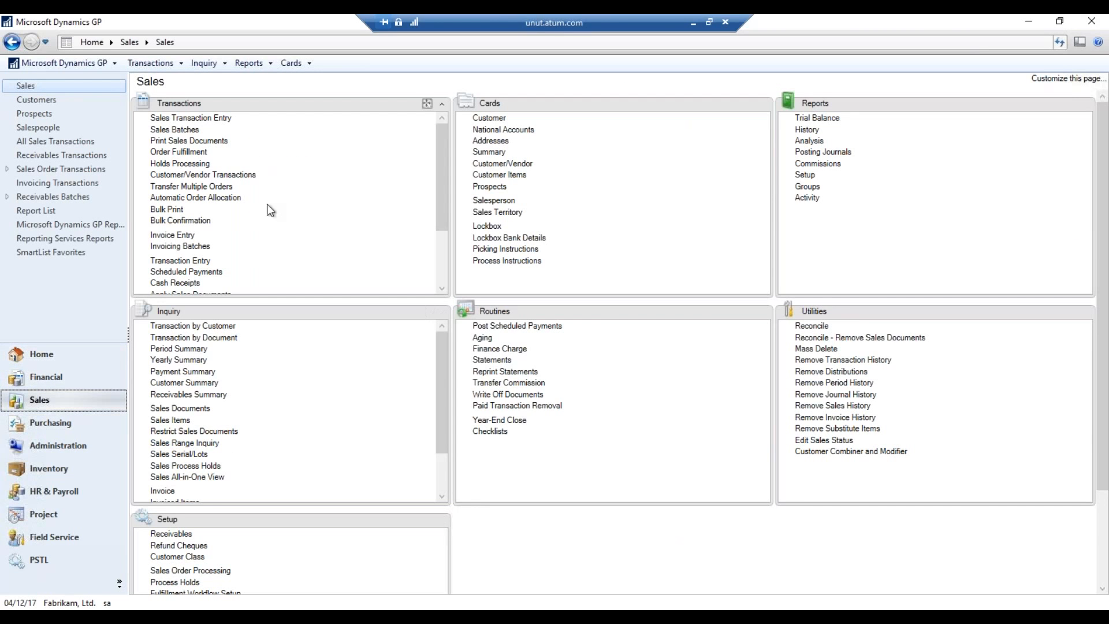
pyautogui.click(185, 235)
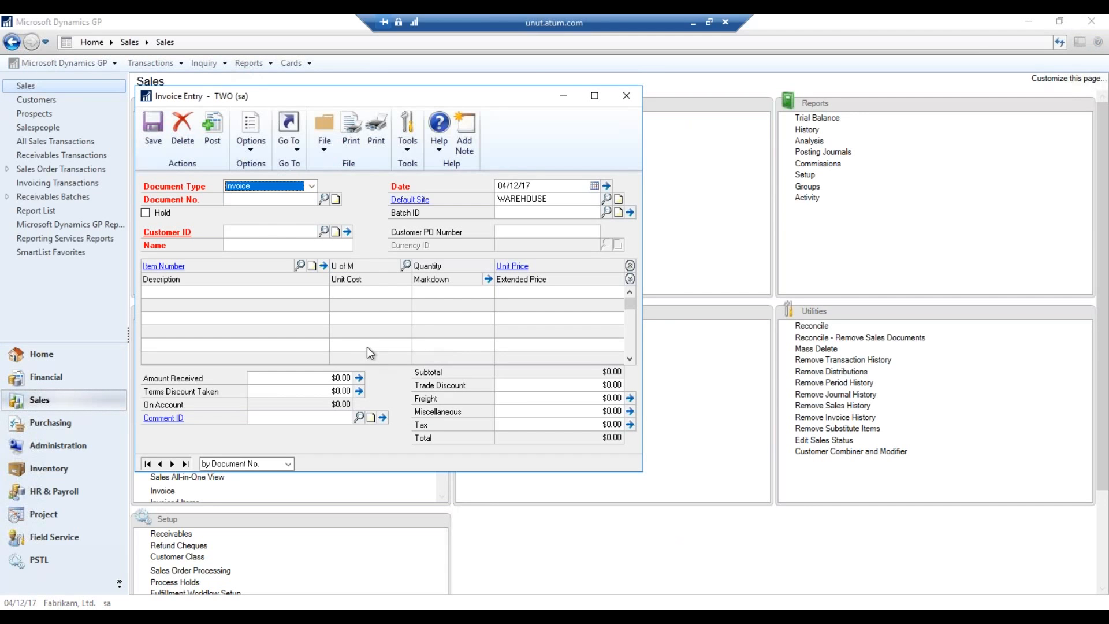
pyautogui.click(276, 199)
pyautogui.press('Tab')
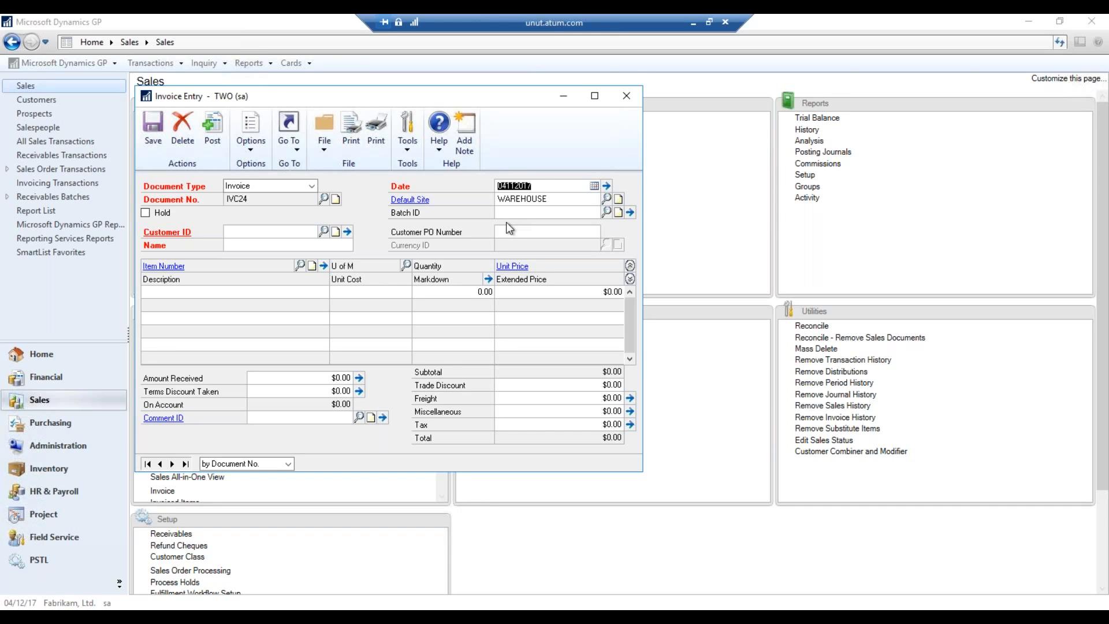
# Try the shorthand dates 20 and 0525, which complete to 04/20/17 and 05/25/17
pyautogui.press('BackSpace')
pyautogui.press('Tab')
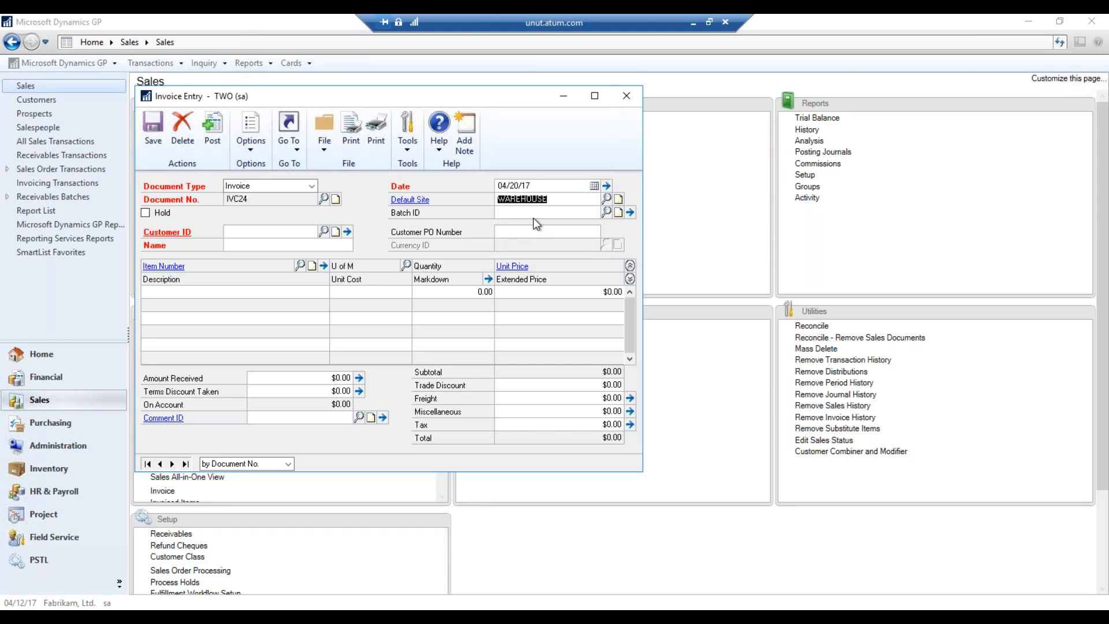
pyautogui.hotkey('shift', 'Tab')
pyautogui.write('050')
pyautogui.press('BackSpace')
pyautogui.write('25')
pyautogui.press('Tab')
# Replace the invoice date with 04022018, giving 04/02/18
pyautogui.click(540, 188)
pyautogui.write('04022018')
pyautogui.press('Tab')
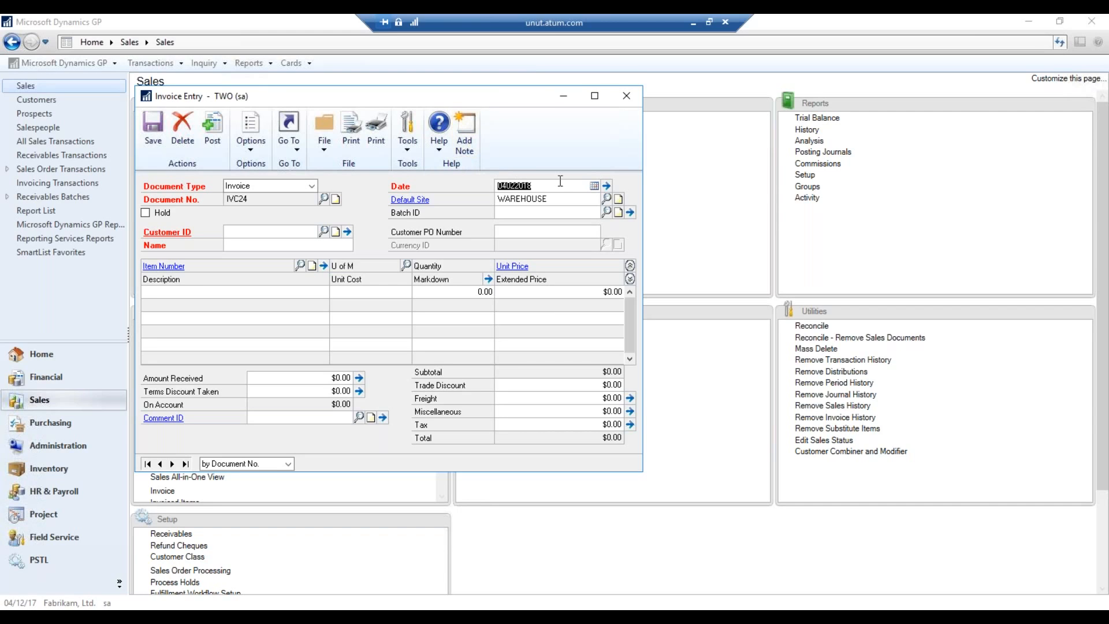
# Change the invoice date to 04/21/18 by entering 21, then return to the Date field
pyautogui.write('21')
pyautogui.press('Tab')
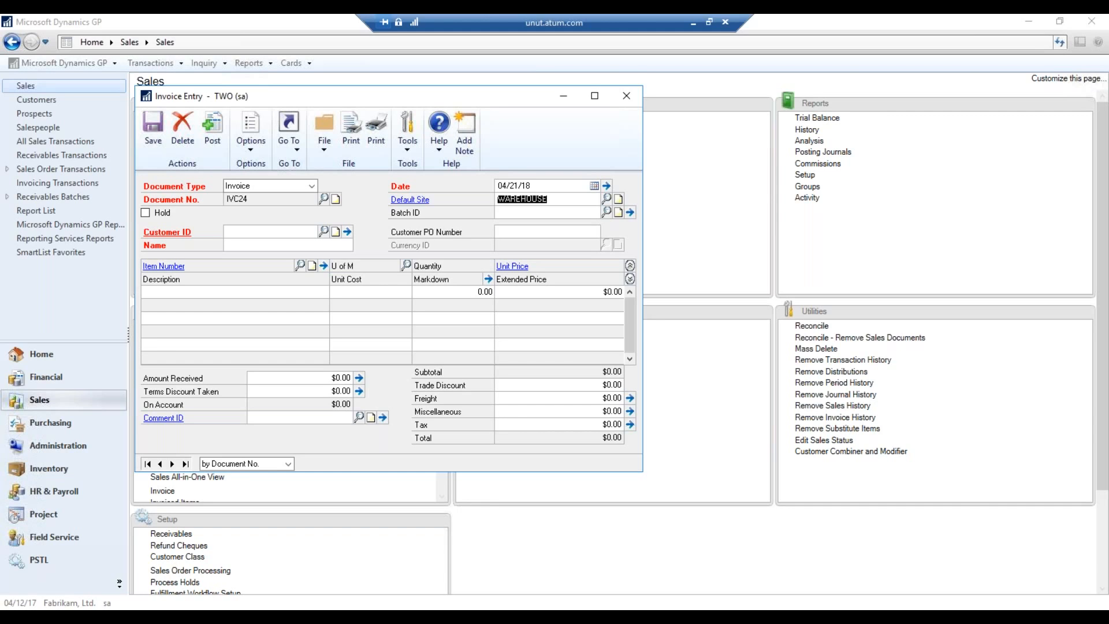
pyautogui.hotkey('shift', 'Tab')
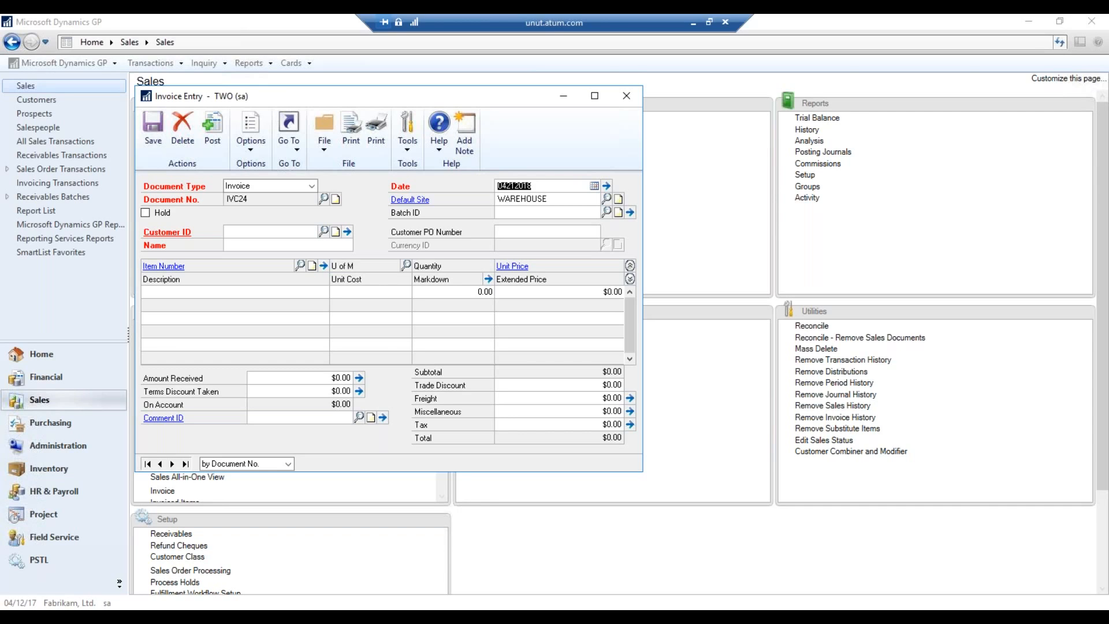
# Enter 100.00, then 1,000 as the amount received, dismissing the required-fields warning
pyautogui.click(330, 381)
pyautogui.write('100.00')
pyautogui.press('Tab')
pyautogui.click(549, 360)
pyautogui.write('1,000')
pyautogui.hotkey('shift', 'Left')
pyautogui.hotkey('shift', 'Left')
pyautogui.hotkey('shift', 'Left')
pyautogui.hotkey('shift', 'Left')
pyautogui.hotkey('shift', 'Left')
pyautogui.hotkey('shift', 'Left')
pyautogui.hotkey('shift', 'Left')
# Delete invoice IVC24 and close the cleared invoice
pyautogui.hotkey('ctrl', 'd')
pyautogui.click(527, 363)
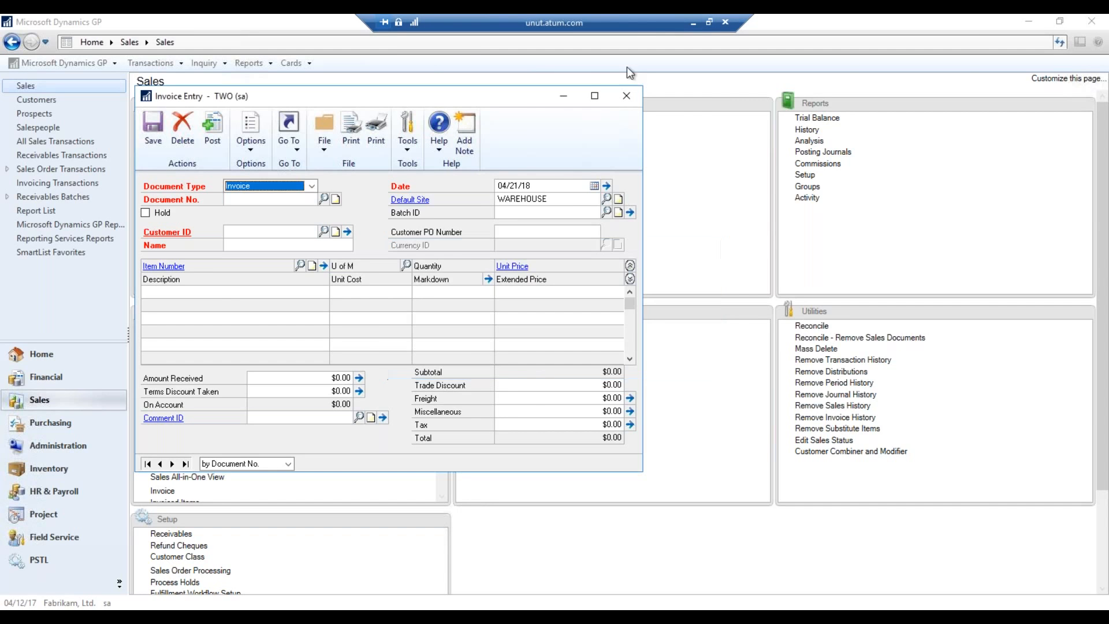
pyautogui.click(627, 101)
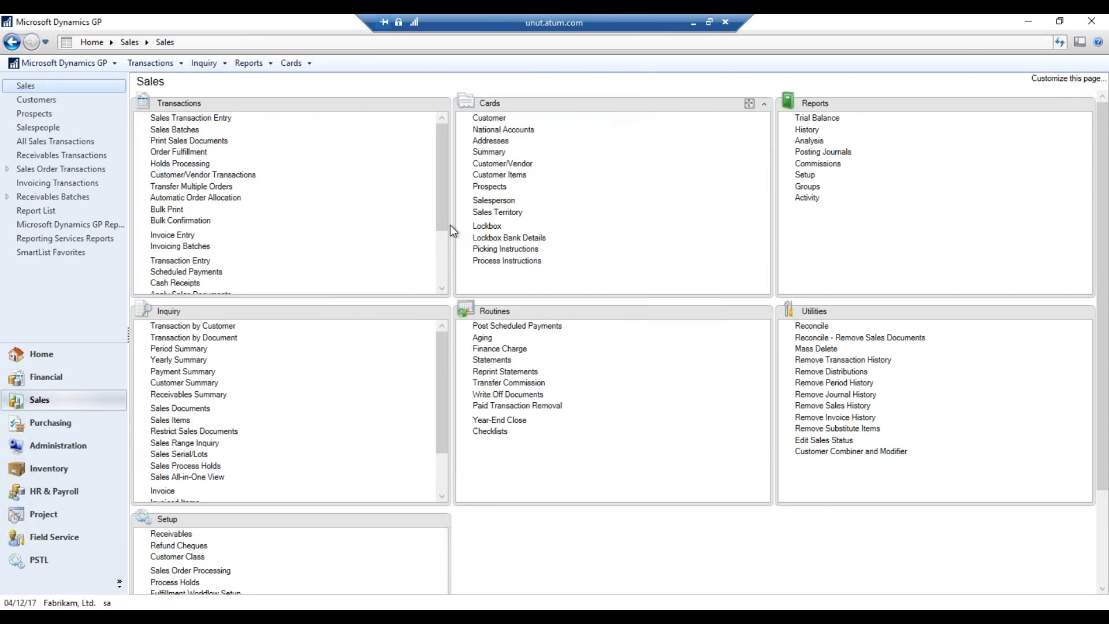
# Go to the Financial area and start a new Batch Entry
pyautogui.click(69, 381)
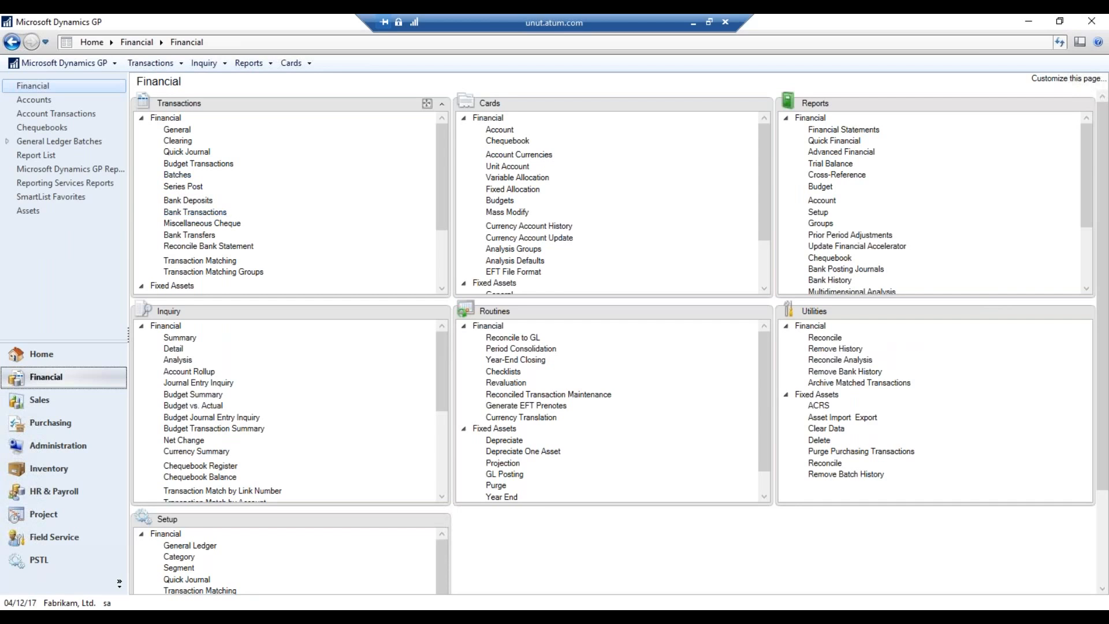
pyautogui.click(176, 175)
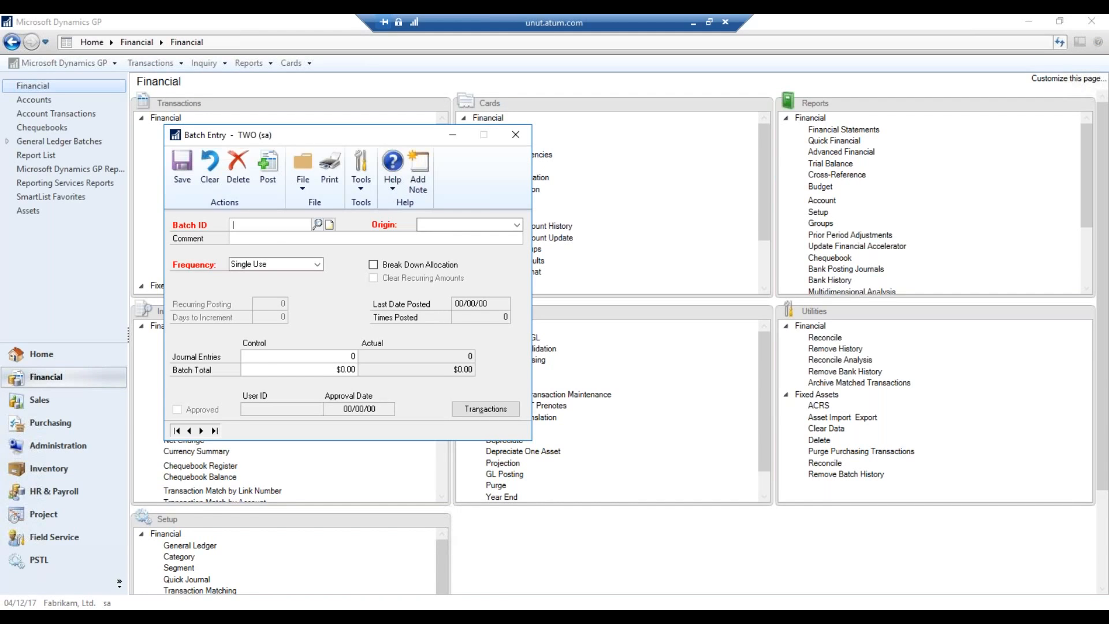
# Enter M as the Batch ID to list suggestions MARCH, MCRCH and MRCH
pyautogui.write('M')
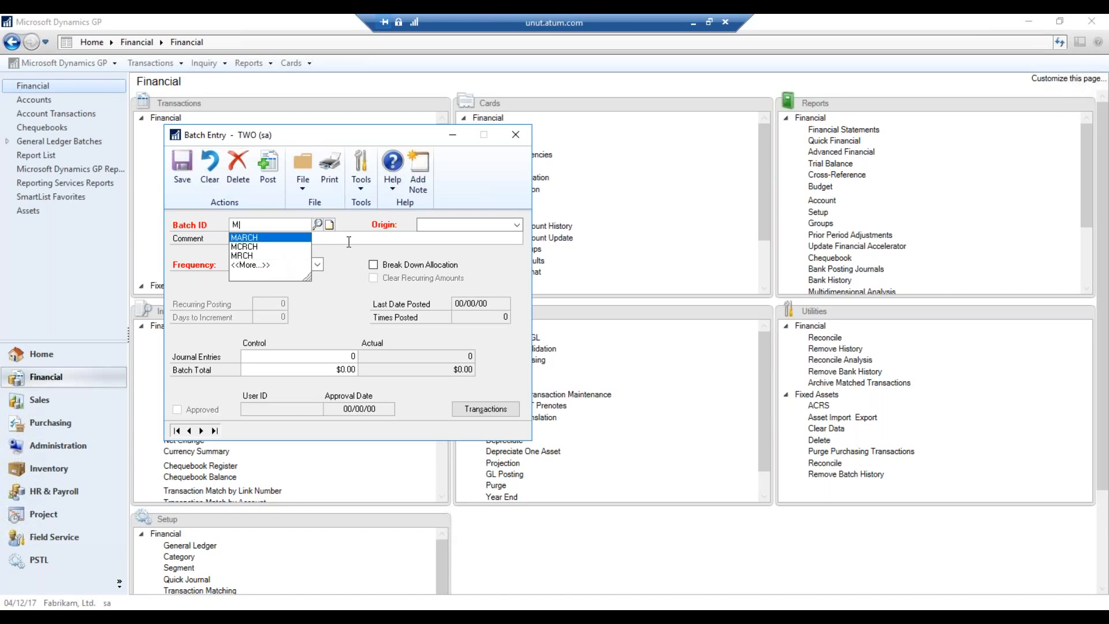
# Remove MRCH from the remembered batch ID suggestions
pyautogui.rightClick(255, 255)
pyautogui.click(281, 261)
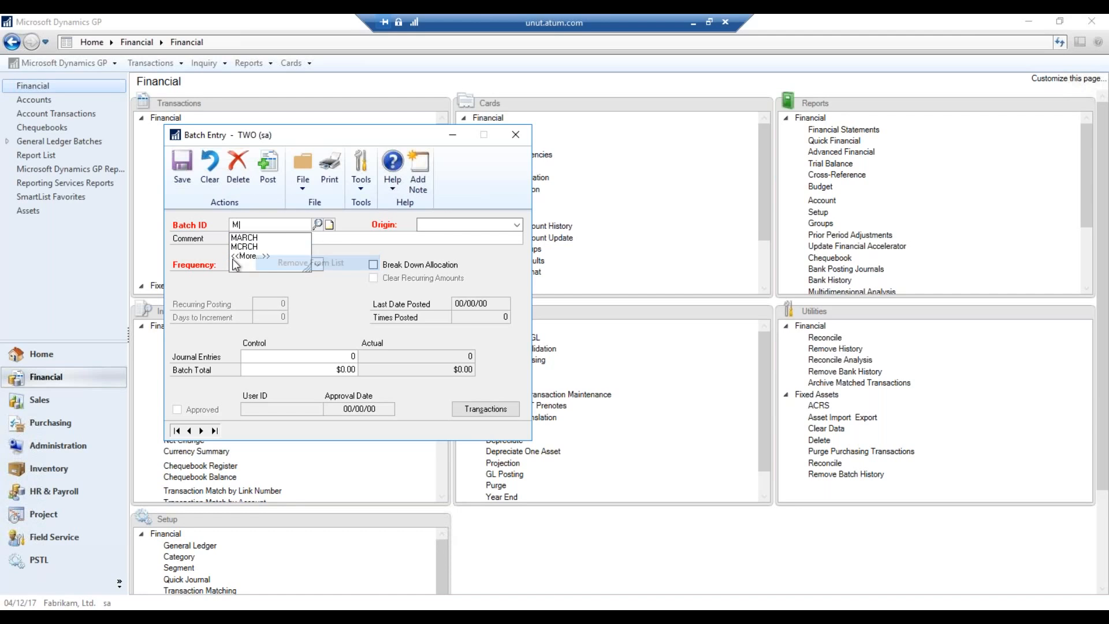
pyautogui.doubleClick(264, 227)
pyautogui.write('MA')
pyautogui.press('BackSpace')
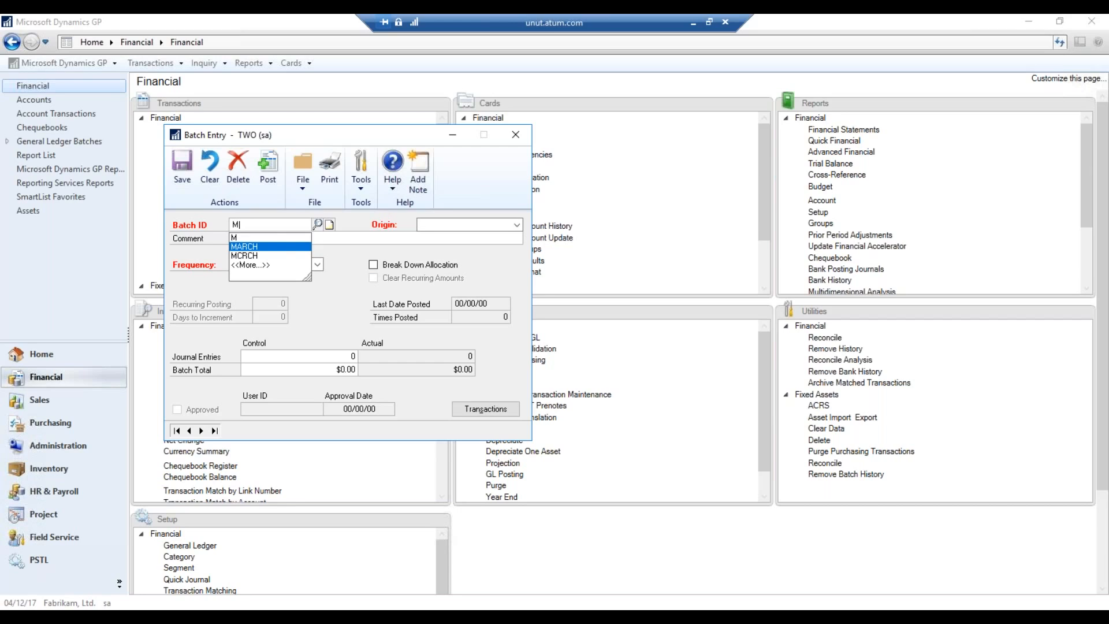
# Remove MCRCH and M from the suggestions list, then clear the Batch ID
pyautogui.rightClick(270, 257)
pyautogui.click(299, 268)
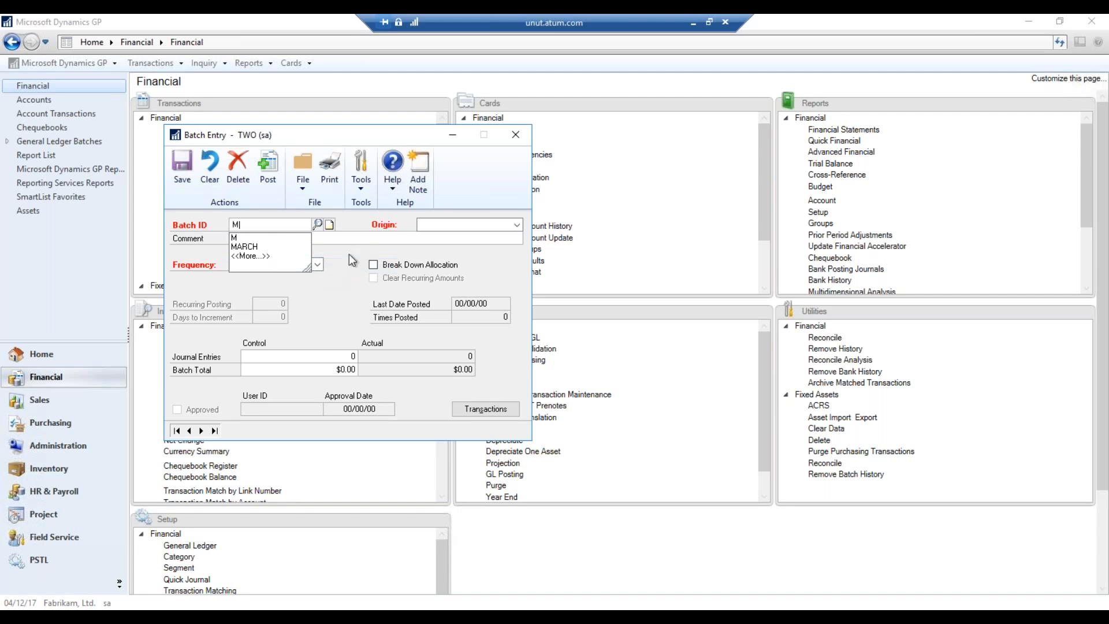
pyautogui.rightClick(267, 239)
pyautogui.click(294, 250)
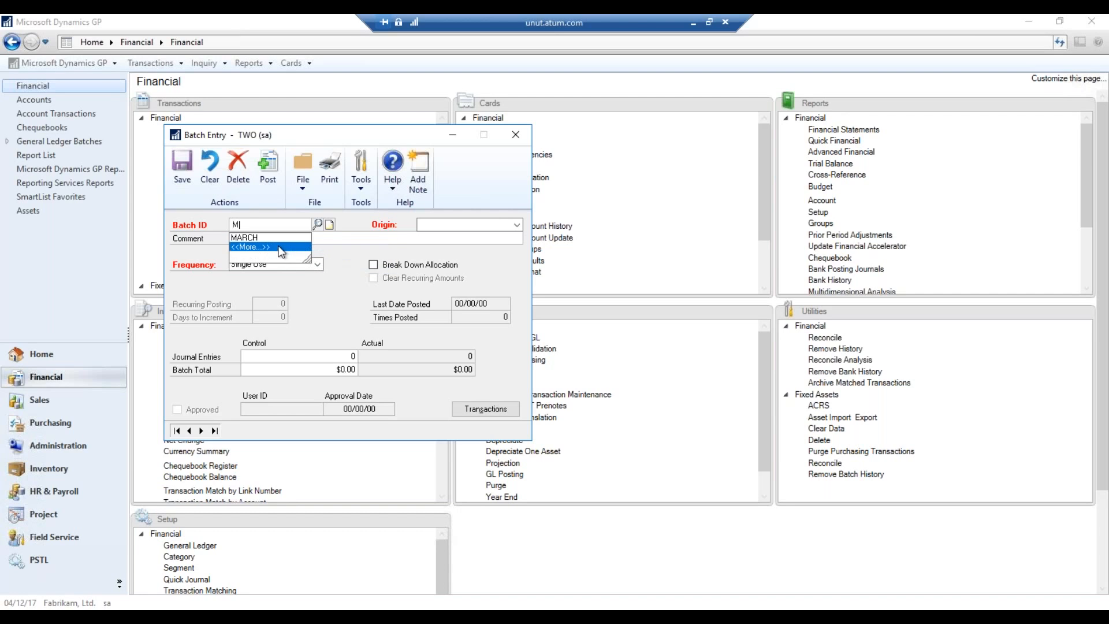
pyautogui.click(269, 238)
pyautogui.press('Delete')
pyautogui.press('Tab')
# Type MARCH as the Batch ID and close Batch Entry without saving
pyautogui.click(272, 224)
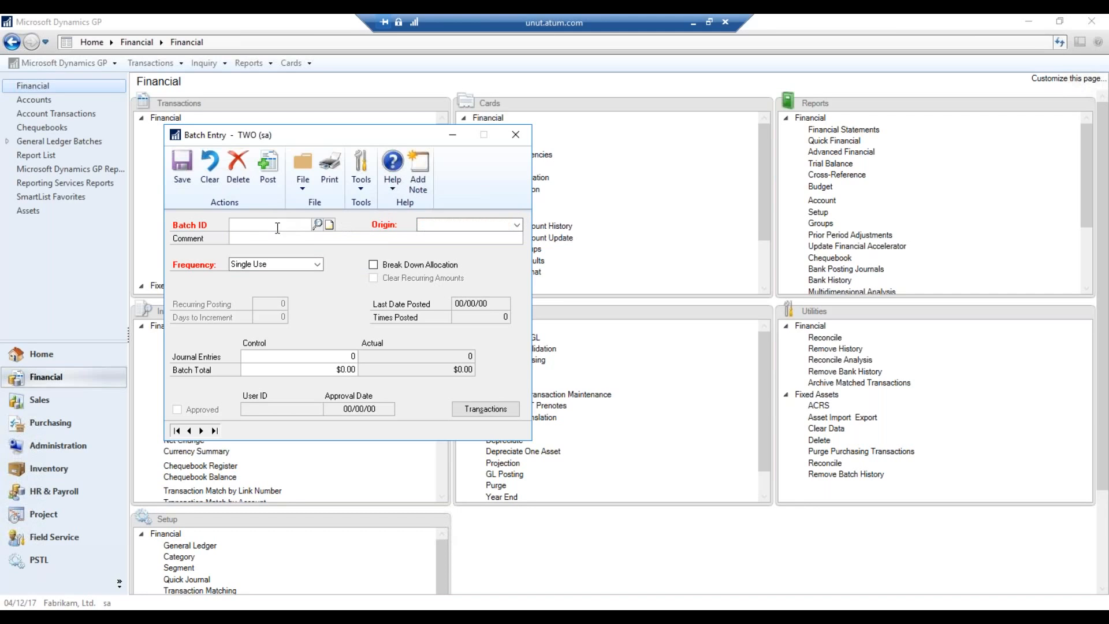
pyautogui.write('MA')
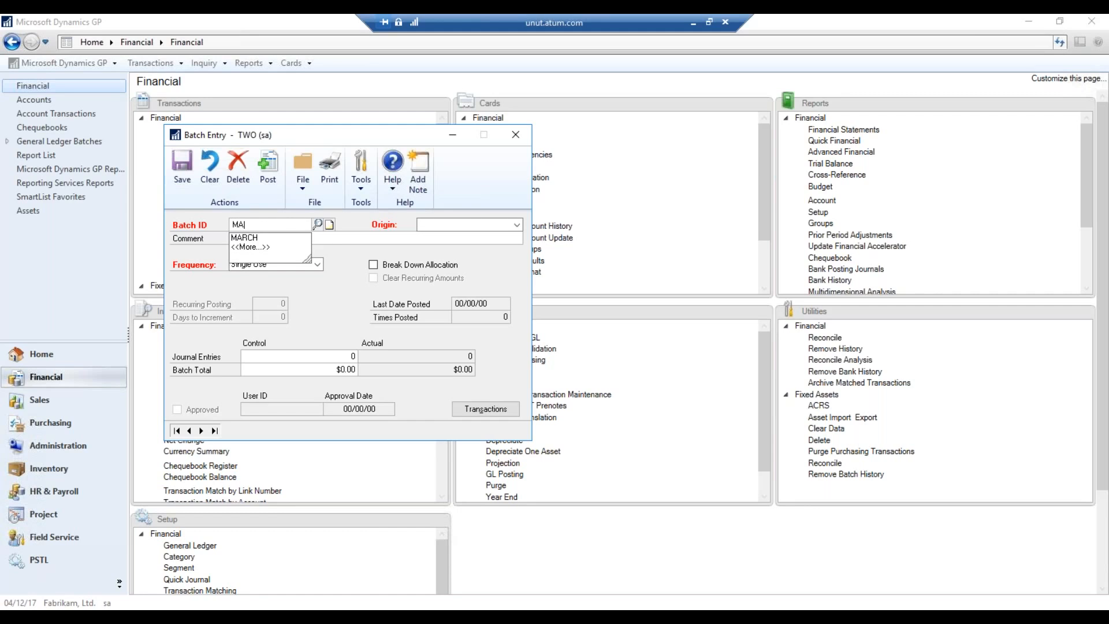
pyautogui.write('RCH')
pyautogui.click(515, 134)
pyautogui.click(515, 134)
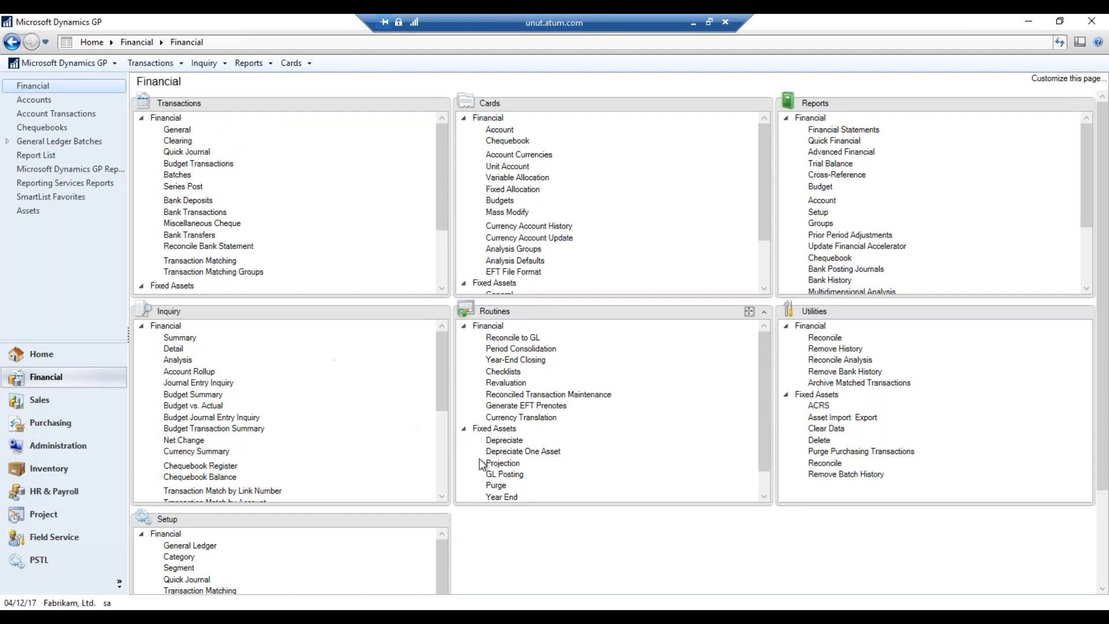
# Open General Transaction Entry for journal 3,453 and bring up Correct Journal Entry
pyautogui.click(184, 133)
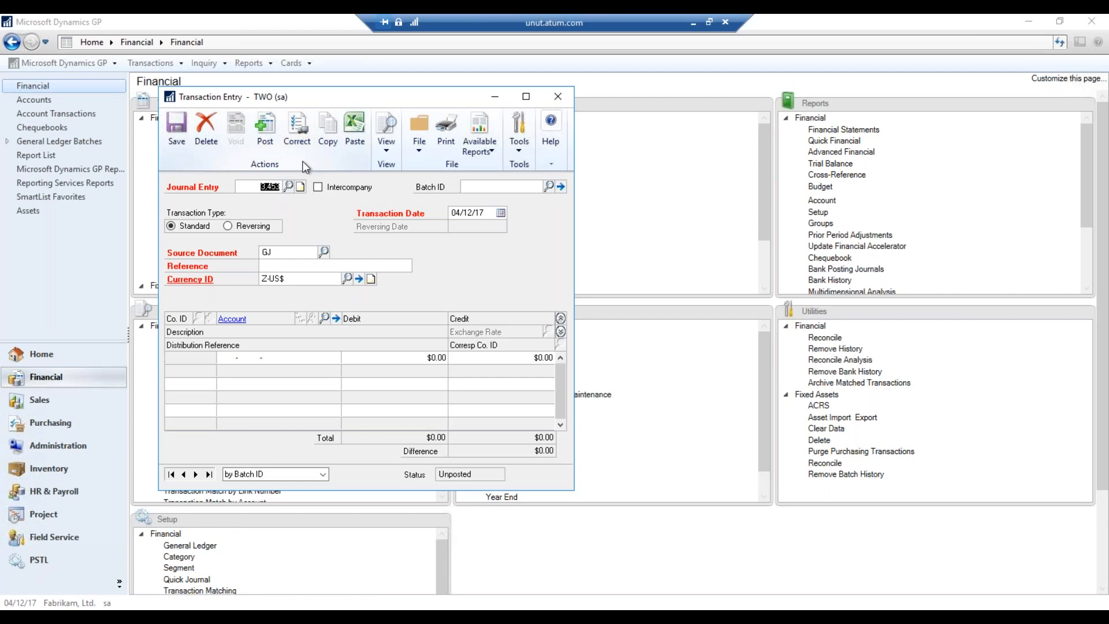
pyautogui.click(297, 147)
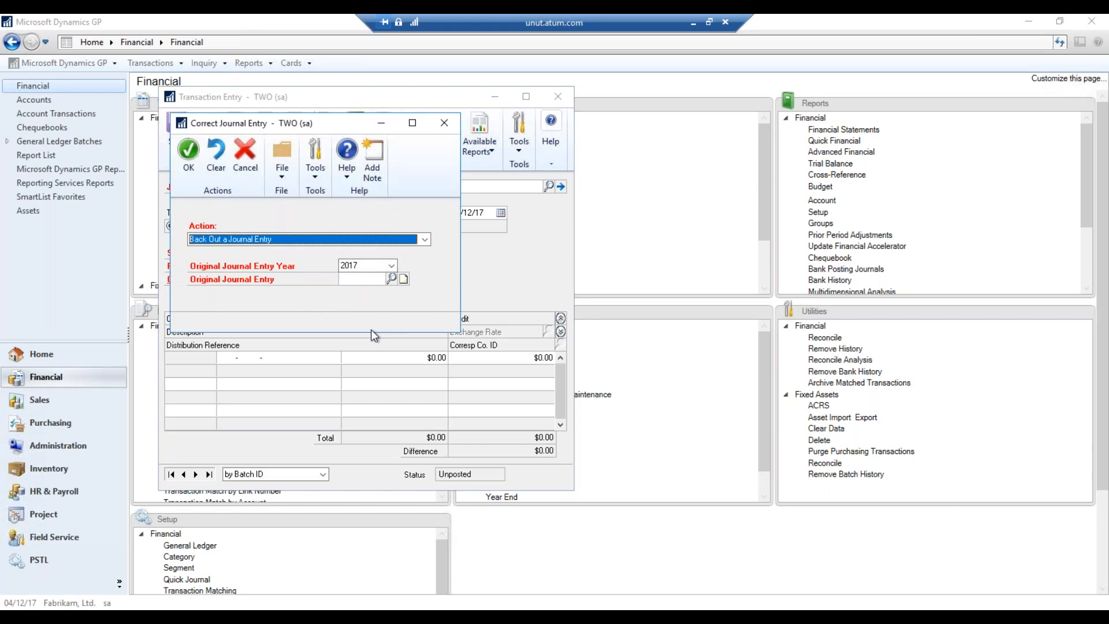
# Set the action to Back Out a Journal Entry and look up the original entries
pyautogui.click(425, 239)
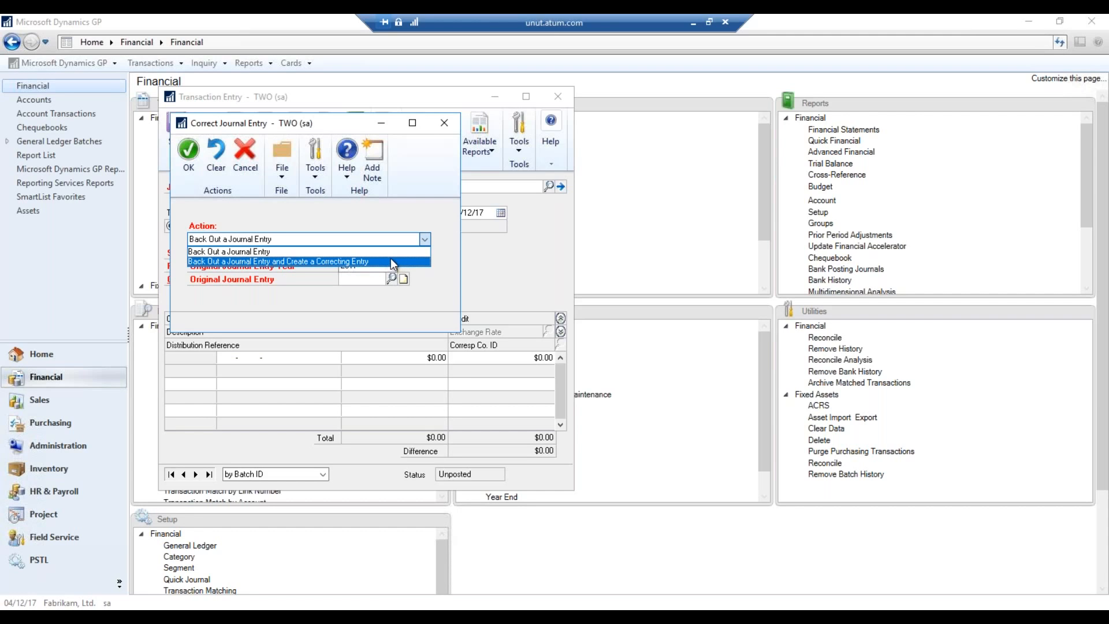
pyautogui.click(283, 253)
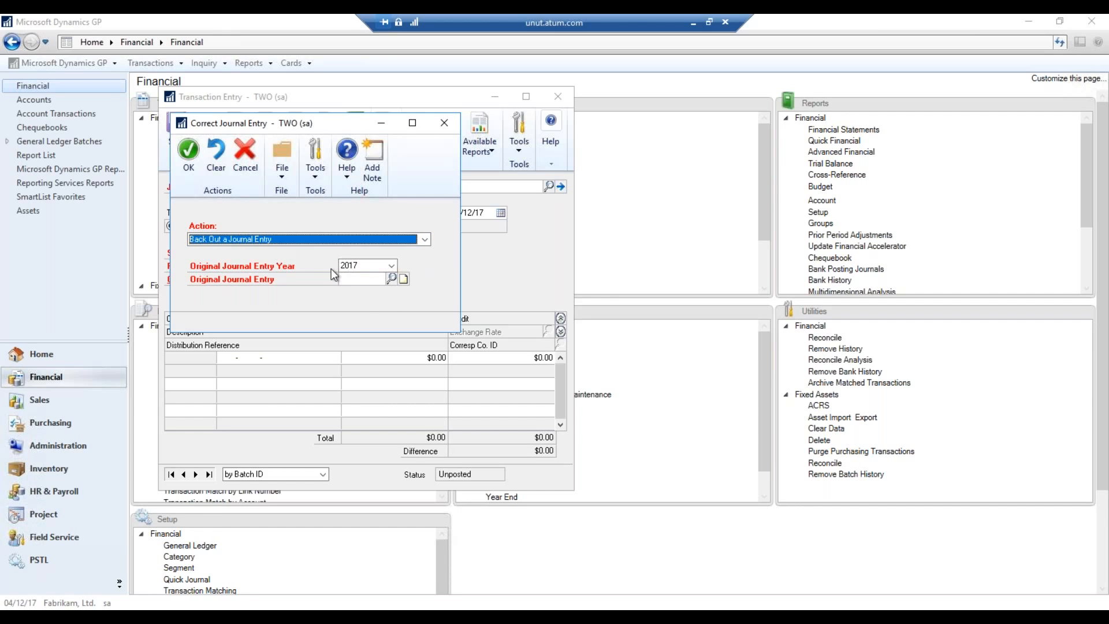
pyautogui.click(361, 282)
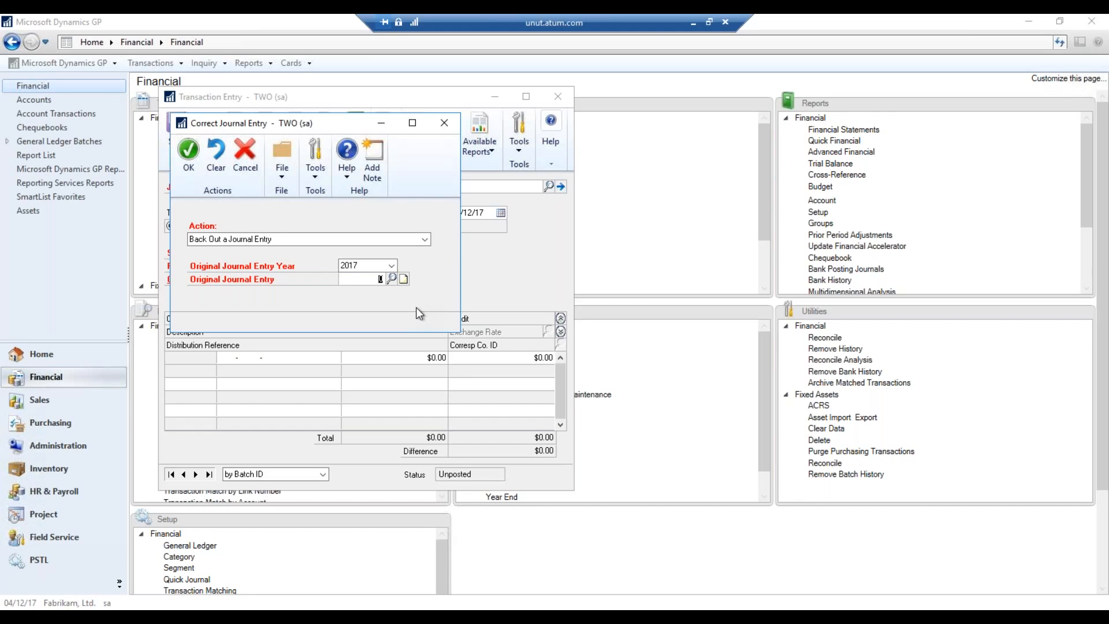
pyautogui.click(392, 279)
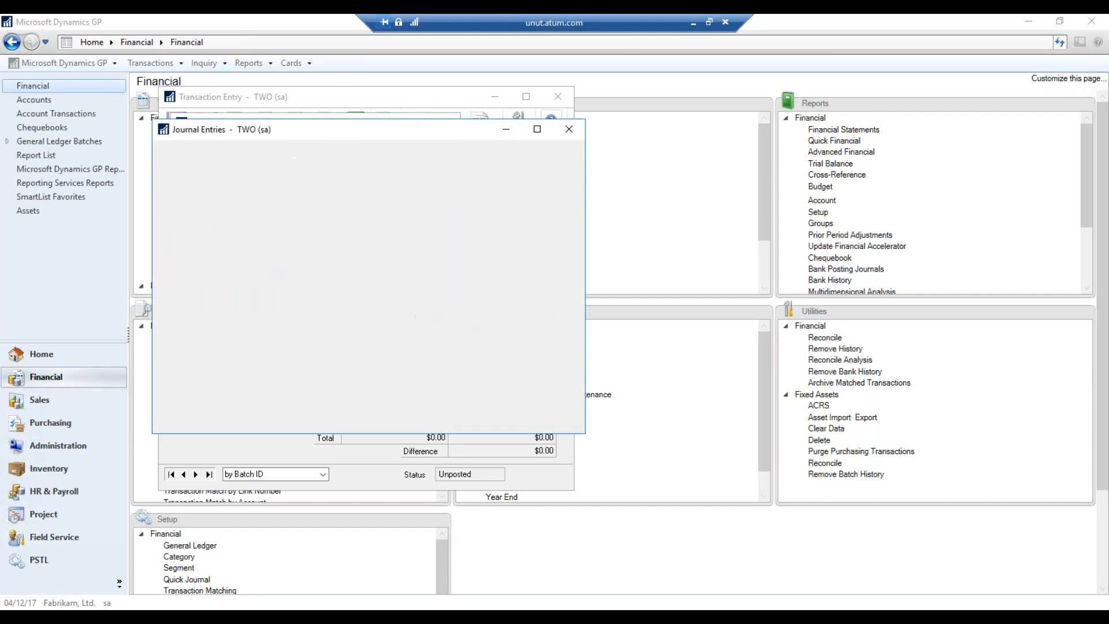
# Search the original journal entries list for entry 3449
pyautogui.click(343, 219)
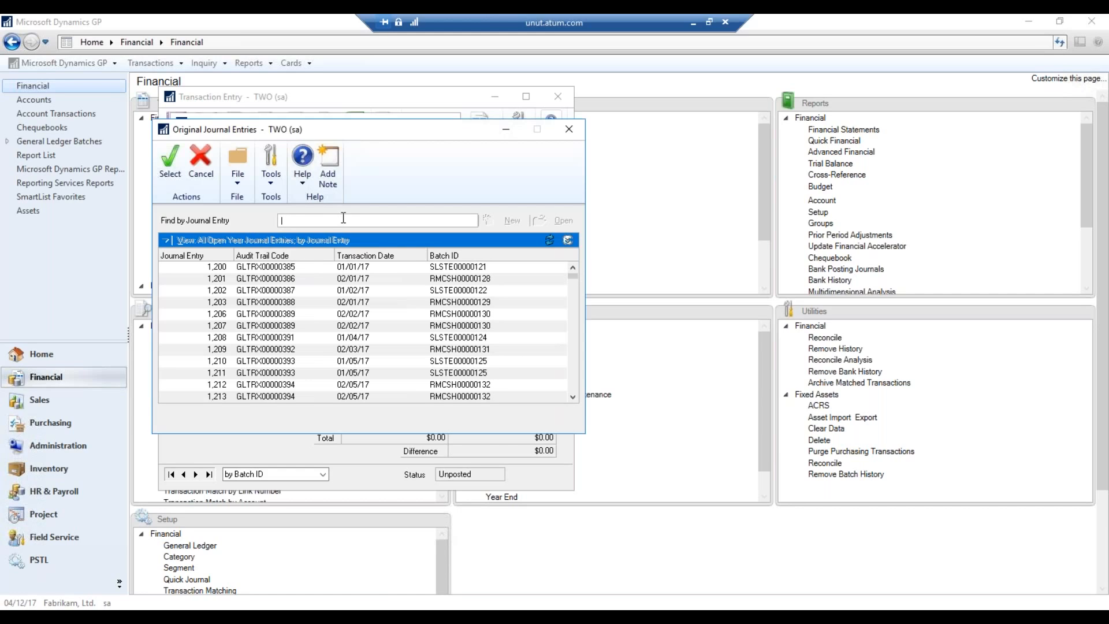
pyautogui.write('3449')
pyautogui.press('Return')
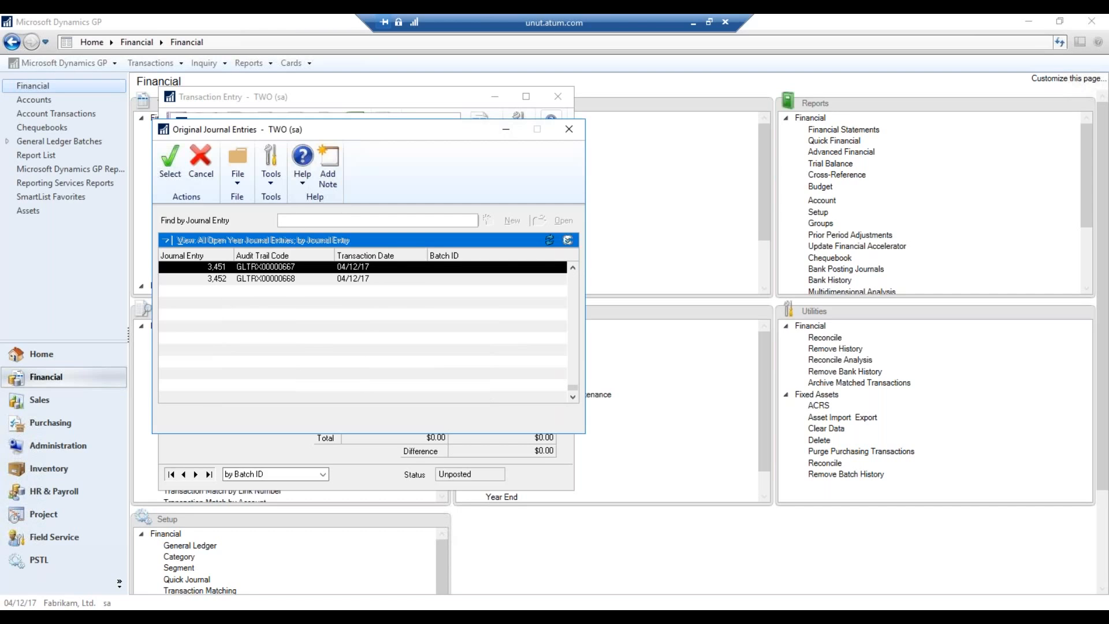
pyautogui.click(572, 268)
pyautogui.click(572, 269)
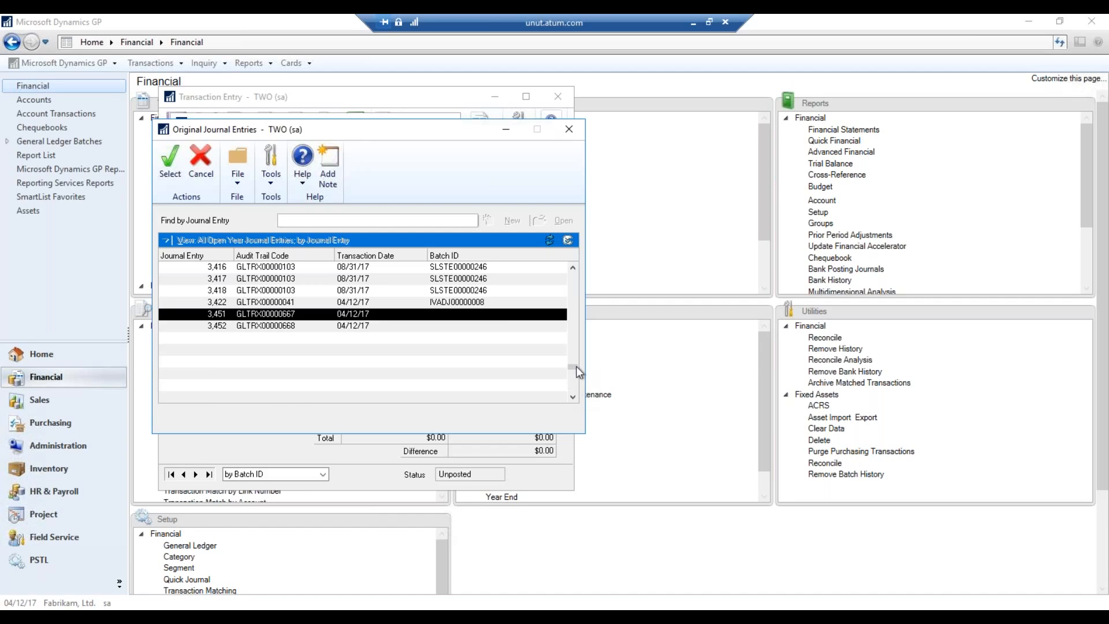
pyautogui.scroll(3, 572, 386)
# Find journal entry 3451 and select it as the original entry
pyautogui.click(382, 221)
pyautogui.write('3451')
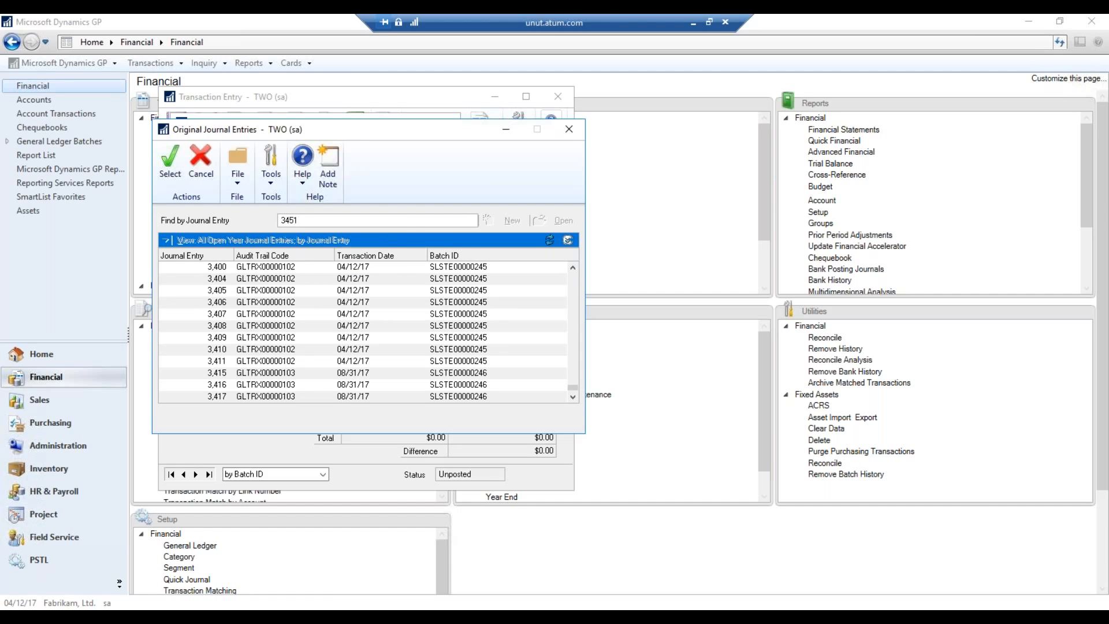
pyautogui.press('Return')
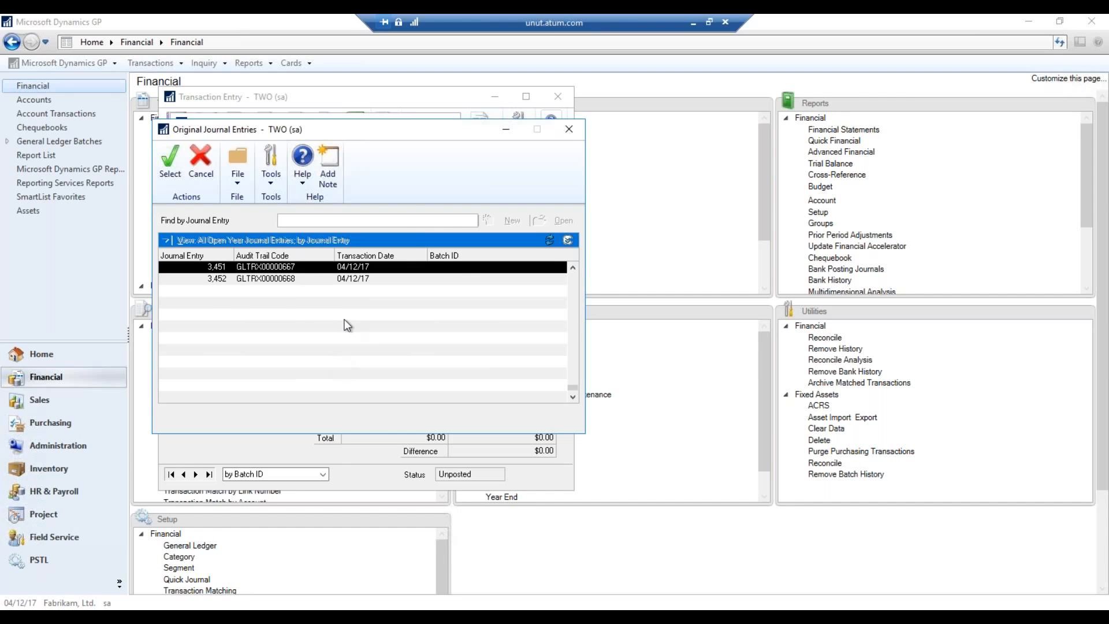
pyautogui.click(168, 170)
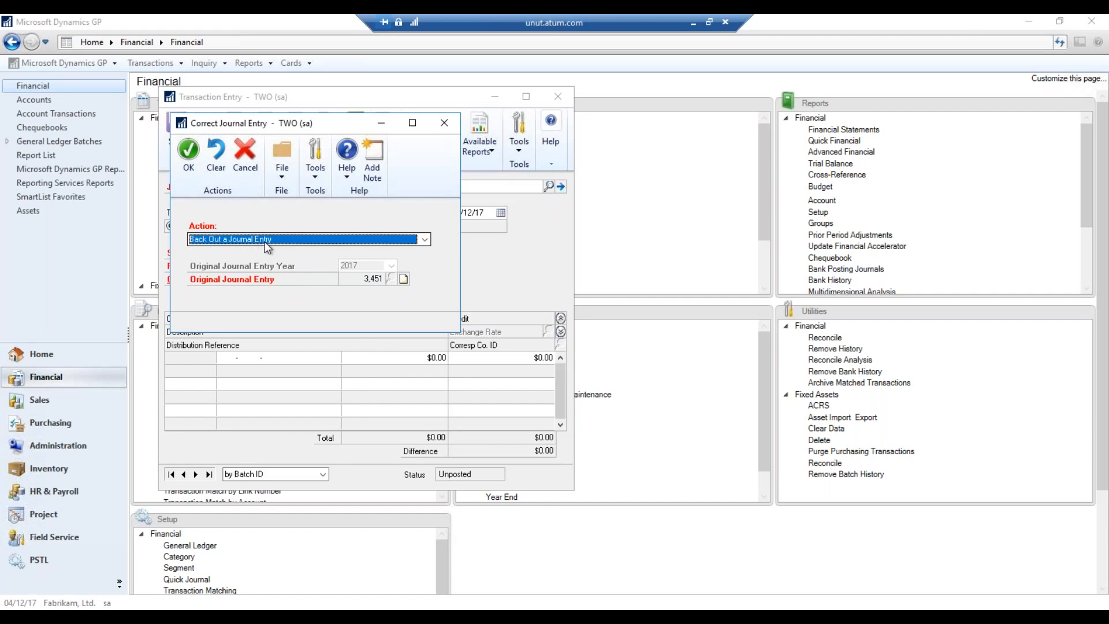
# Create the backout entry for 3,451 and post it as journal entry 3,453
pyautogui.click(188, 152)
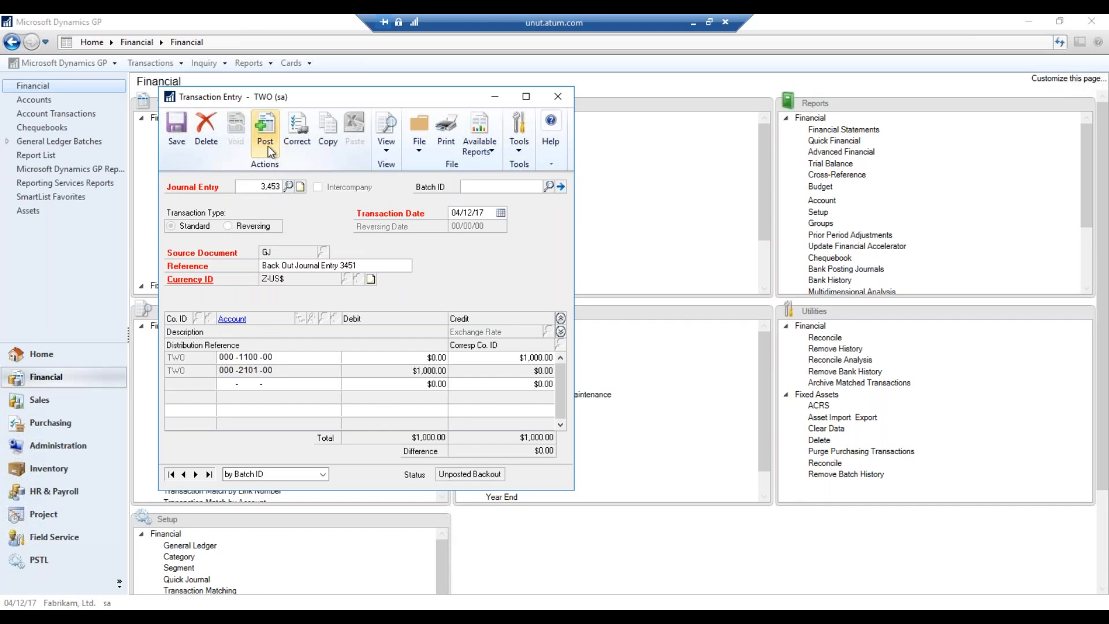
pyautogui.click(265, 128)
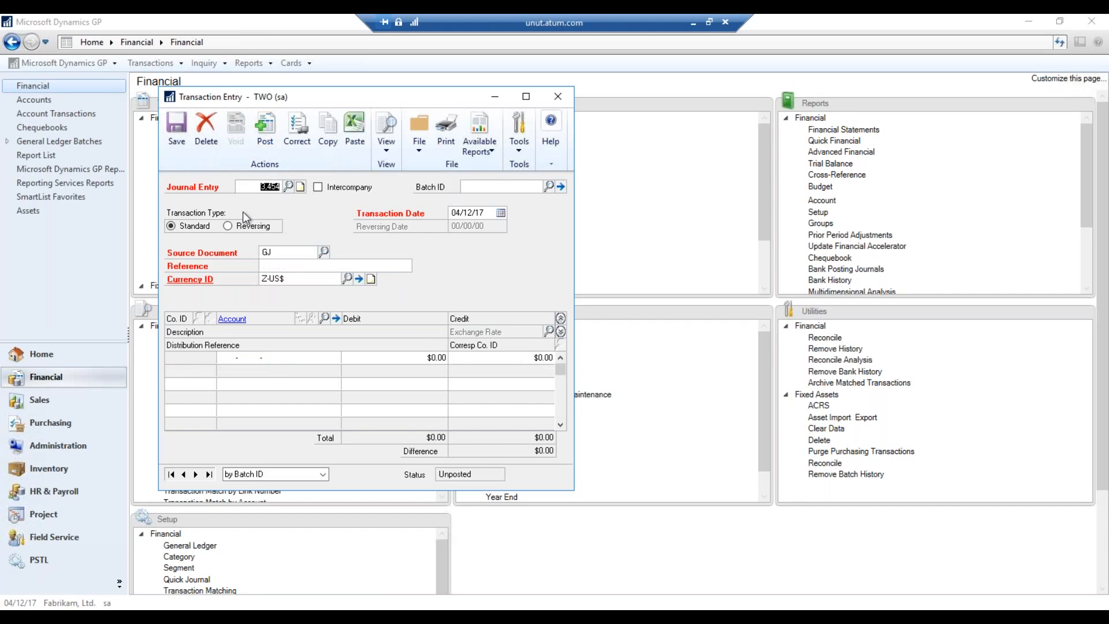
pyautogui.click(559, 98)
# Send the General Posting Journal to the screen and maximize the report
pyautogui.click(449, 319)
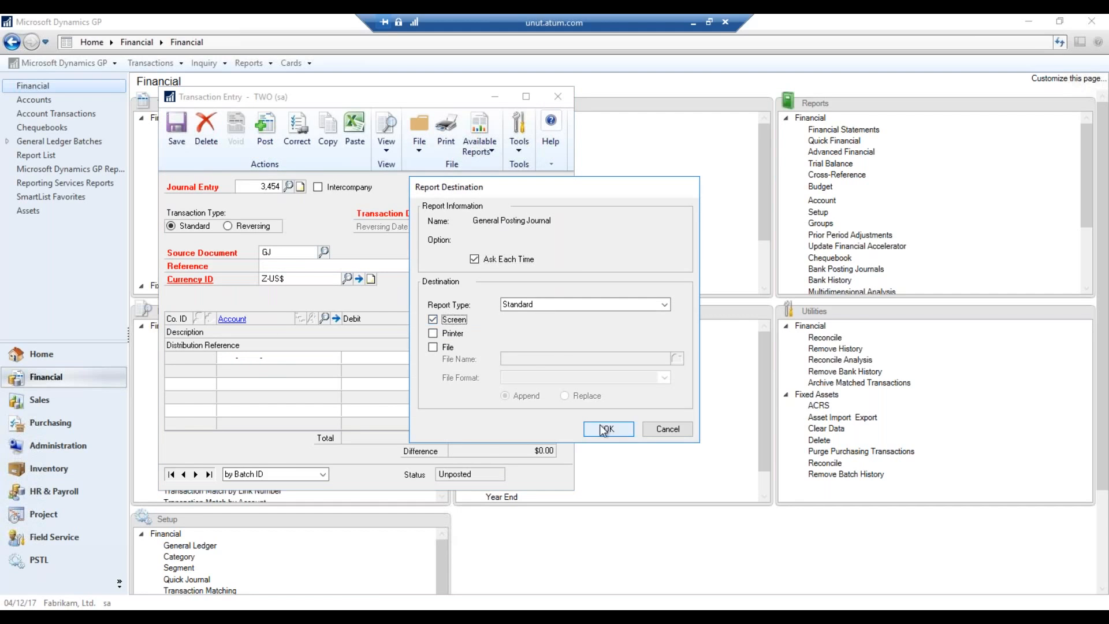
pyautogui.click(609, 429)
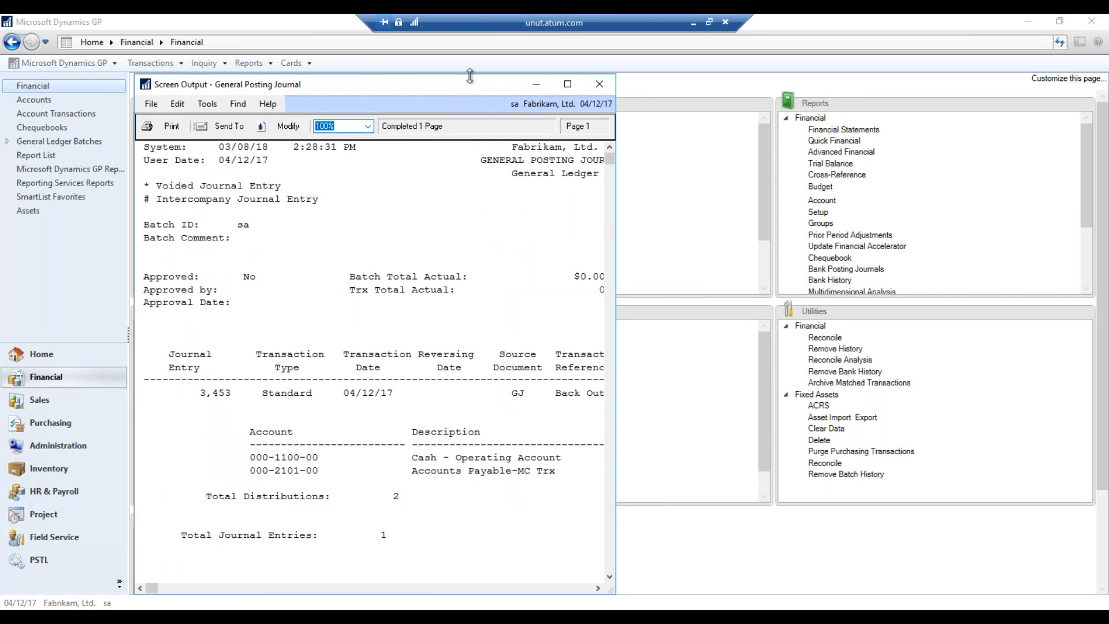
pyautogui.doubleClick(459, 85)
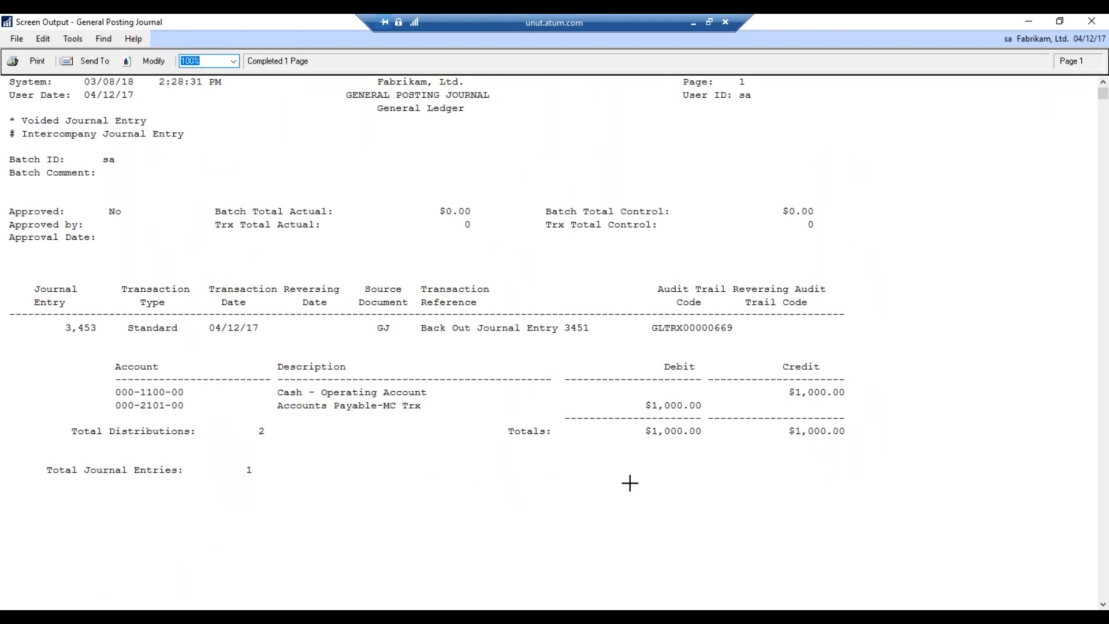
# Close the General Posting Journal report for entry 3,453 after reviewing it
pyautogui.click(1090, 23)
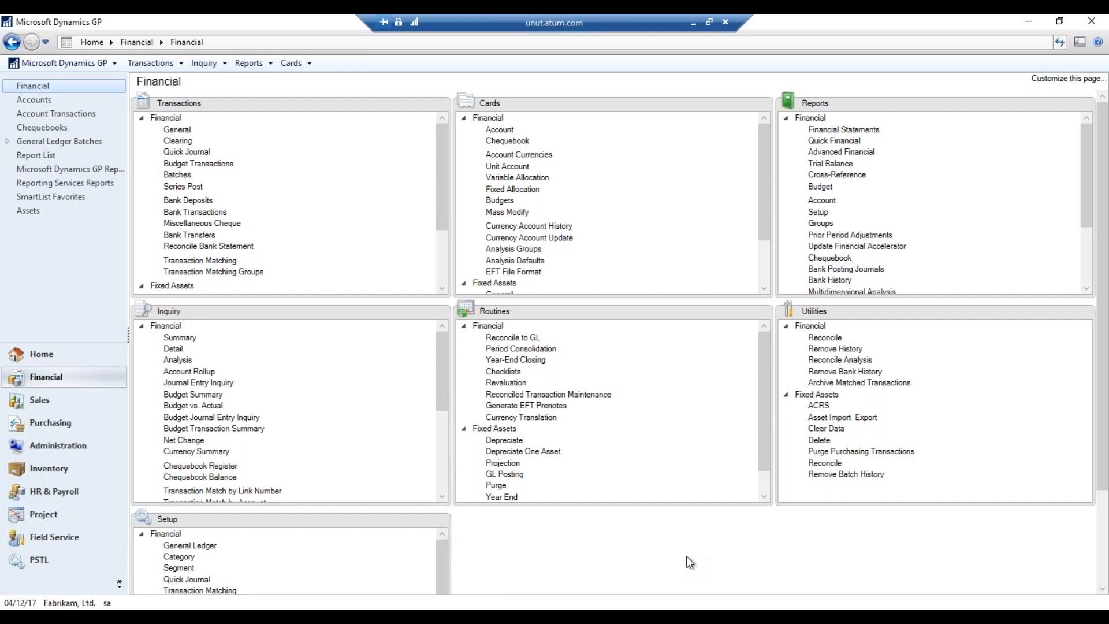
# Look over the blank general Transaction Entry for journal 3,454, close it, and open the Microsoft Dynamics GP menu
pyautogui.click(186, 134)
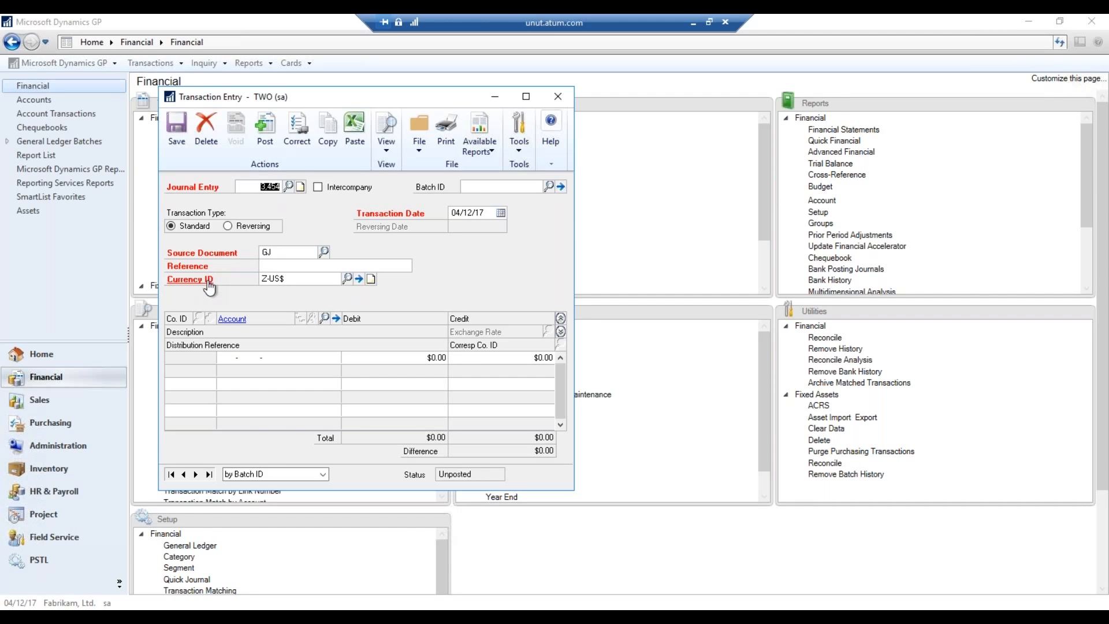
pyautogui.click(557, 98)
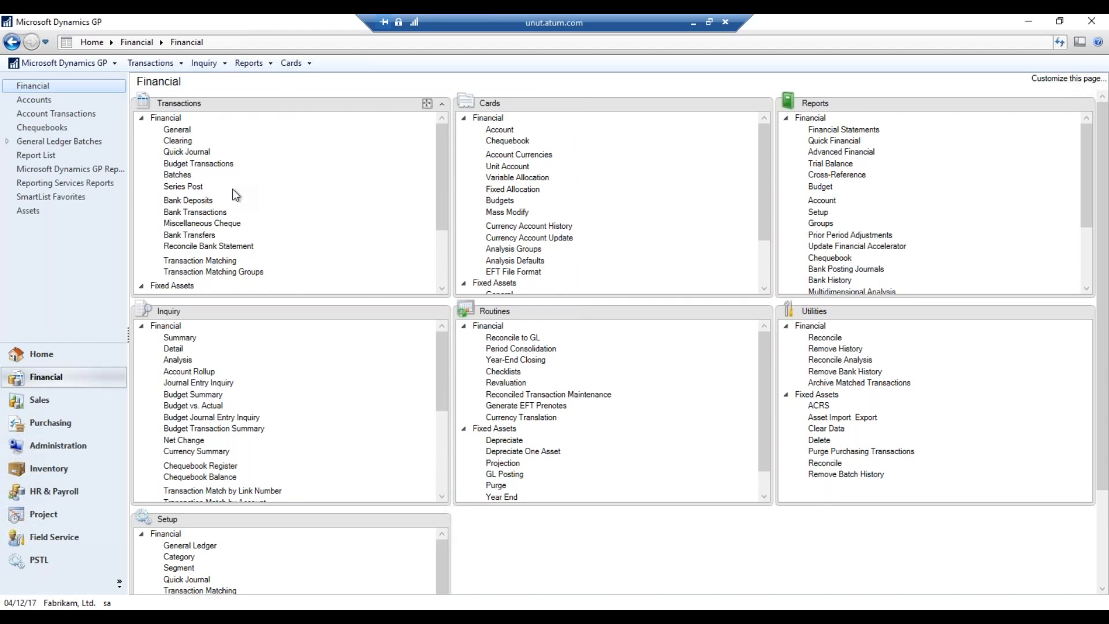
pyautogui.click(94, 72)
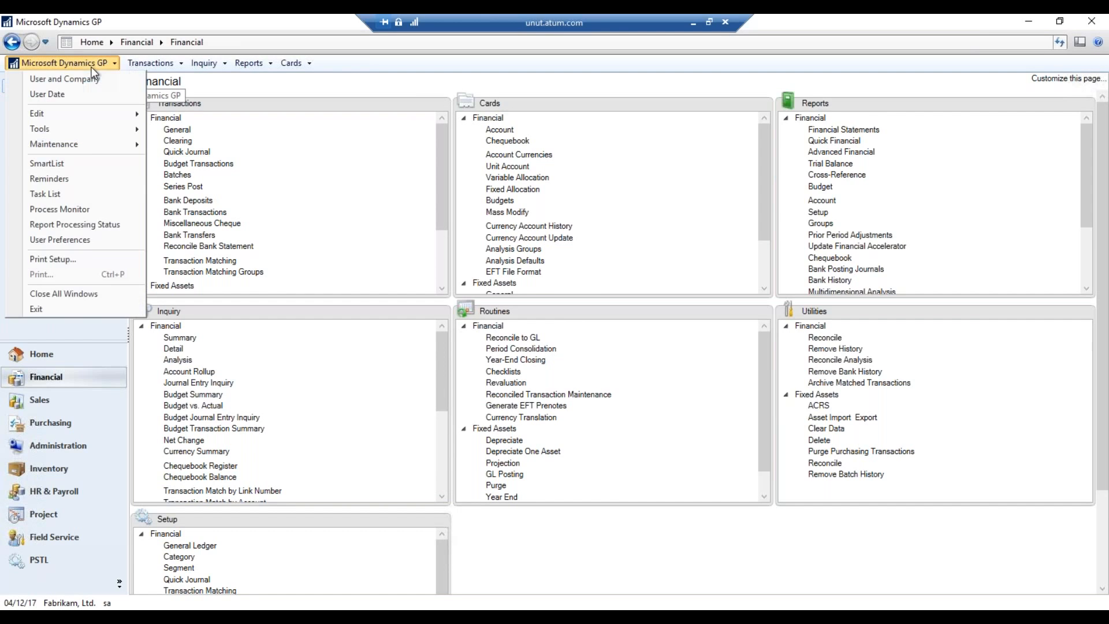
# In Display preferences, try Italic, Bold Italic and Regular required-field styles, ending back on Red Bold
pyautogui.click(86, 244)
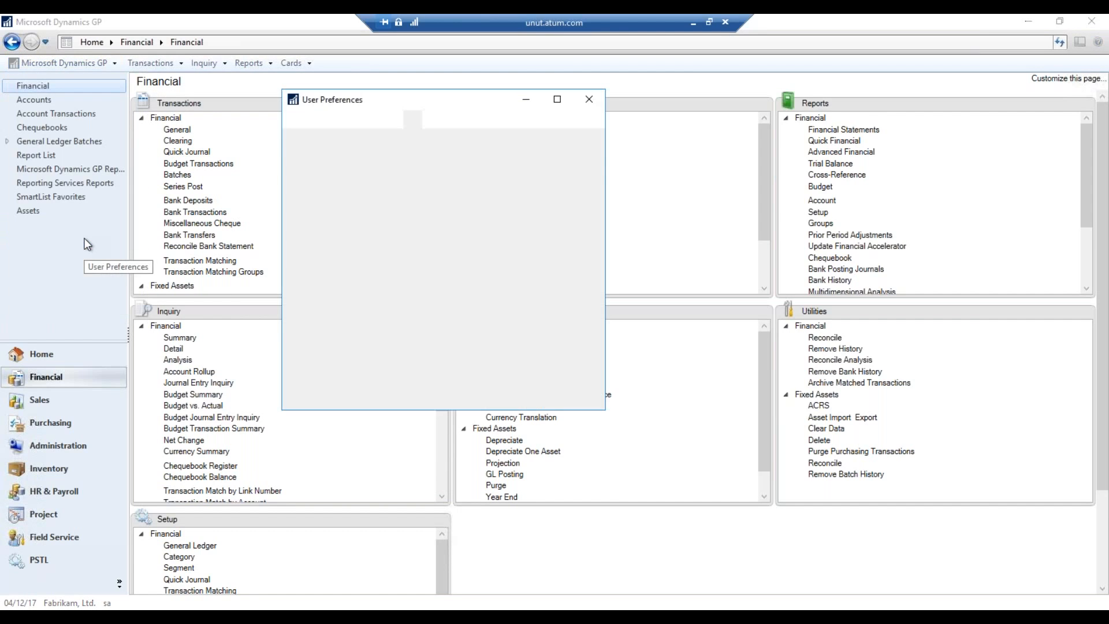
pyautogui.click(520, 292)
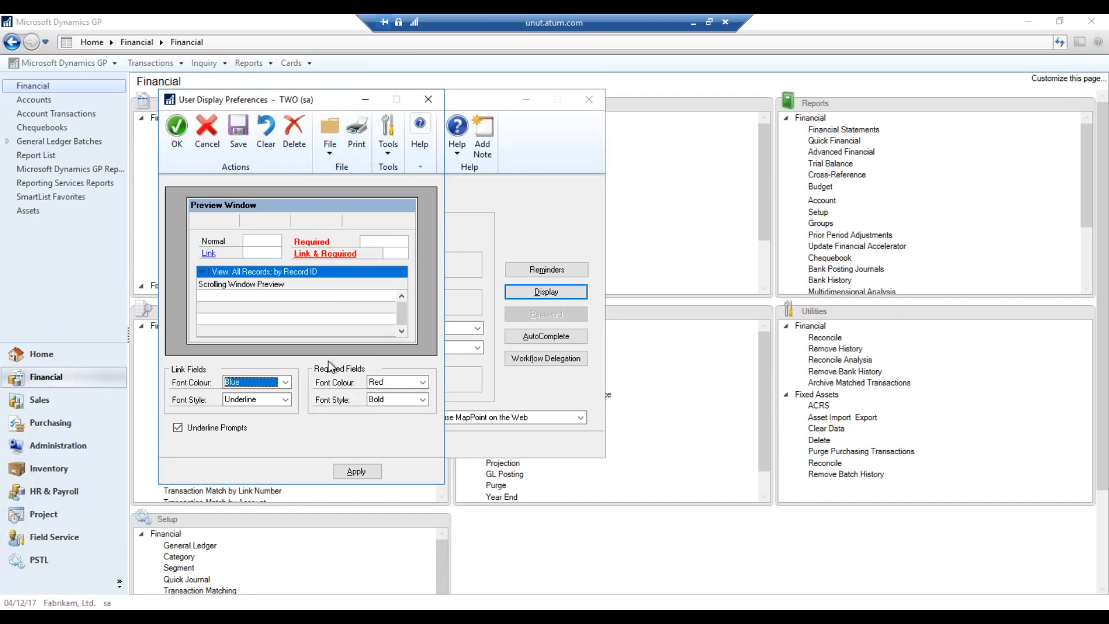
pyautogui.click(397, 383)
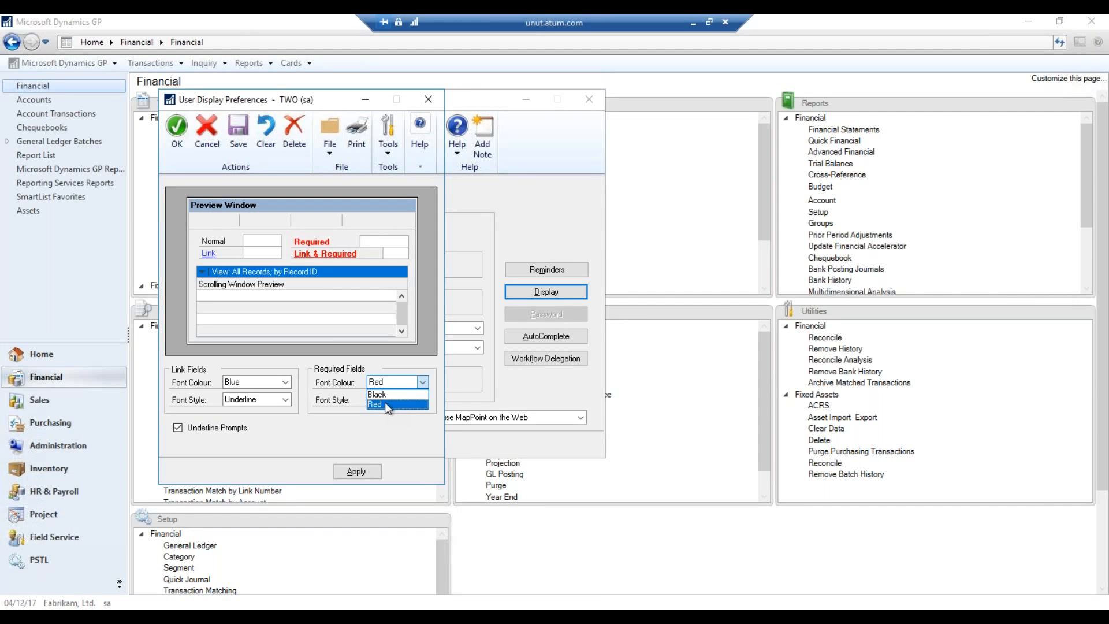
pyautogui.click(383, 403)
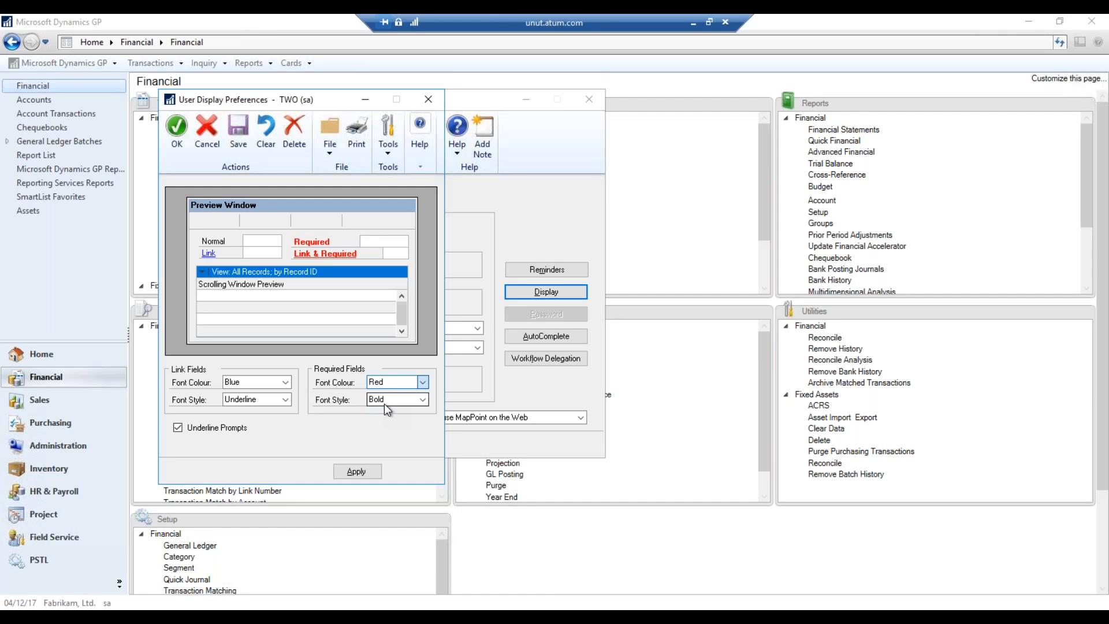
pyautogui.click(413, 403)
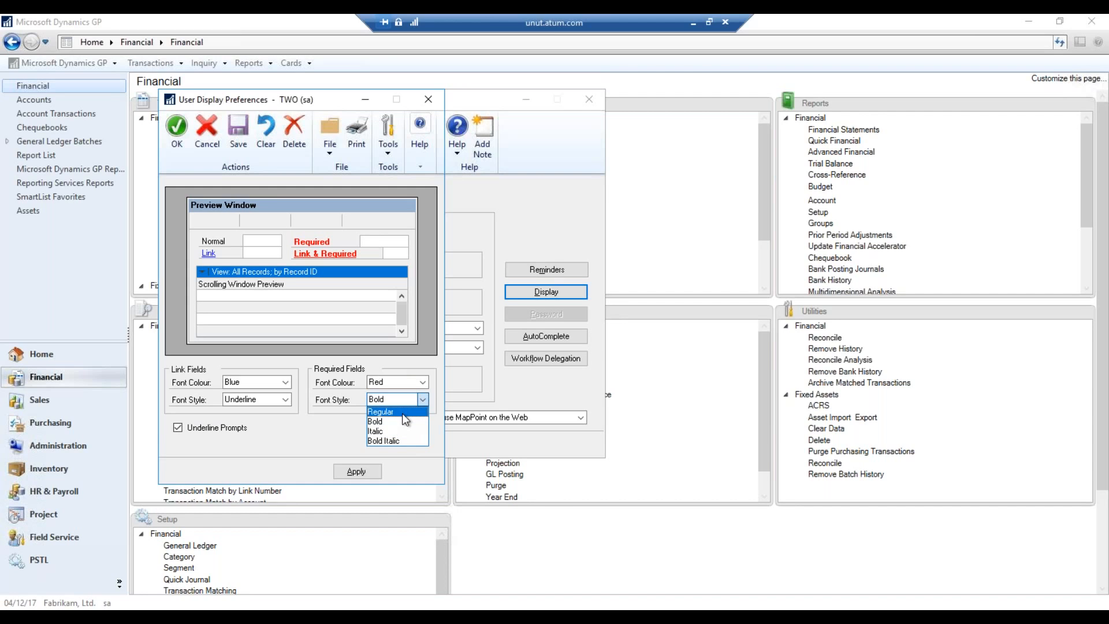
pyautogui.click(391, 431)
pyautogui.click(414, 400)
pyautogui.click(386, 439)
pyautogui.click(406, 404)
pyautogui.click(389, 413)
pyautogui.click(398, 402)
pyautogui.click(396, 422)
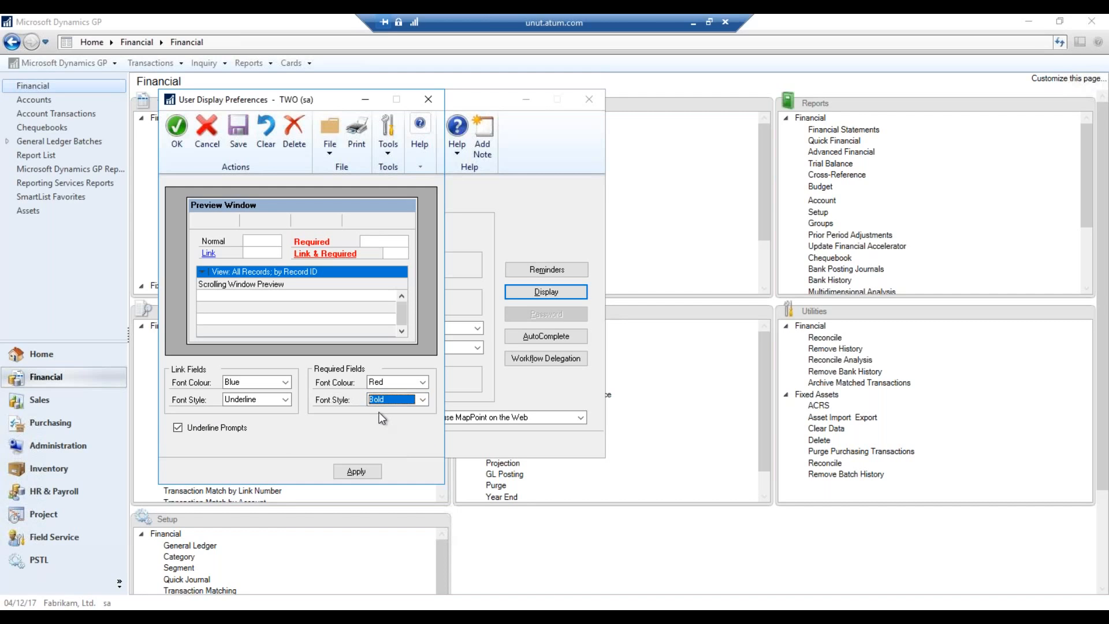
# Set required fields to Black colour and Regular style and apply it
pyautogui.click(405, 383)
pyautogui.click(388, 394)
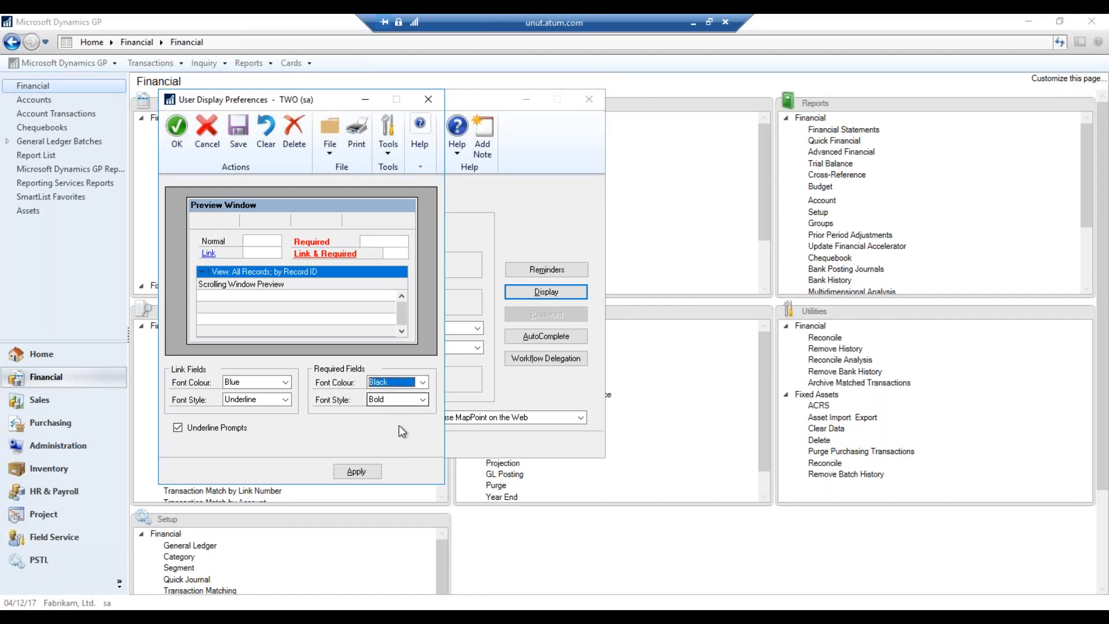
pyautogui.click(401, 404)
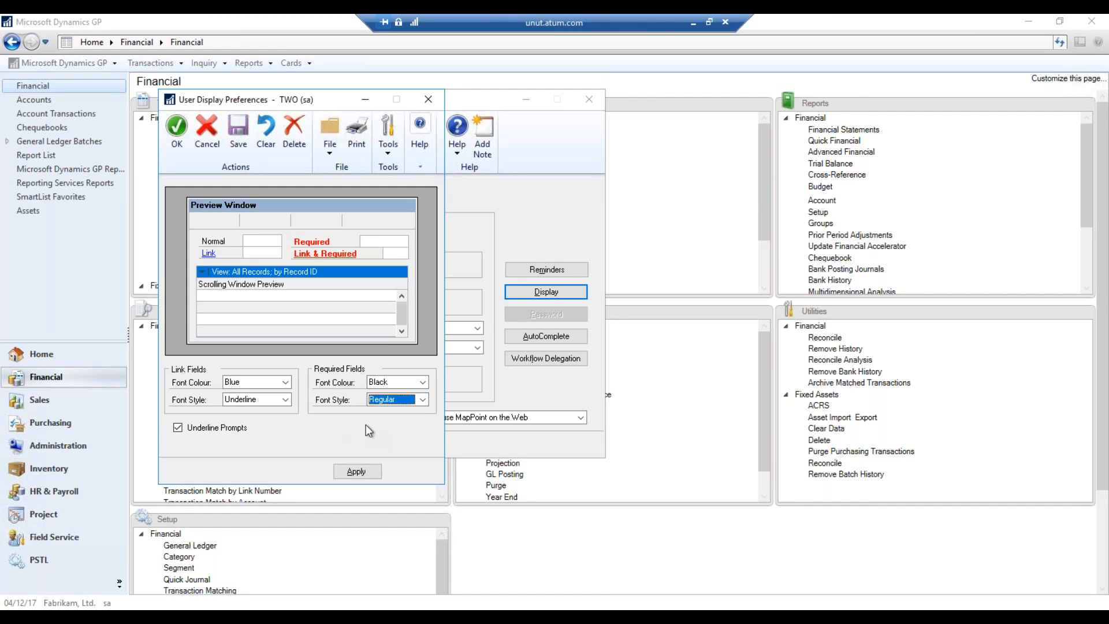
pyautogui.click(357, 470)
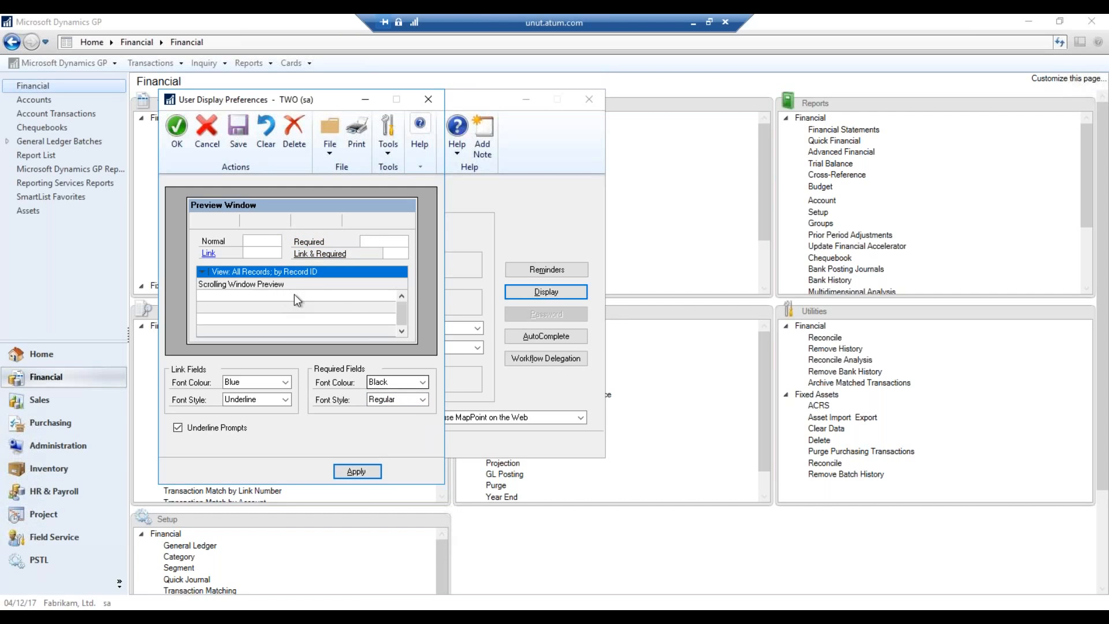
# Save the display preferences, then close User Preferences
pyautogui.click(238, 144)
pyautogui.click(177, 132)
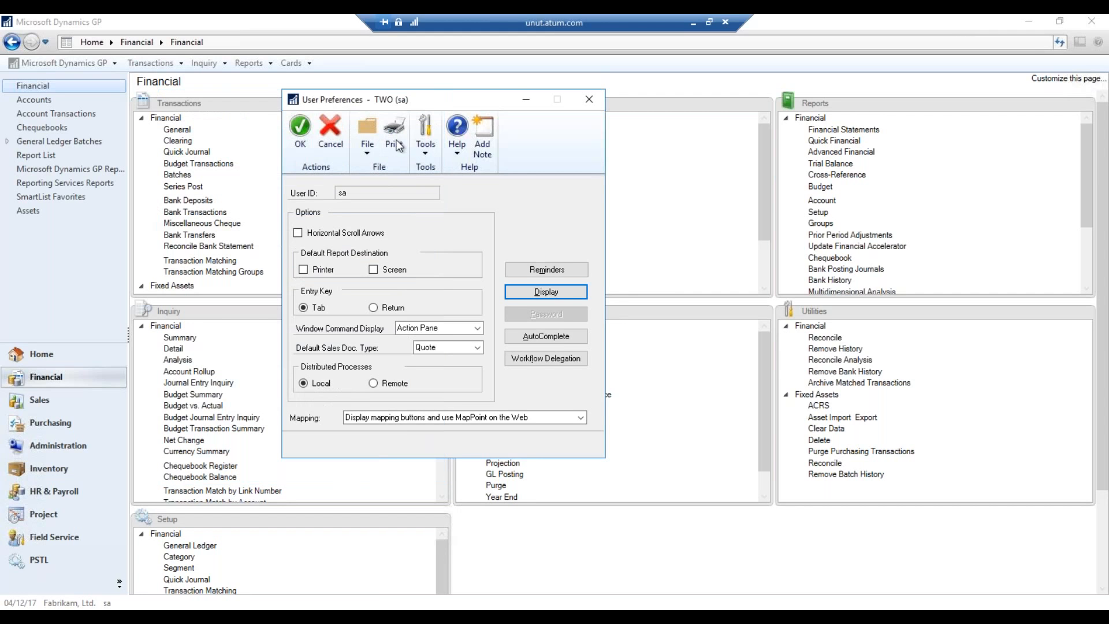
pyautogui.click(587, 100)
pyautogui.click(185, 131)
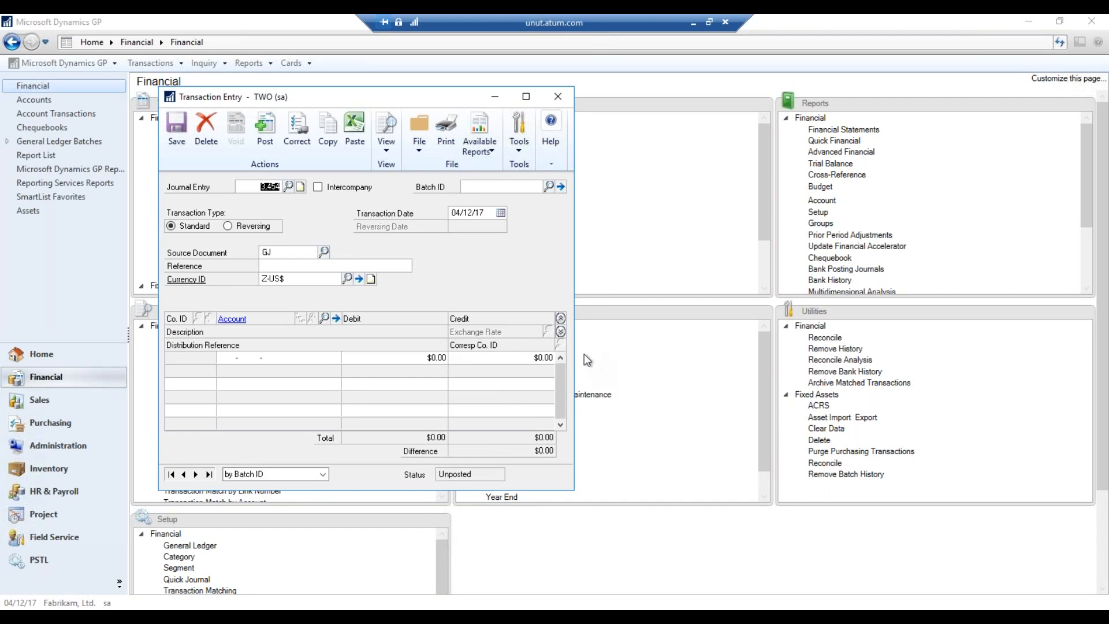
# Leave the remote GP session and advance the PowerPoint slide show to the Top 10 Tips and Tricks summary slide
pyautogui.hotkey('alt', 'Tab')
pyautogui.click(692, 22)
pyautogui.click(492, 612)
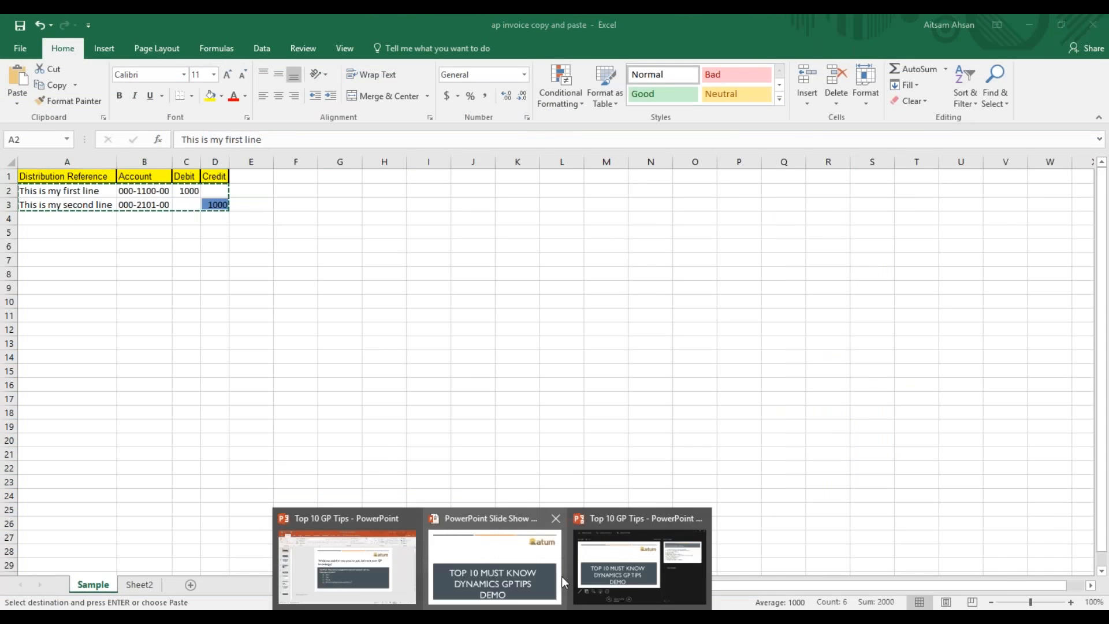
pyautogui.click(537, 579)
pyautogui.click(609, 404)
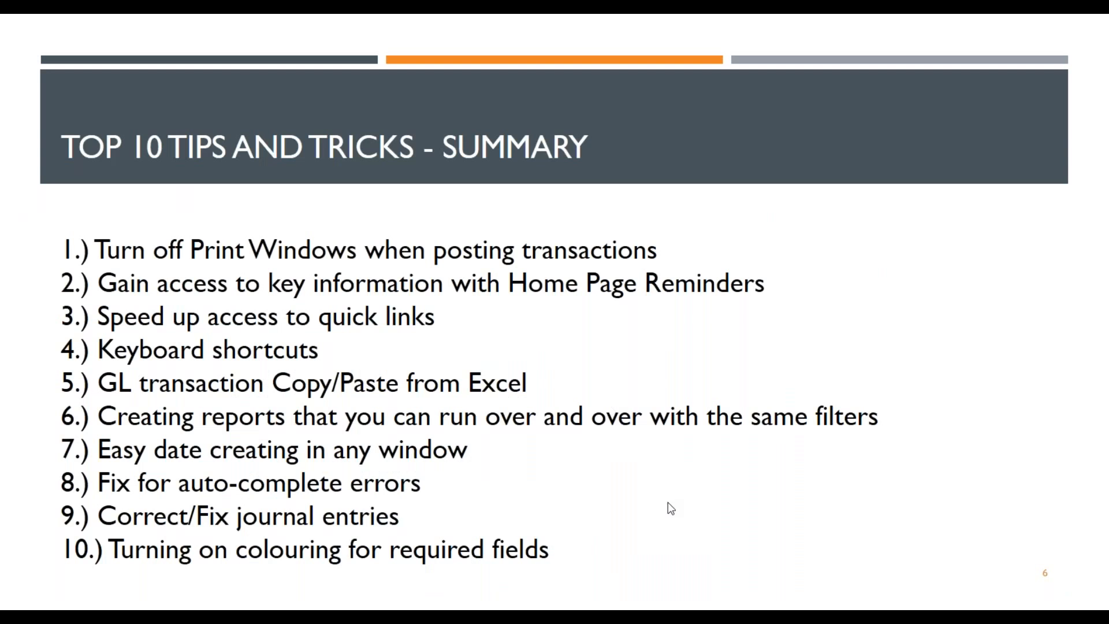